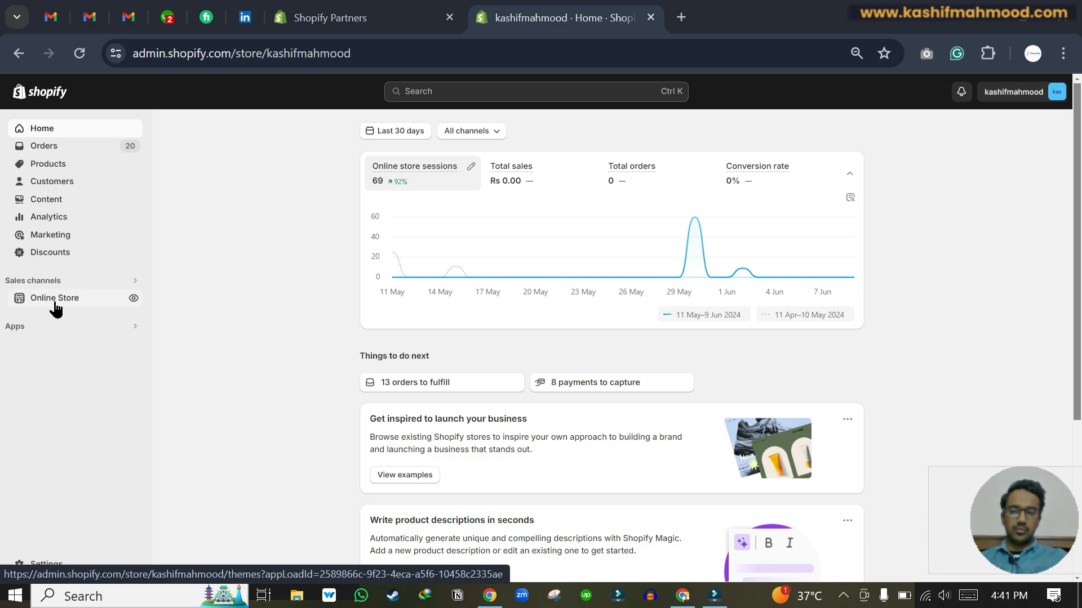
# Open the live storefront in a new tab and examine the home page banner and featured products
pyautogui.click(134, 299)
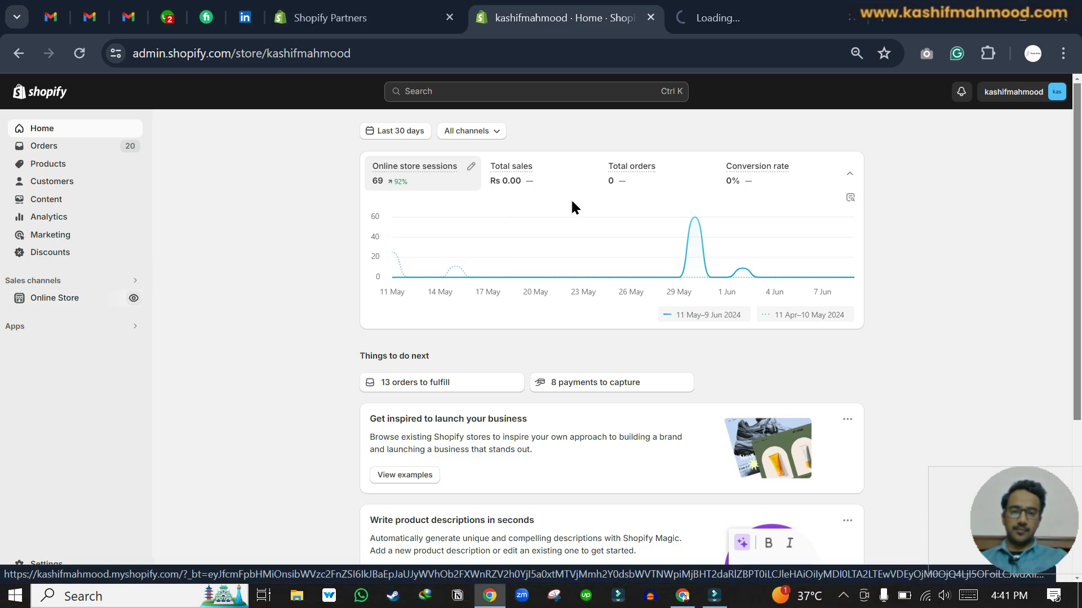
pyautogui.click(721, 8)
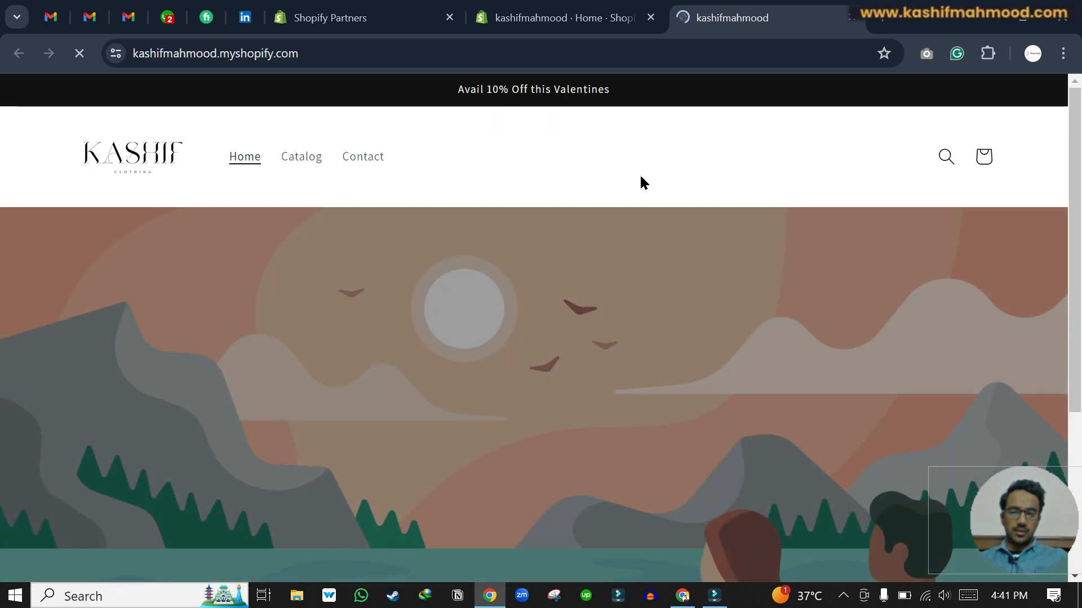
pyautogui.scroll(-10, 629, 433)
pyautogui.scroll(5, 629, 433)
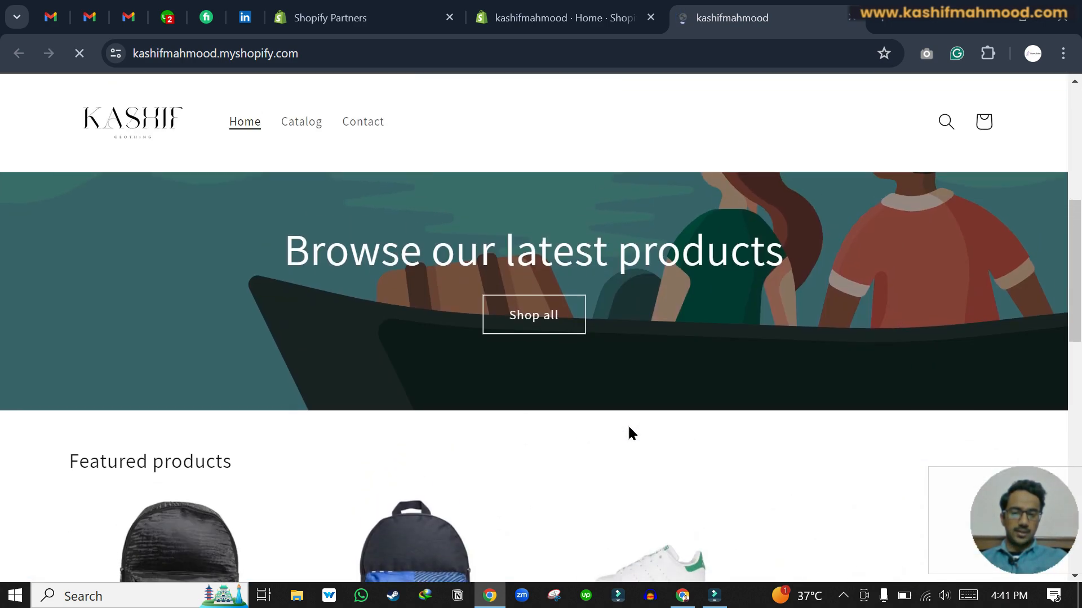
pyautogui.scroll(3, 629, 432)
pyautogui.scroll(-3, 629, 433)
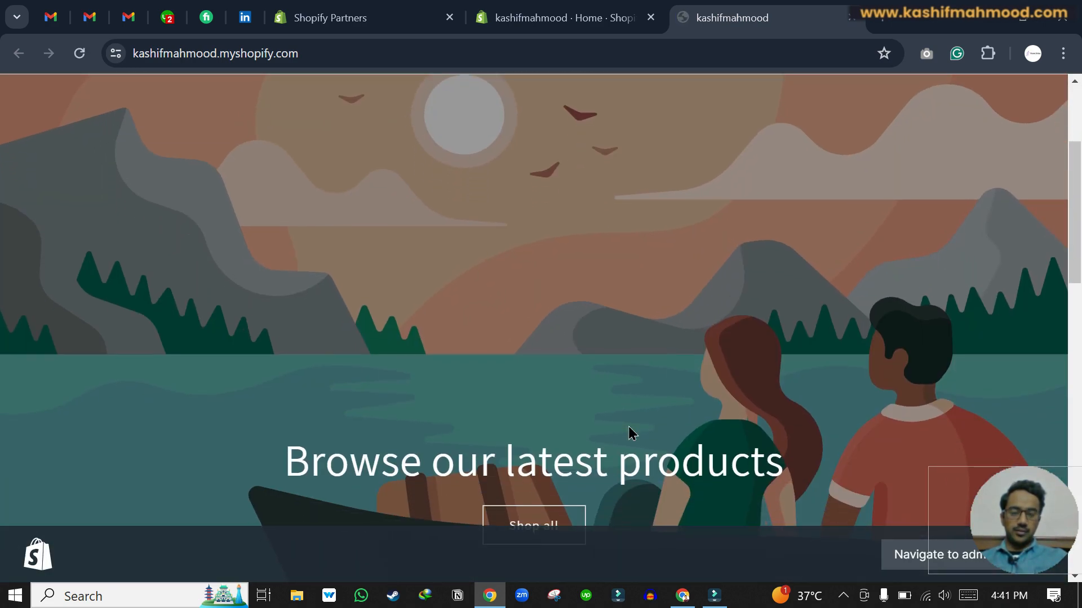
pyautogui.scroll(-2, 618, 212)
pyautogui.moveTo(271, 332); pyautogui.dragTo(793, 349)
pyautogui.click(463, 434)
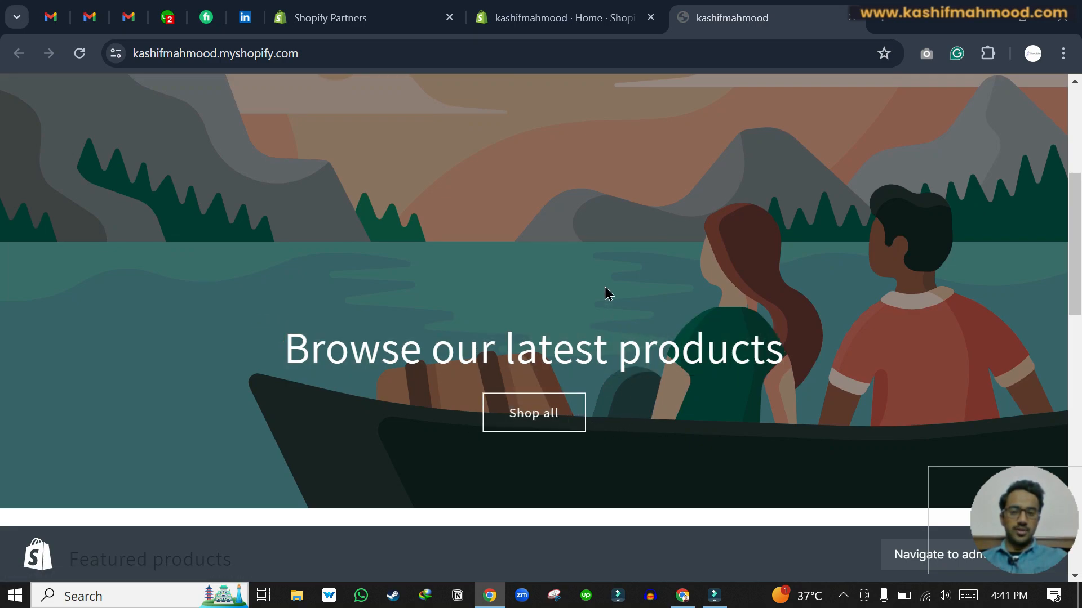
pyautogui.scroll(3, 607, 293)
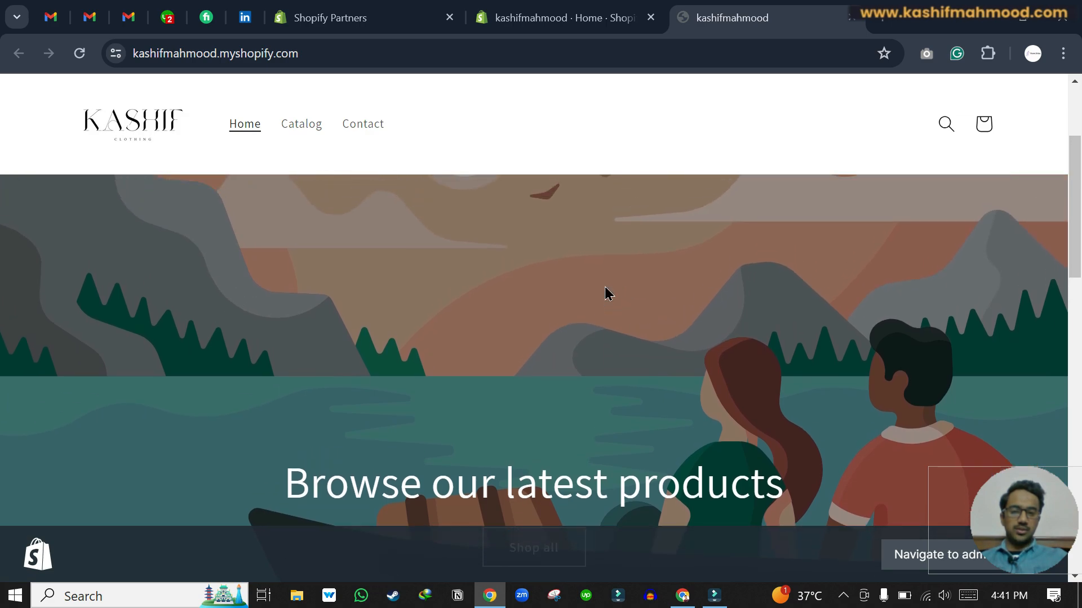
pyautogui.scroll(1, 607, 293)
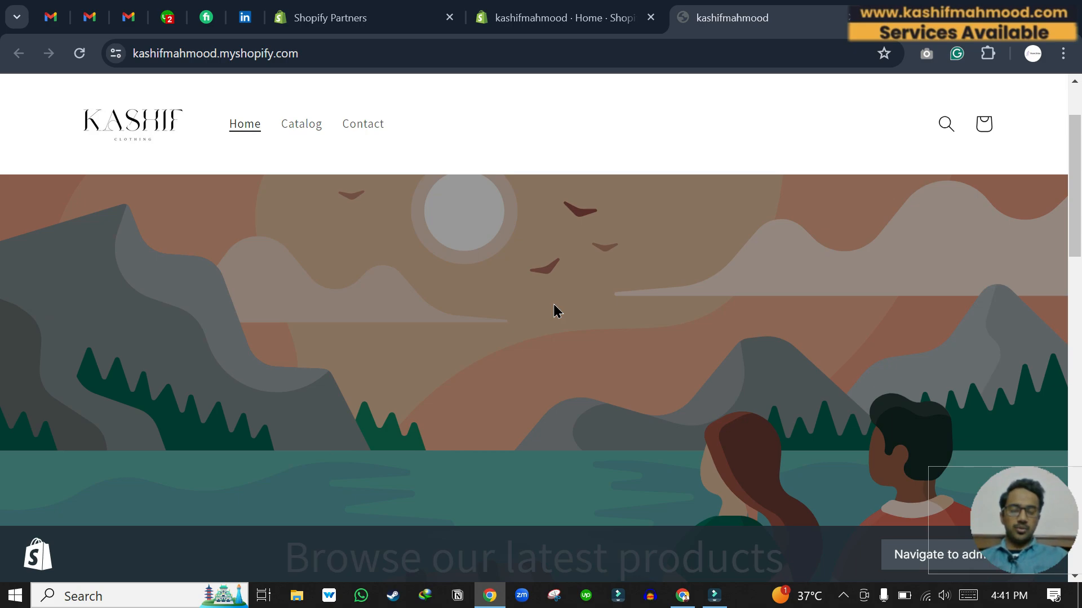
# Return to the store admin and open the current Dawn theme from the online store's themes for customization
pyautogui.click(543, 19)
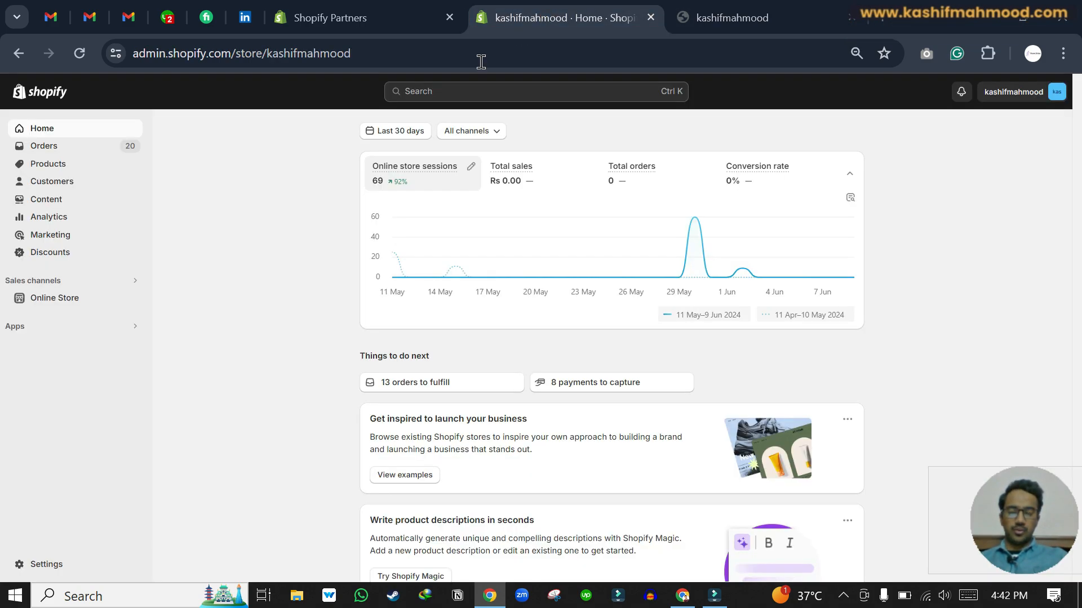
pyautogui.click(51, 303)
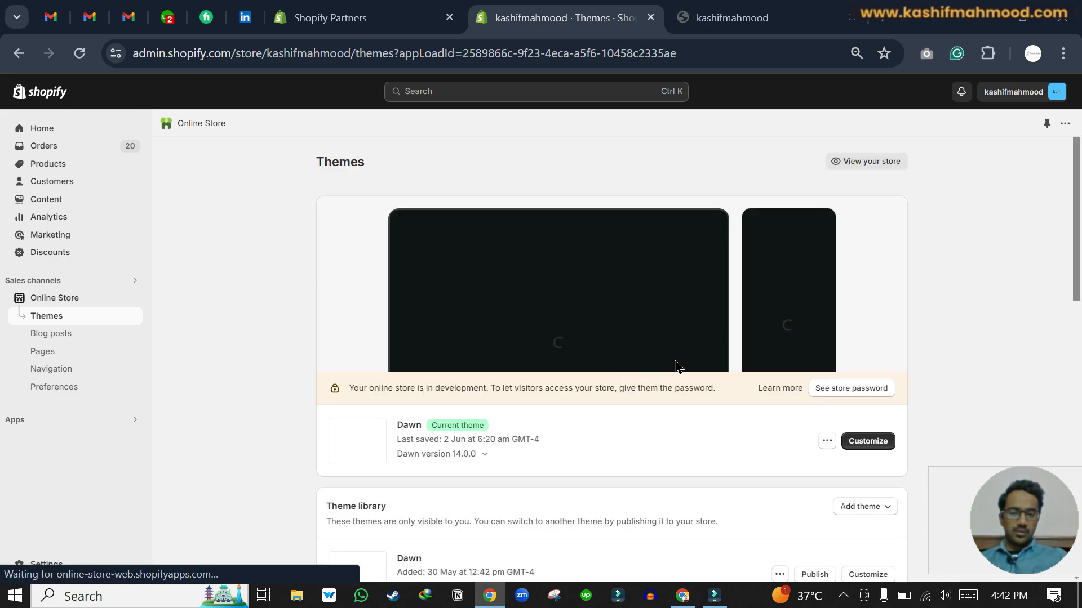
pyautogui.scroll(-2, 678, 367)
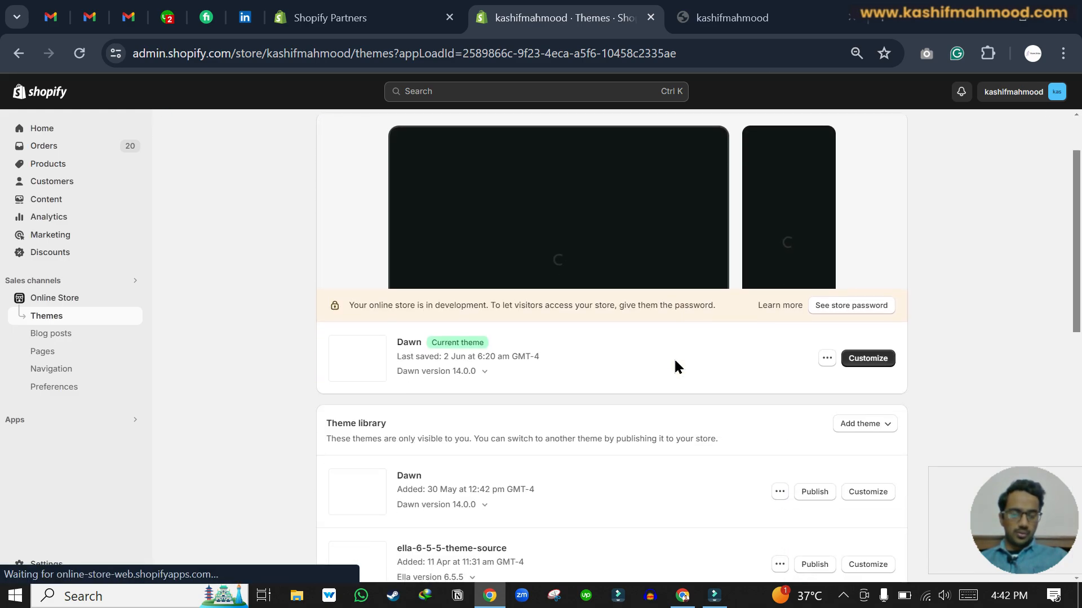
pyautogui.click(878, 364)
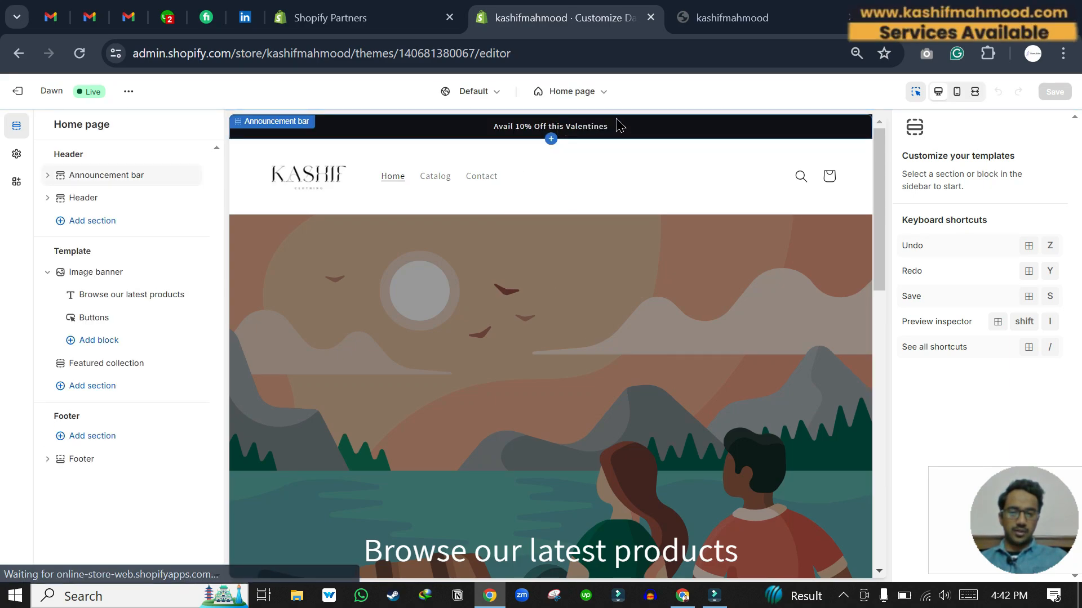
# Open the settings of the Image banner section in the home page template
pyautogui.click(605, 185)
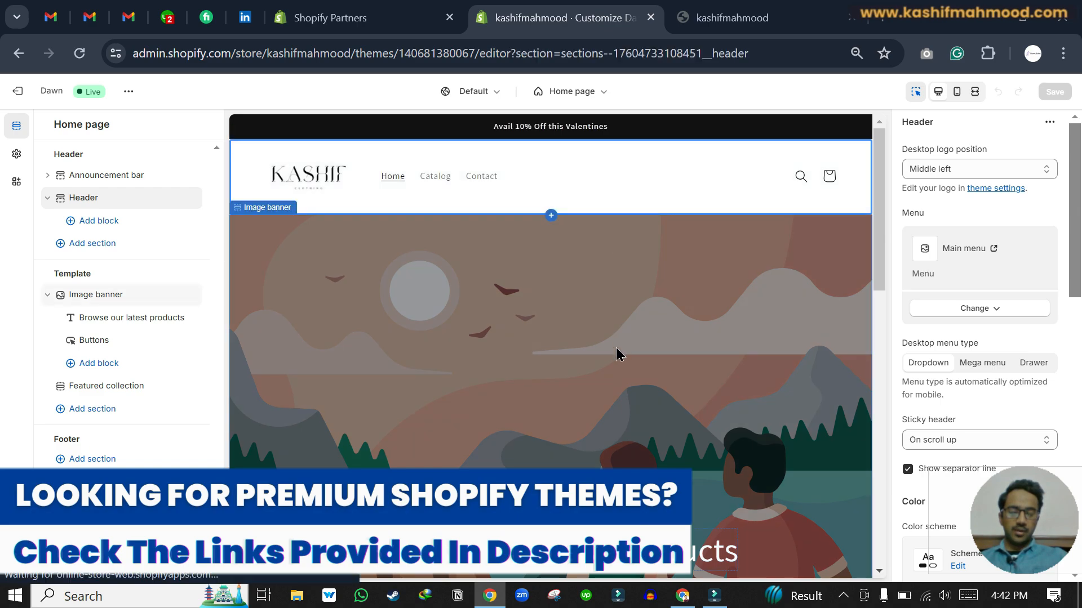
pyautogui.scroll(-2, 618, 354)
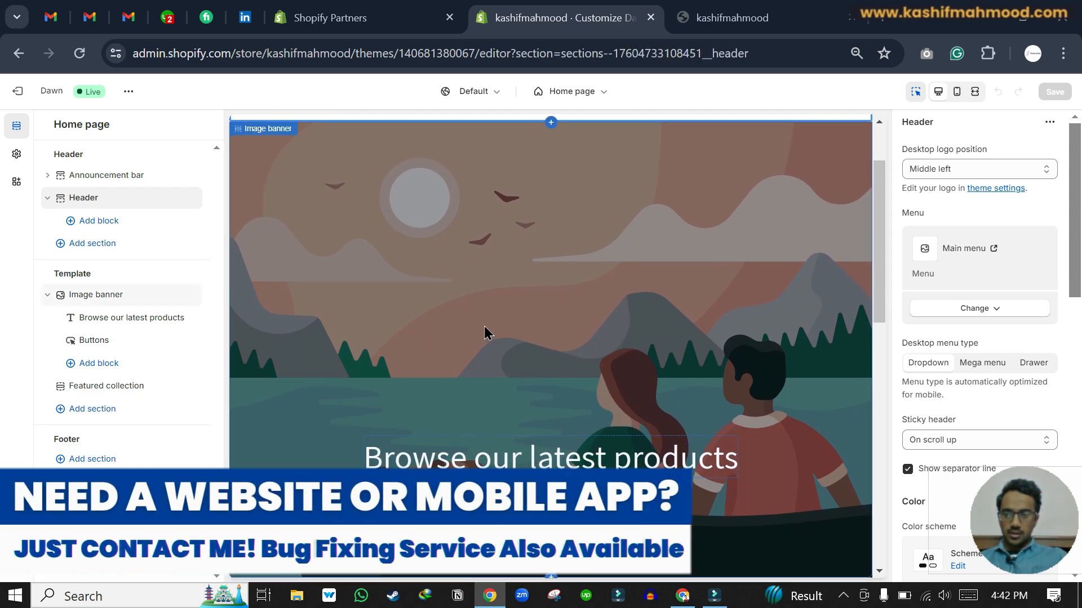
pyautogui.click(94, 296)
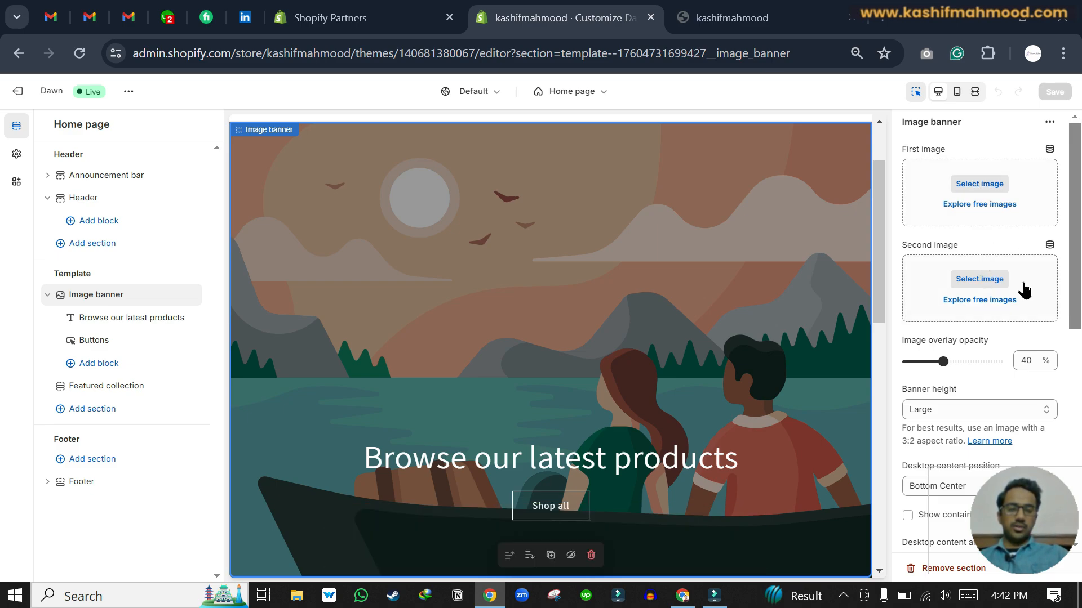
pyautogui.hotkey('ctrl', '+')
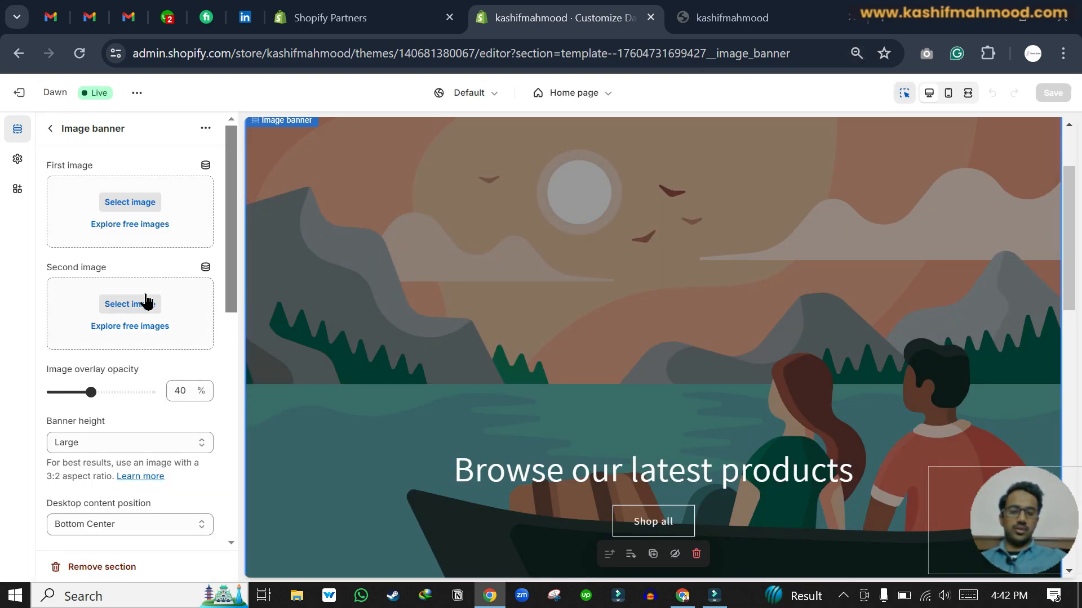
pyautogui.hotkey('ctrl', '-')
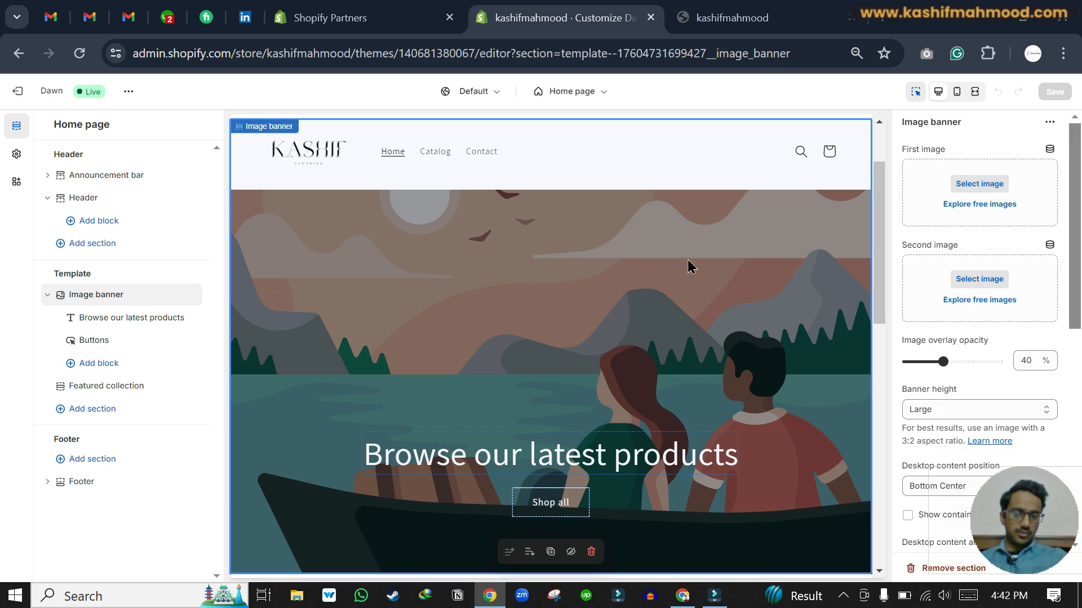
# Open the free image library for the banner's first image and look over the home page preview
pyautogui.click(981, 208)
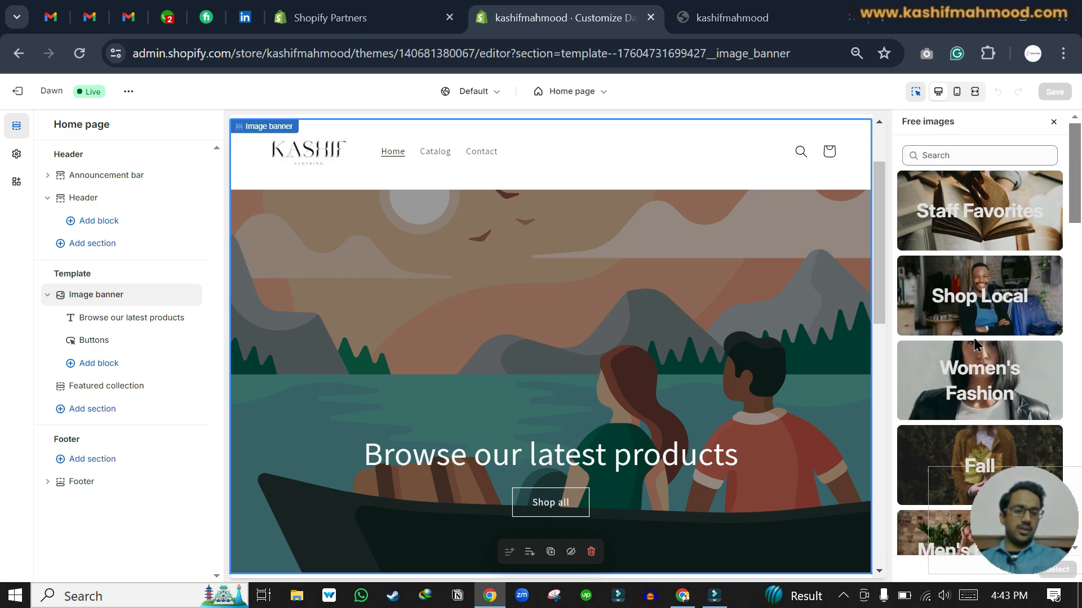
pyautogui.scroll(-5, 976, 344)
pyautogui.scroll(5, 976, 344)
pyautogui.scroll(1, 567, 217)
pyautogui.scroll(-5, 532, 338)
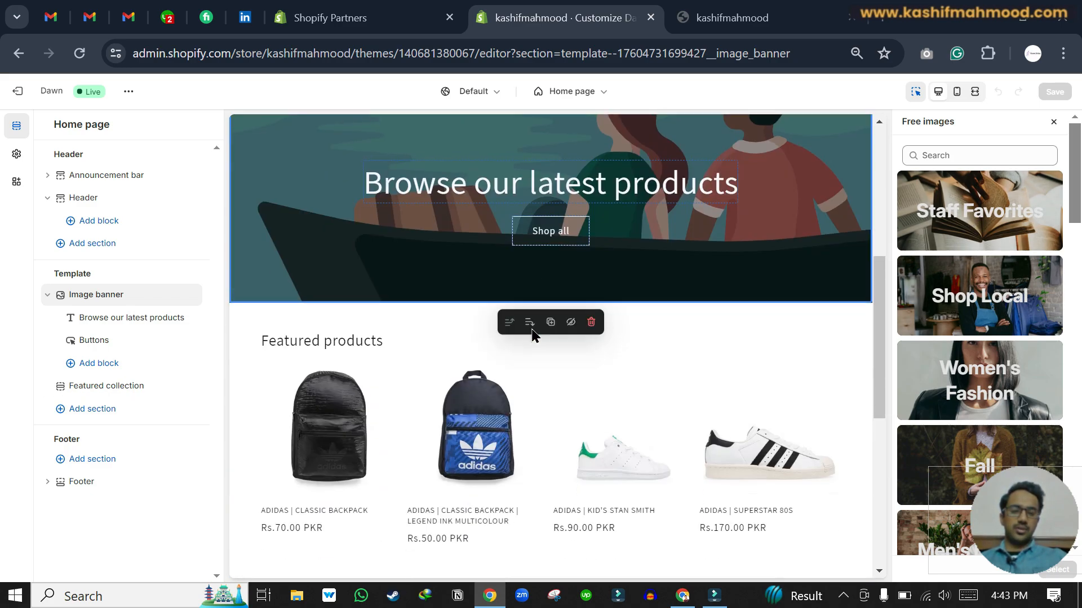
pyautogui.scroll(-6, 595, 405)
pyautogui.scroll(3, 596, 405)
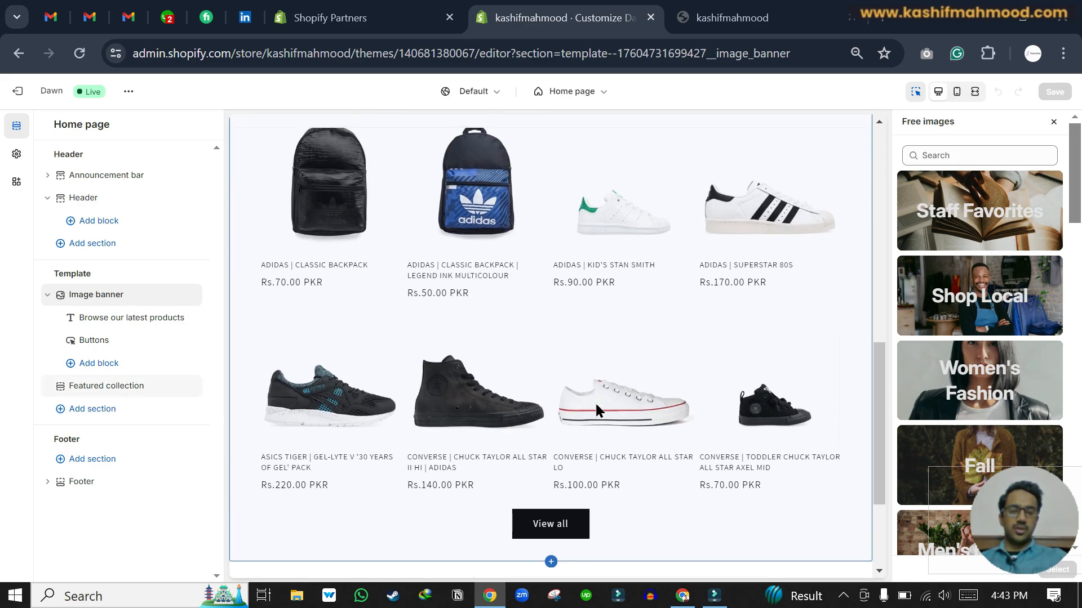
pyautogui.scroll(8, 593, 401)
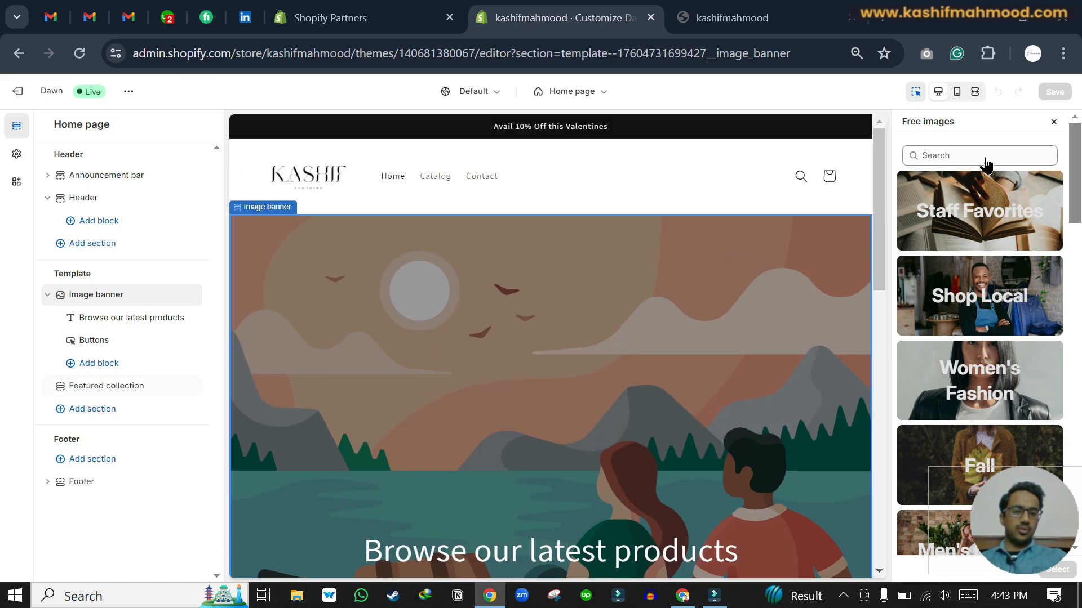
# Search the free images for "leather" and choose the orange car interior with the steering wheel as the banner's first image
pyautogui.click(980, 158)
pyautogui.write('leath')
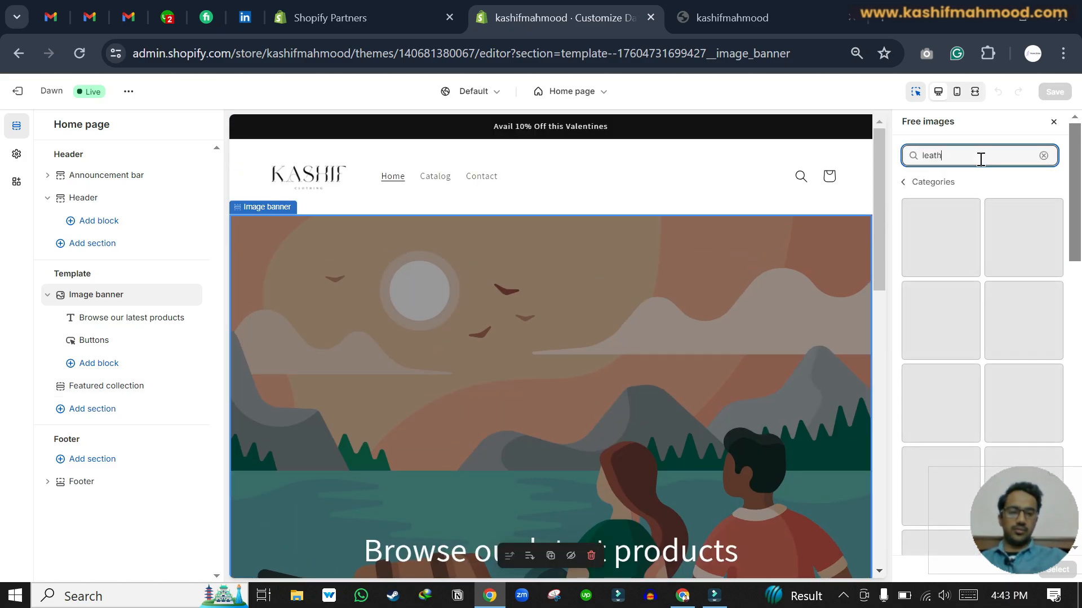
pyautogui.write('er')
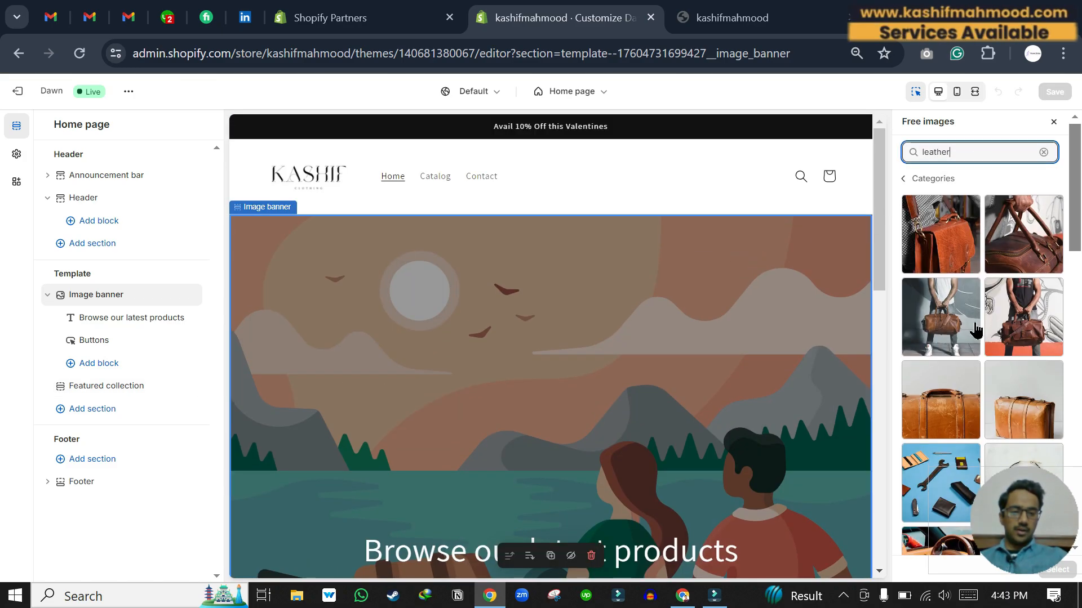
pyautogui.scroll(-5, 975, 330)
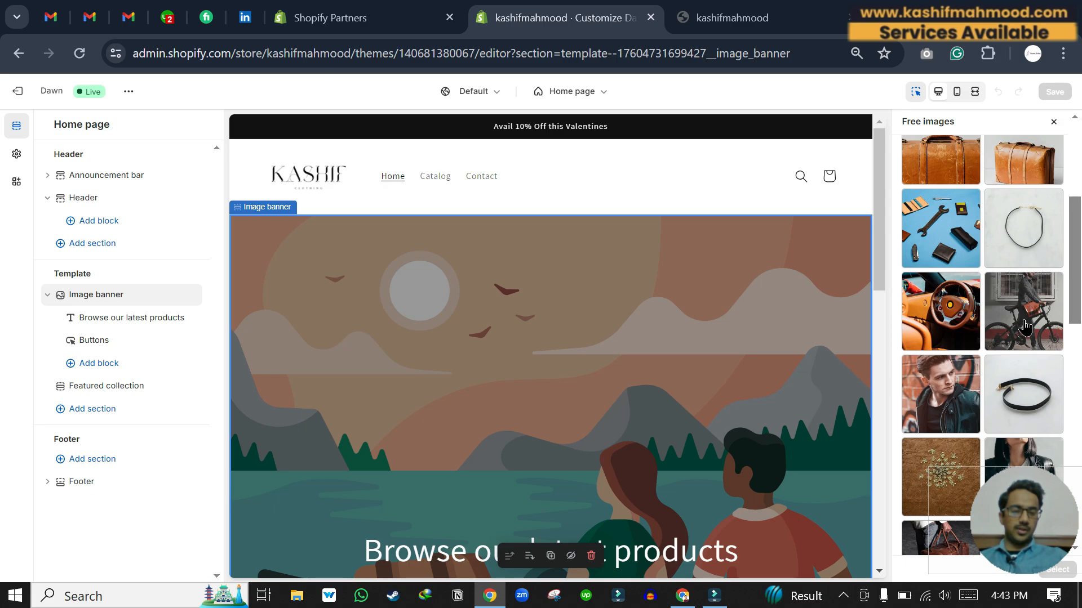
pyautogui.click(1012, 282)
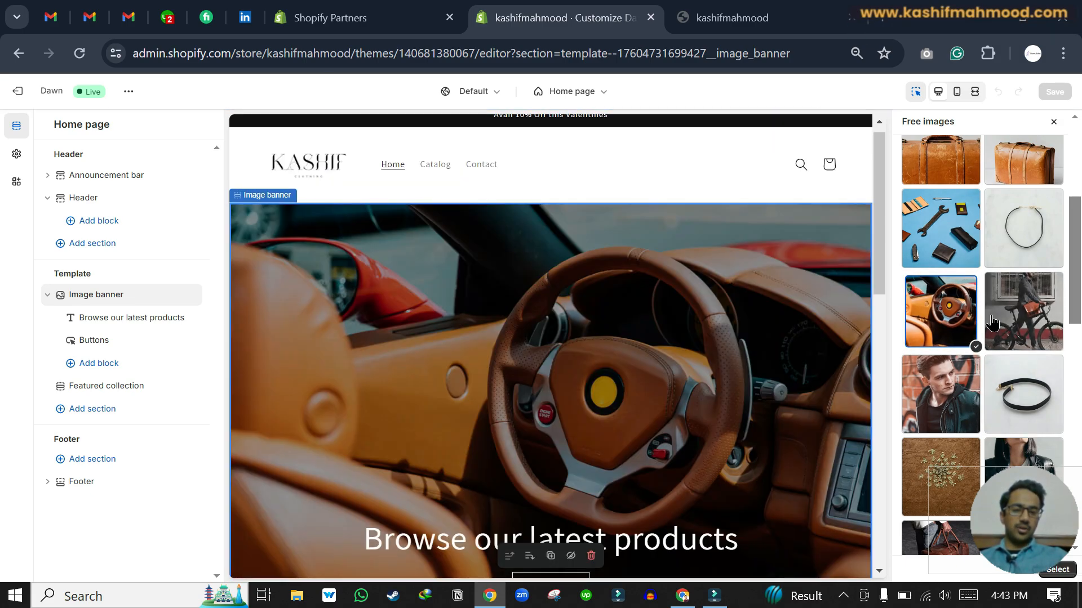
pyautogui.scroll(2, 993, 322)
pyautogui.scroll(3, 991, 388)
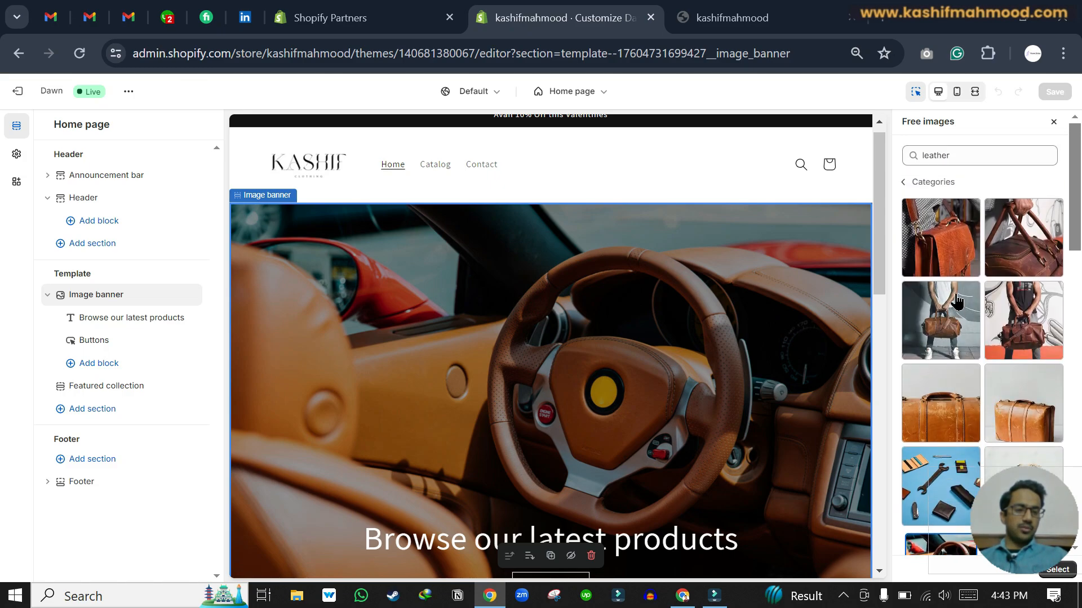
pyautogui.scroll(-8, 956, 303)
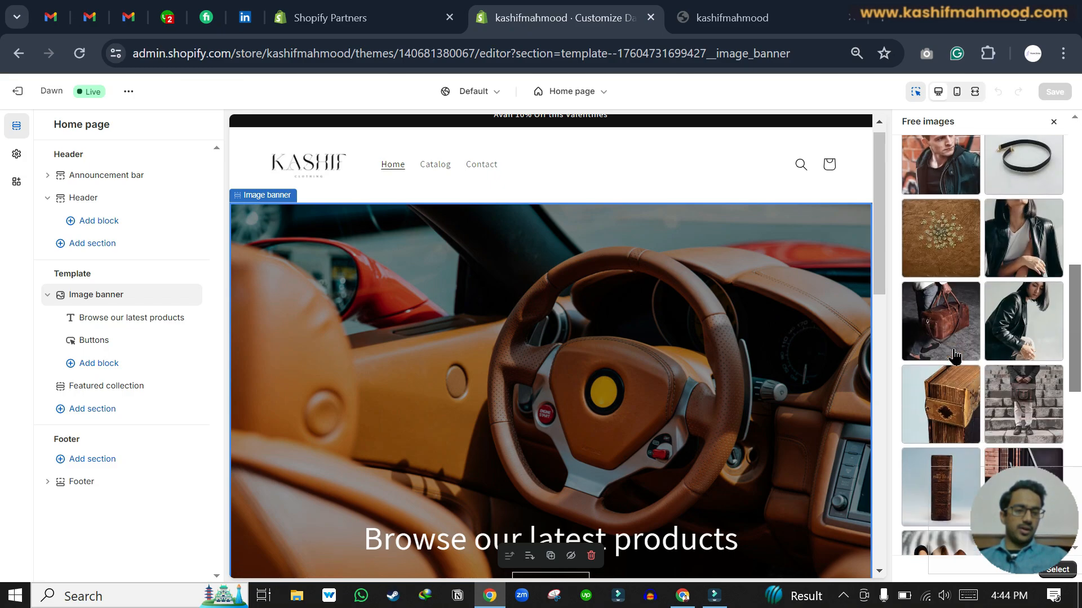
pyautogui.scroll(-1, 954, 357)
pyautogui.scroll(-1, 953, 357)
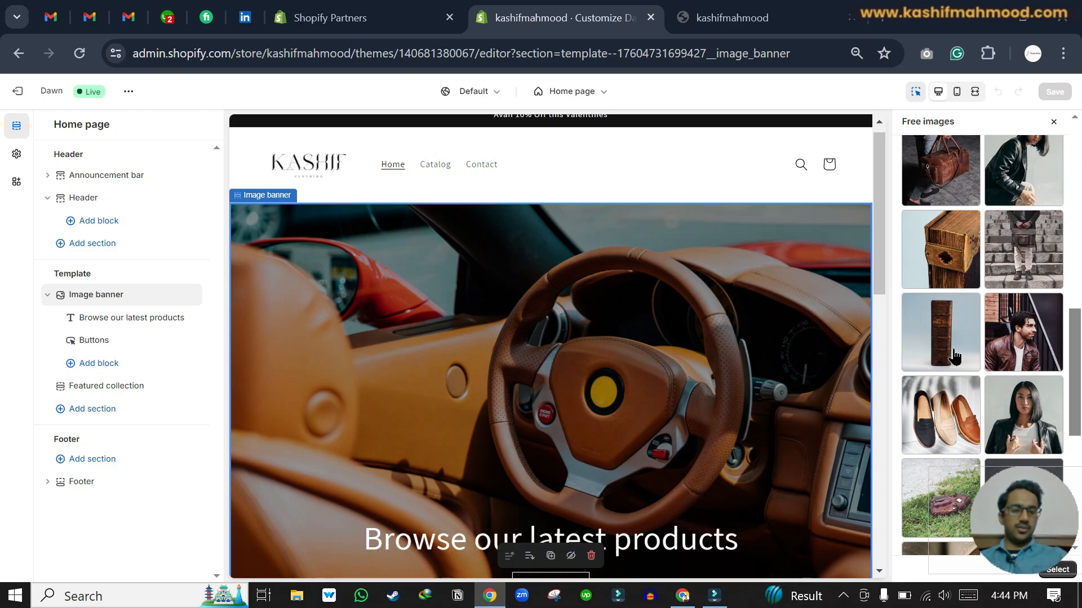
pyautogui.scroll(10, 954, 356)
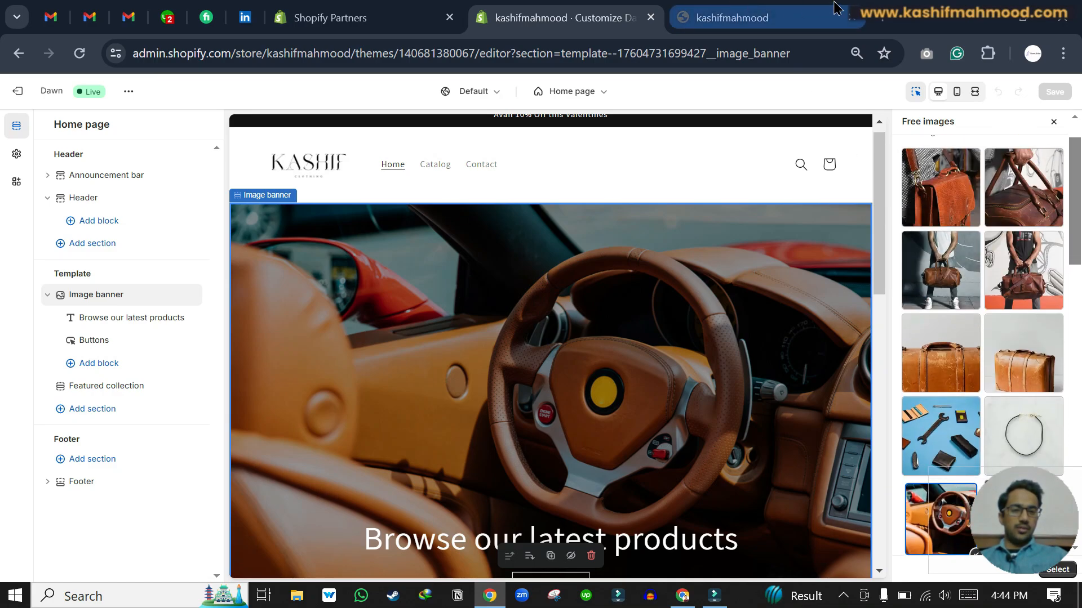
# Open pexels.com in a new browser tab
pyautogui.click(883, 19)
pyautogui.write('pex')
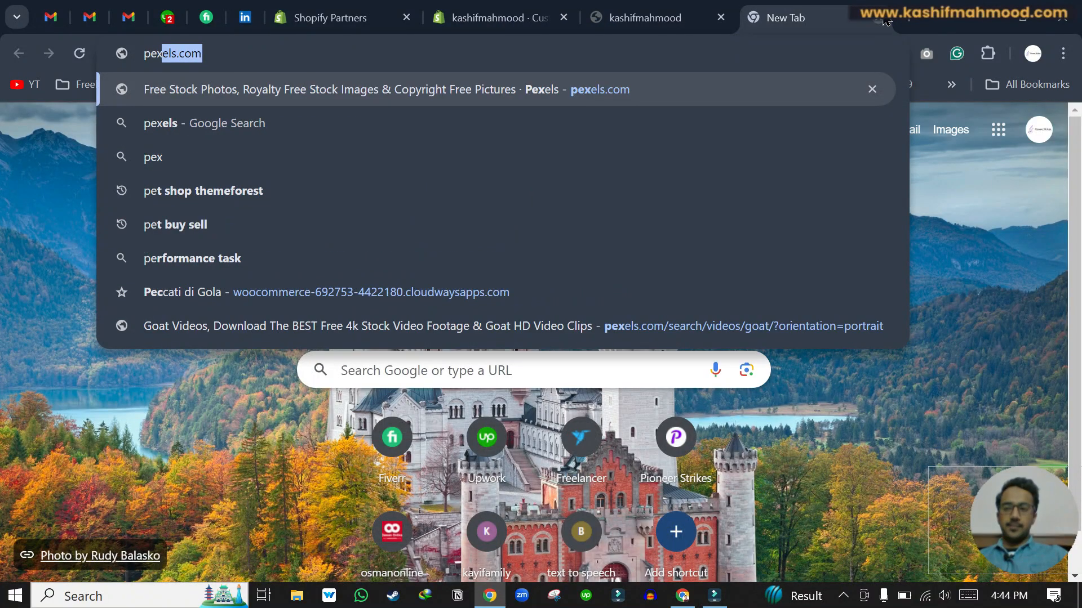
pyautogui.write('els.com')
pyautogui.press('Return')
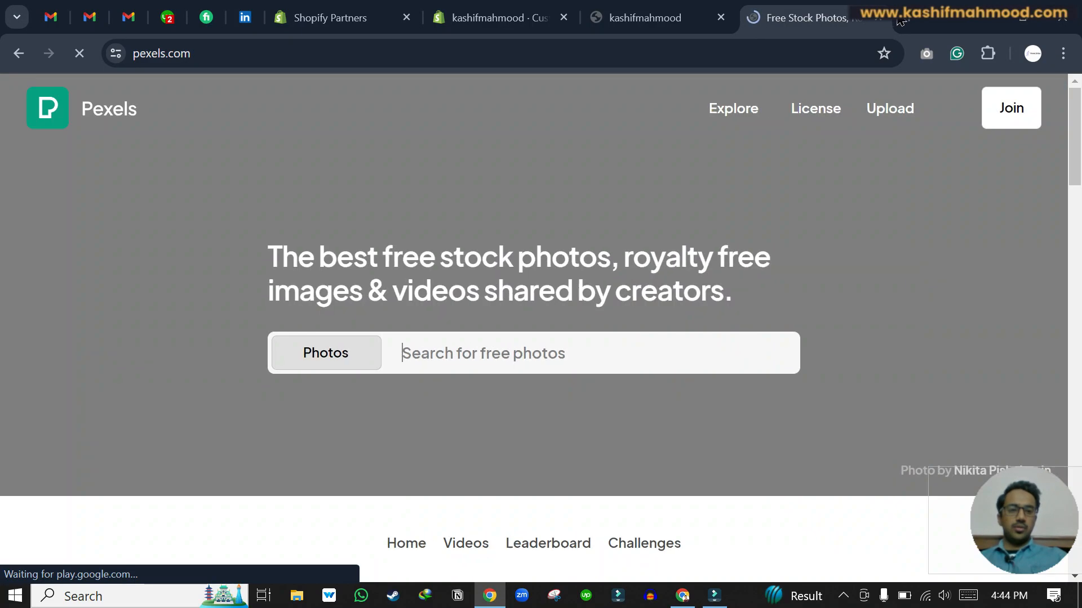
# Open unsplash.com in another new browser tab
pyautogui.click(900, 20)
pyautogui.write('unsplash')
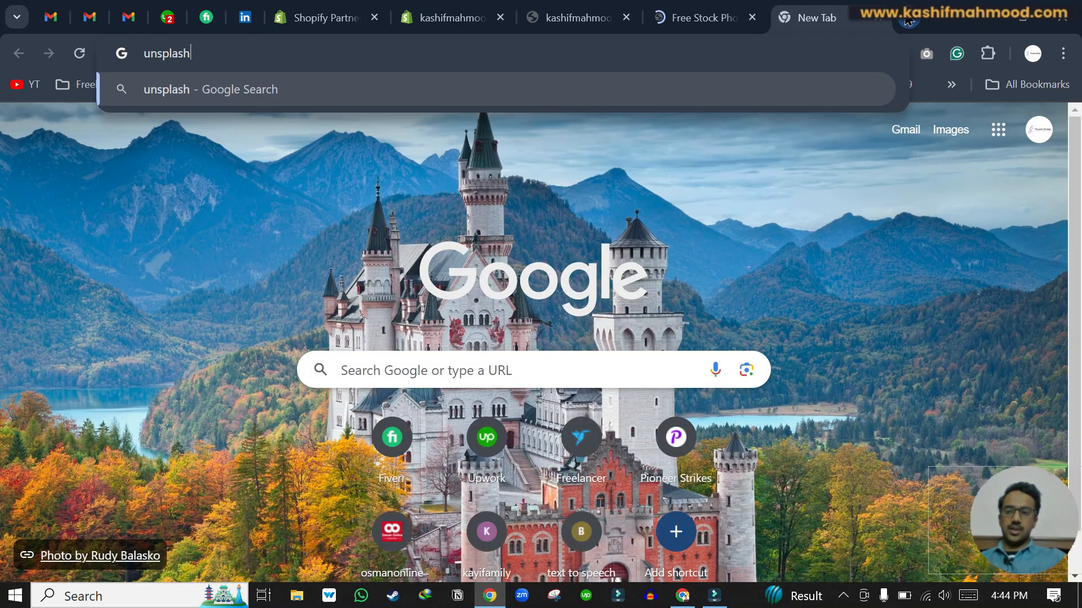
pyautogui.write('.com')
pyautogui.press('Return')
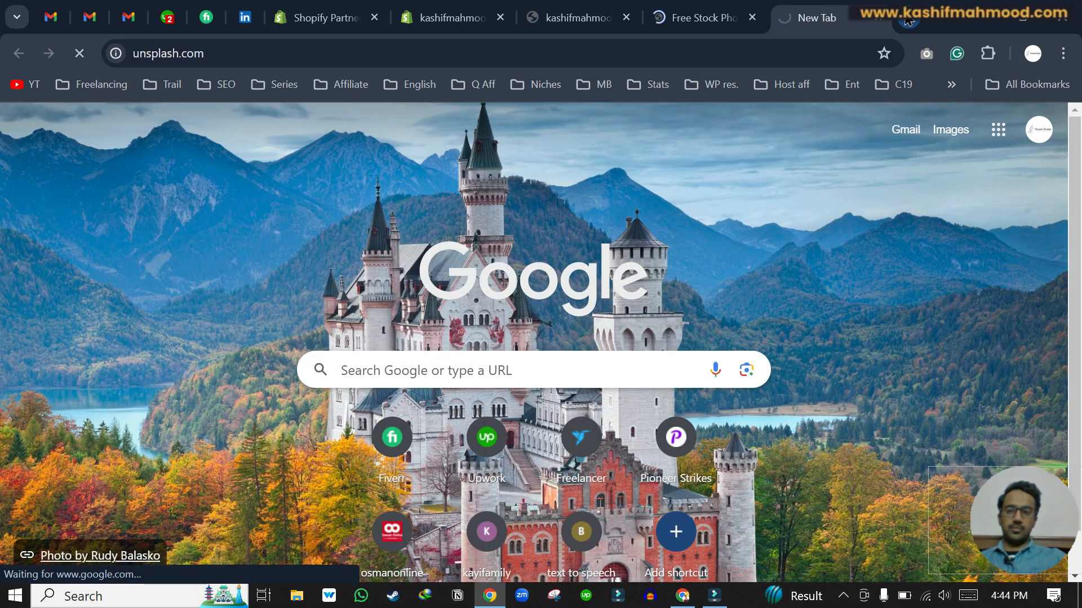
# Open pixabay.com in a further new tab and switch back to the Pexels page
pyautogui.click(908, 20)
pyautogui.write('pix')
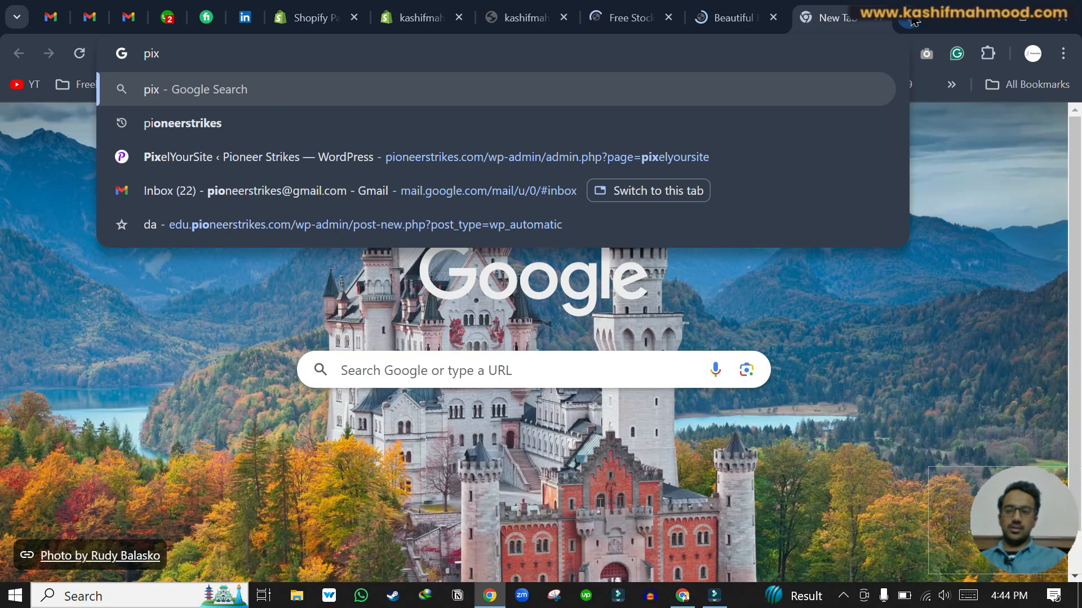
pyautogui.write('abay.com')
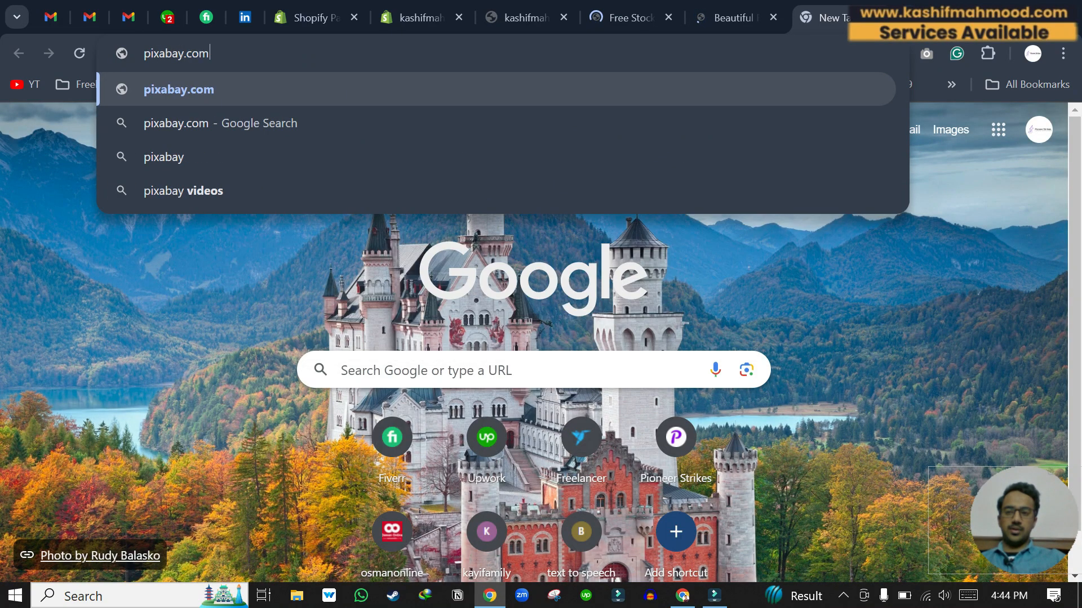
pyautogui.press('Return')
pyautogui.click(625, 17)
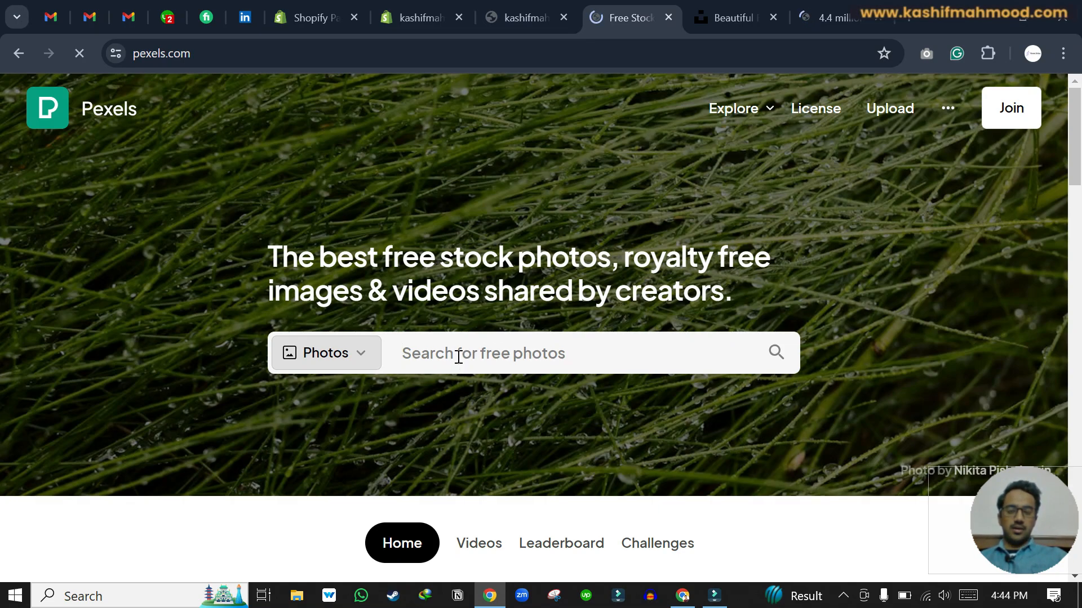
# Search the Pexels free photos for "leather"
pyautogui.write('leather')
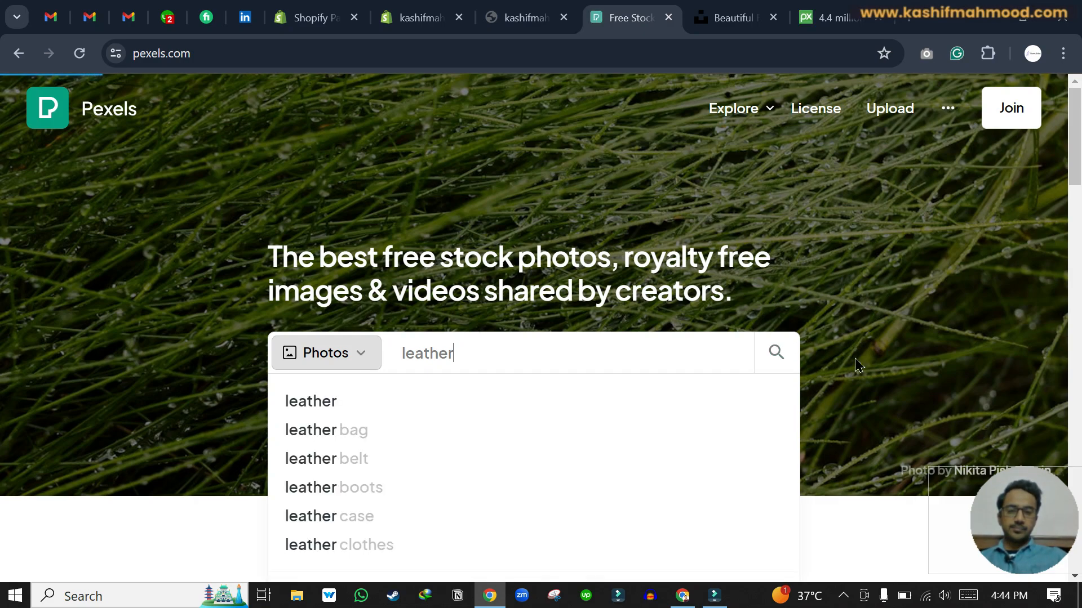
pyautogui.press('Return')
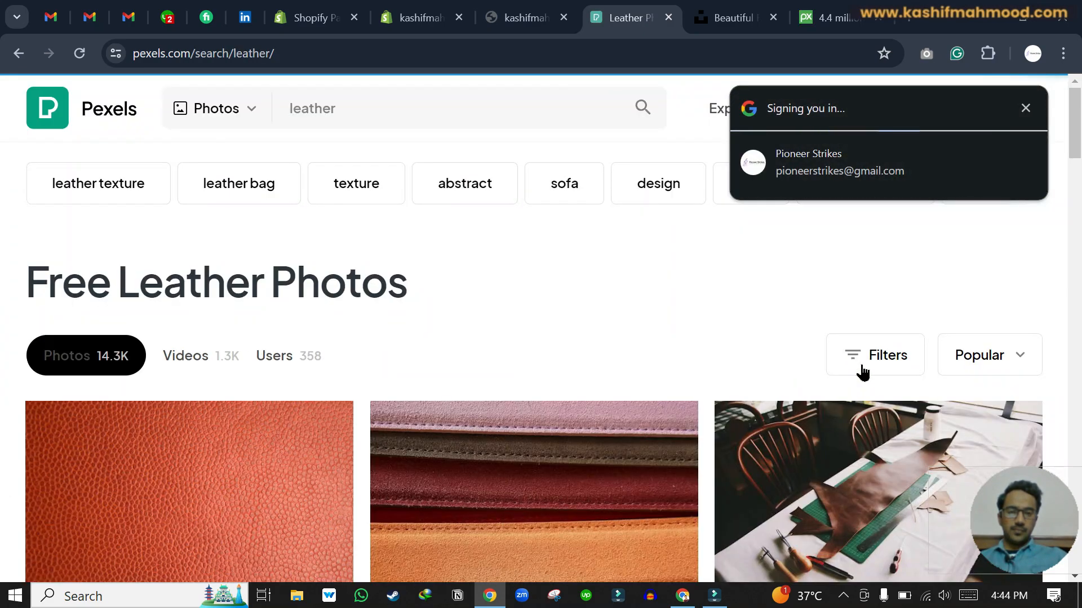
# Compare the banner on the live storefront with the one in the theme editor and return to the Pexels results
pyautogui.click(499, 8)
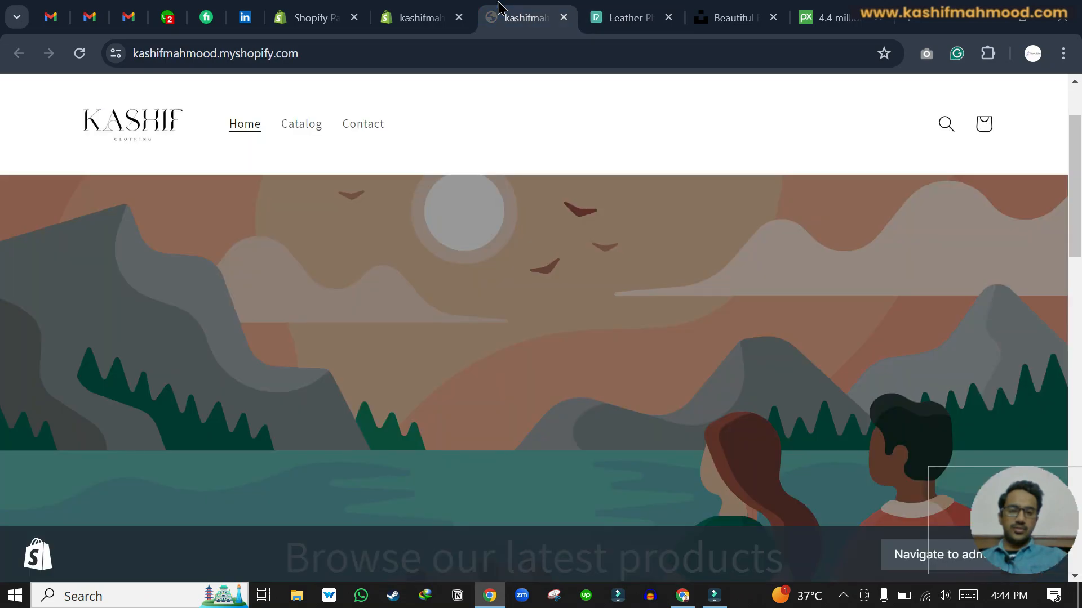
pyautogui.click(434, 16)
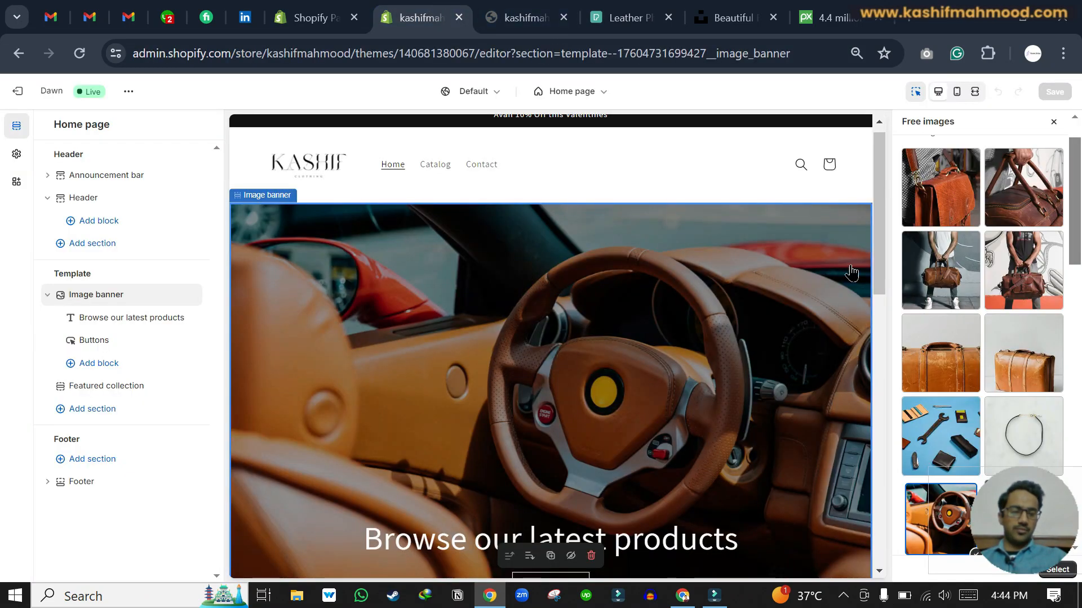
pyautogui.click(521, 9)
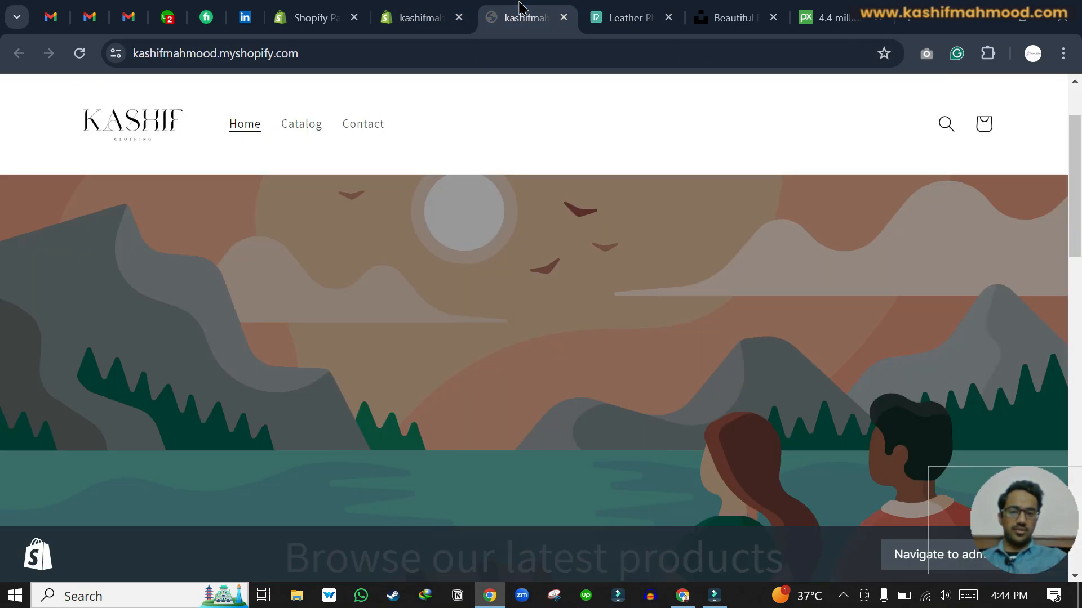
pyautogui.click(623, 13)
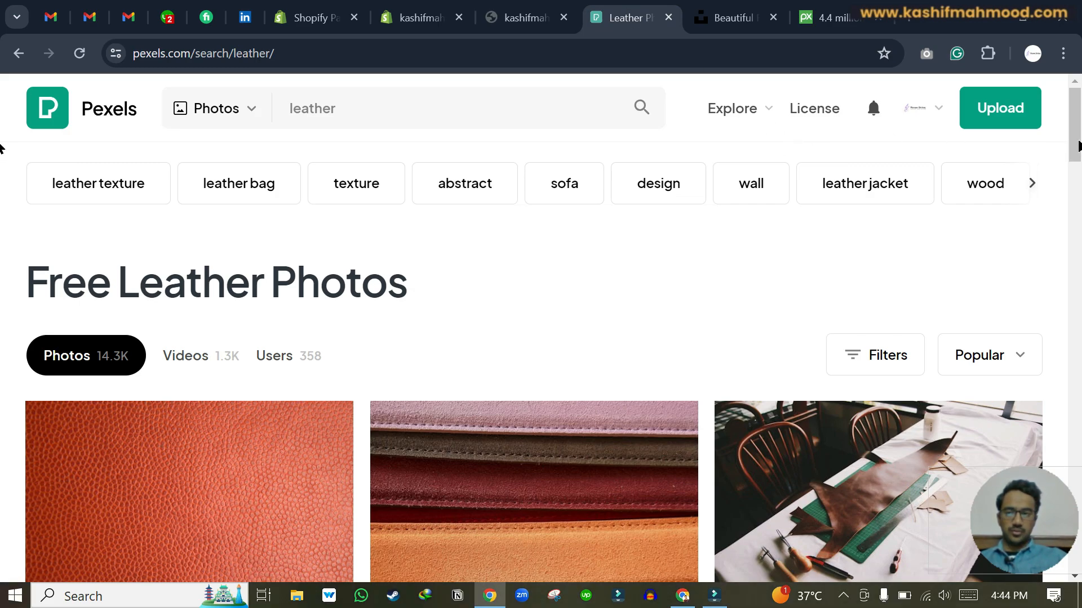
# Show the filters for the leather photos and limit the orientation to Horizontal
pyautogui.moveTo(1079, 142); pyautogui.dragTo(1060, 160)
pyautogui.click(886, 296)
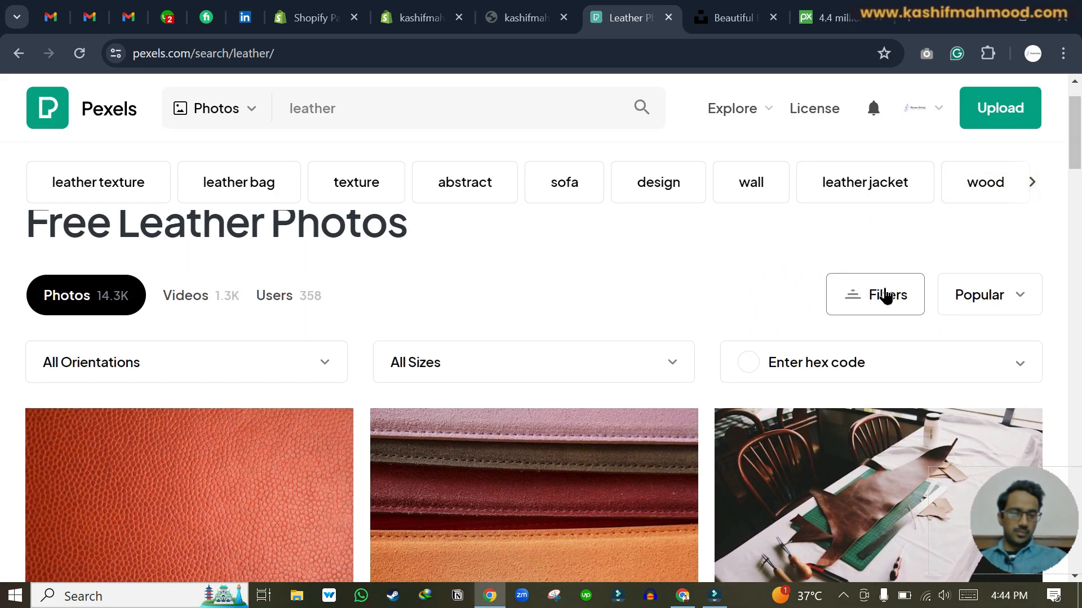
pyautogui.click(490, 369)
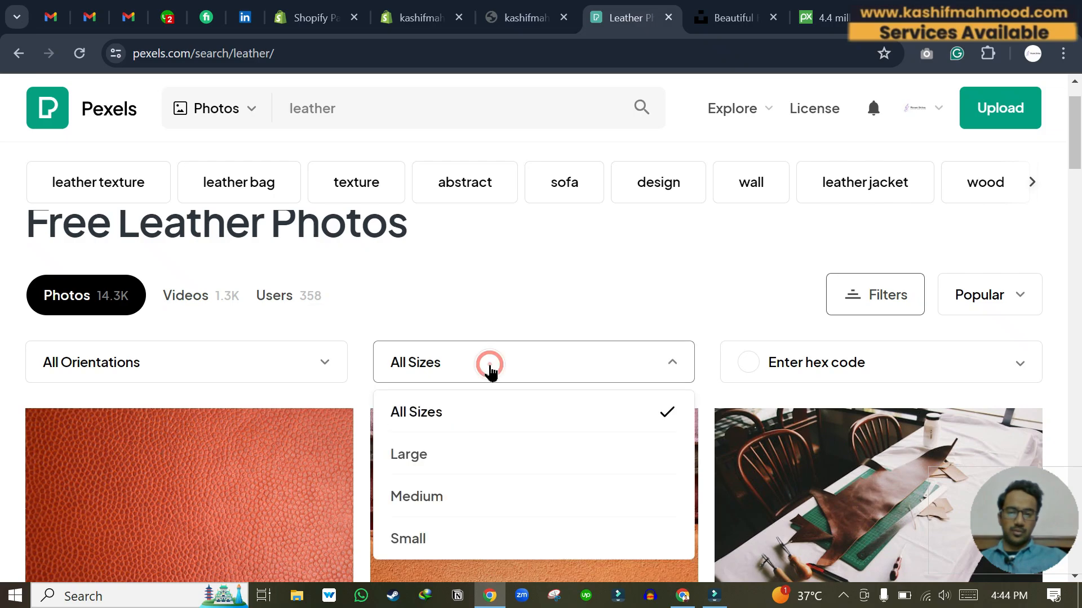
pyautogui.click(198, 365)
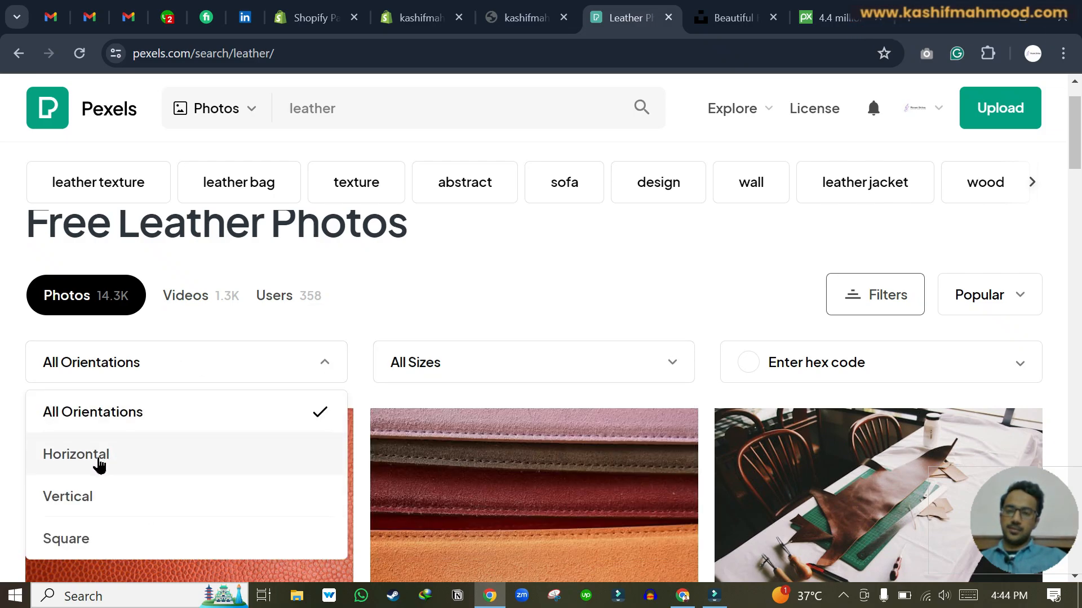
pyautogui.click(106, 464)
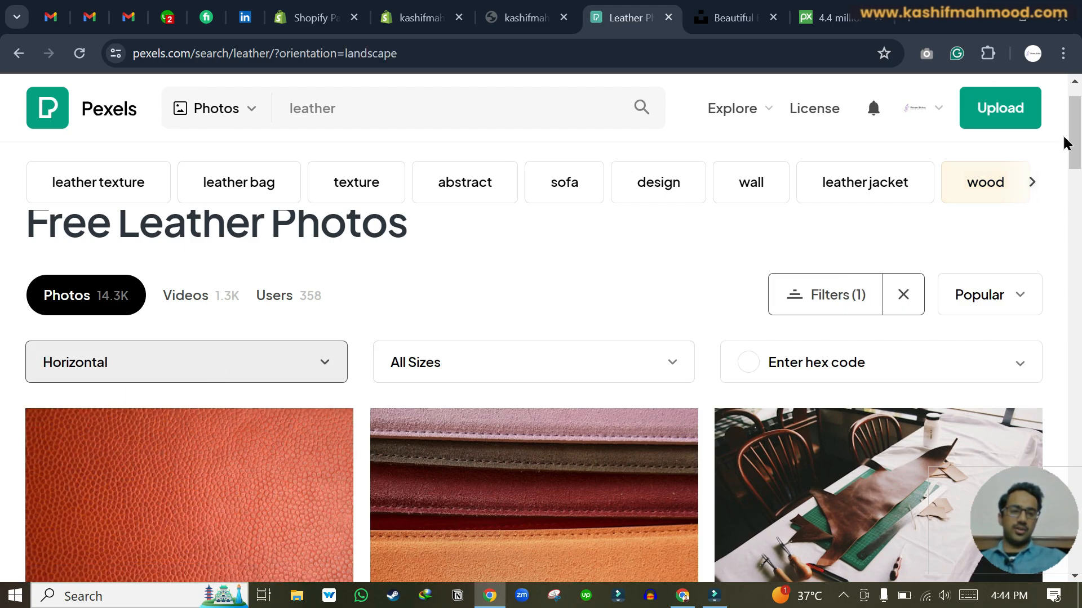
# Download the photo of hands stitching a brown leather wallet and return to the leather search results
pyautogui.scroll(-10, 0, 129)
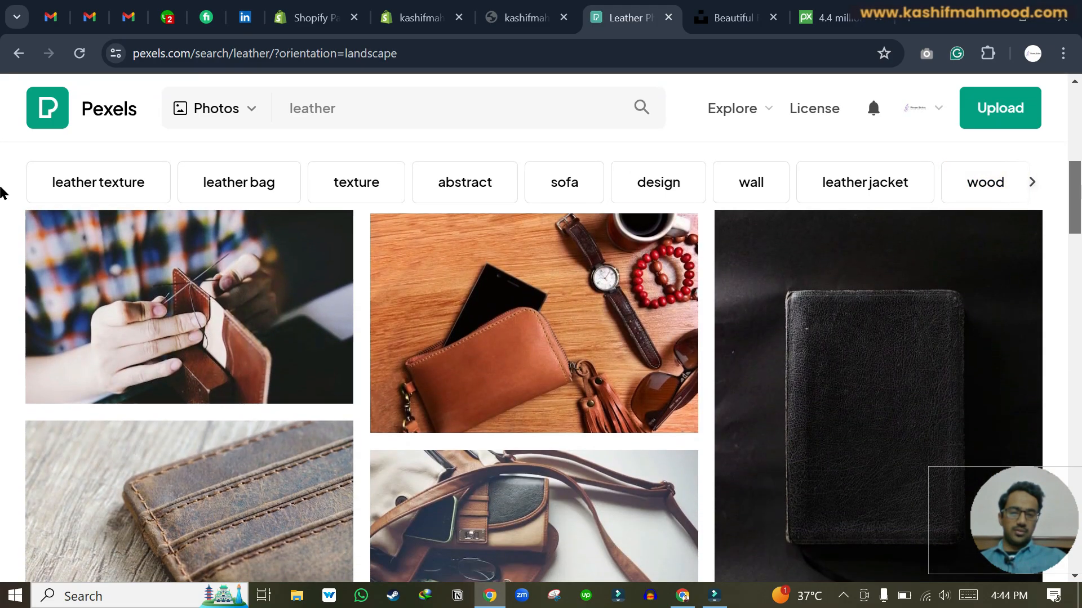
pyautogui.moveTo(1080, 187)
pyautogui.mouseDown()
pyautogui.moveTo(1081, 178)
pyautogui.moveTo(1081, 197)
pyautogui.moveTo(1081, 177)
pyautogui.mouseUp()
pyautogui.scroll(-3, 1081, 183)
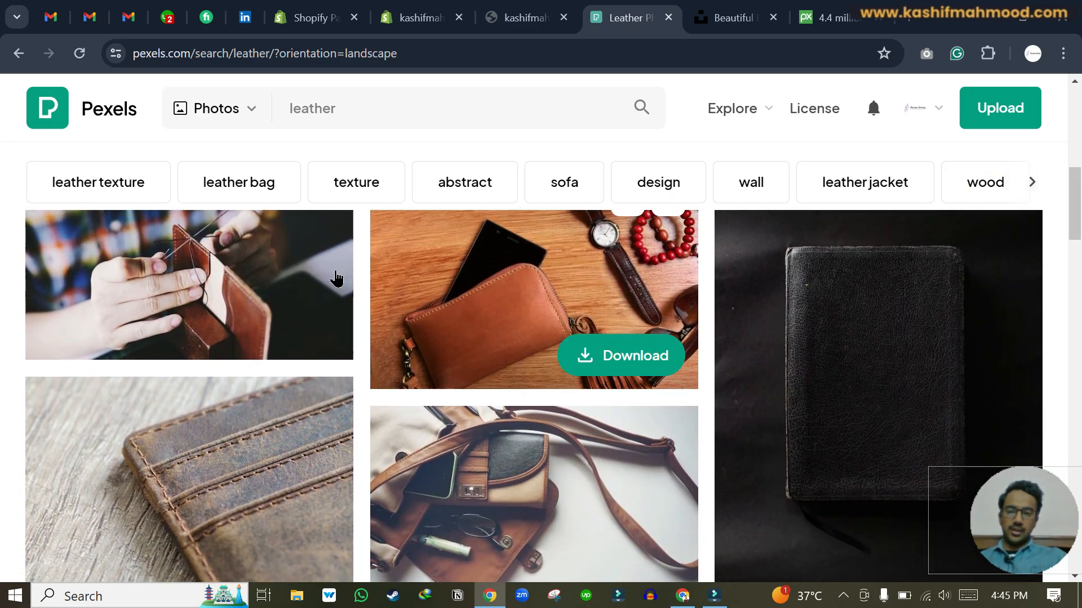
pyautogui.click(169, 260)
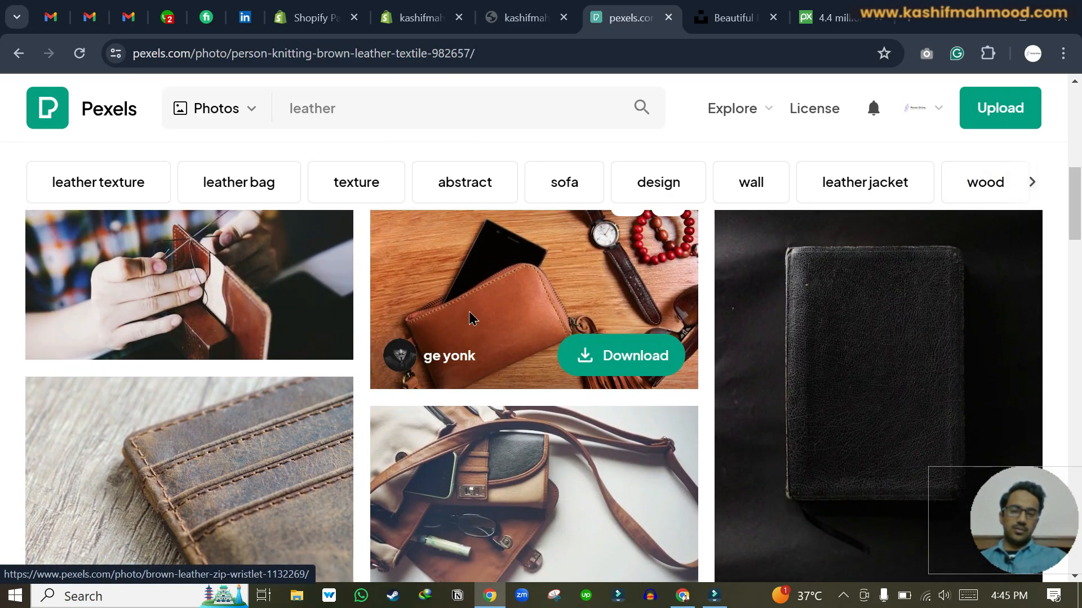
pyautogui.scroll(-3, 669, 358)
pyautogui.scroll(2, 669, 357)
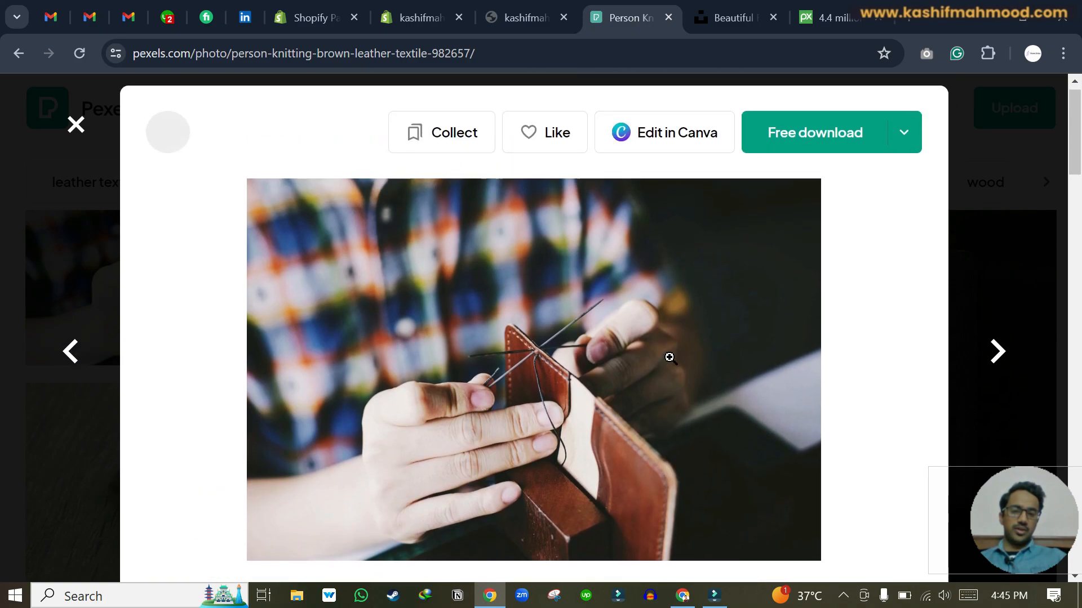
pyautogui.click(814, 135)
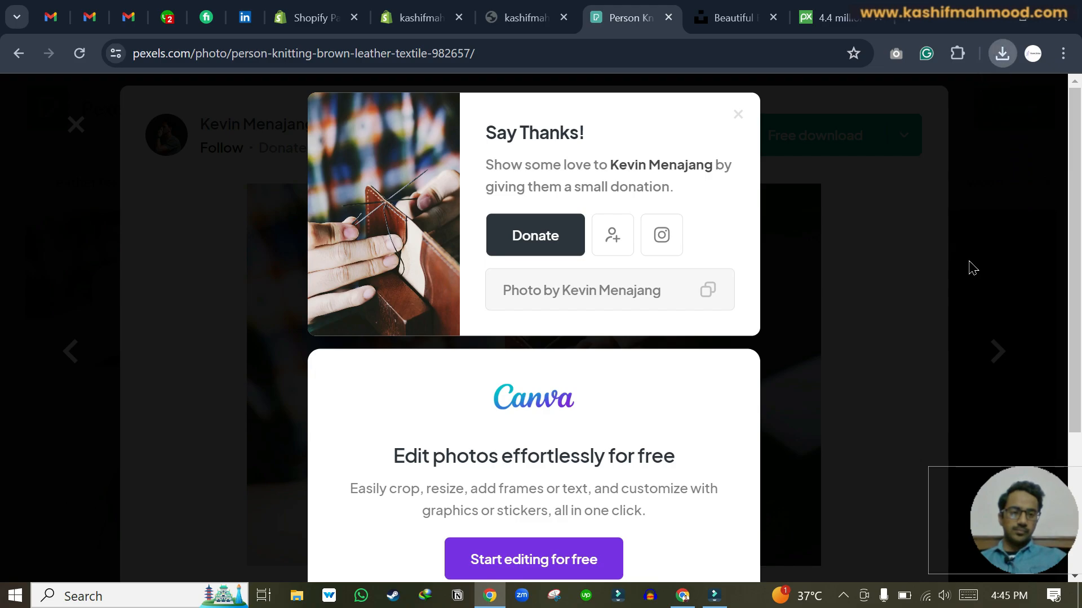
pyautogui.click(970, 262)
pyautogui.click(1000, 183)
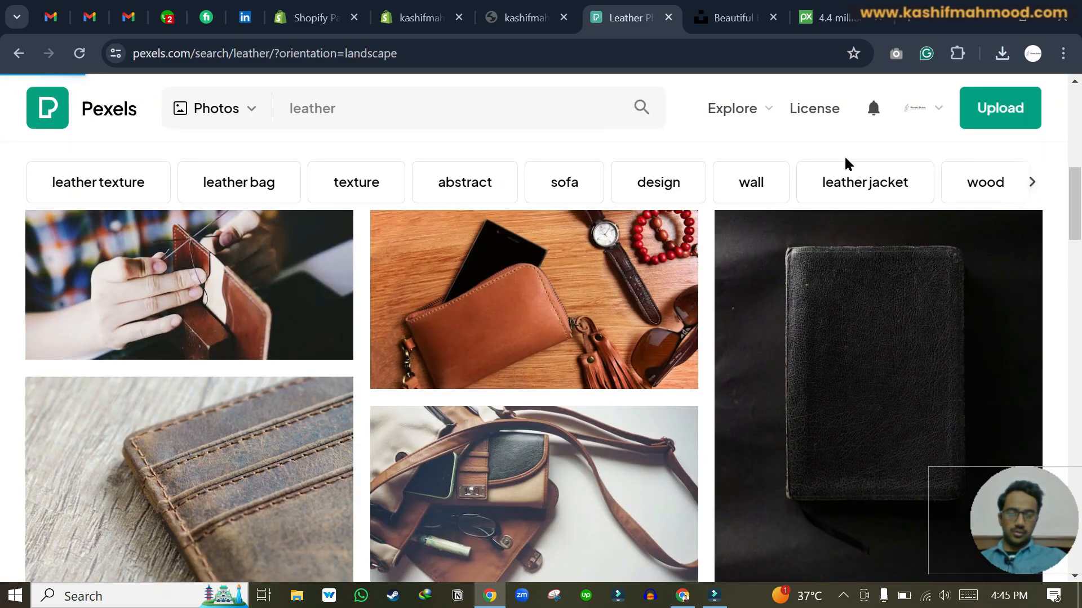
# Find the photo of brown leather dress shoes on a patterned carpet and download it in the Original 4853×3699 size
pyautogui.scroll(-8, 2, 205)
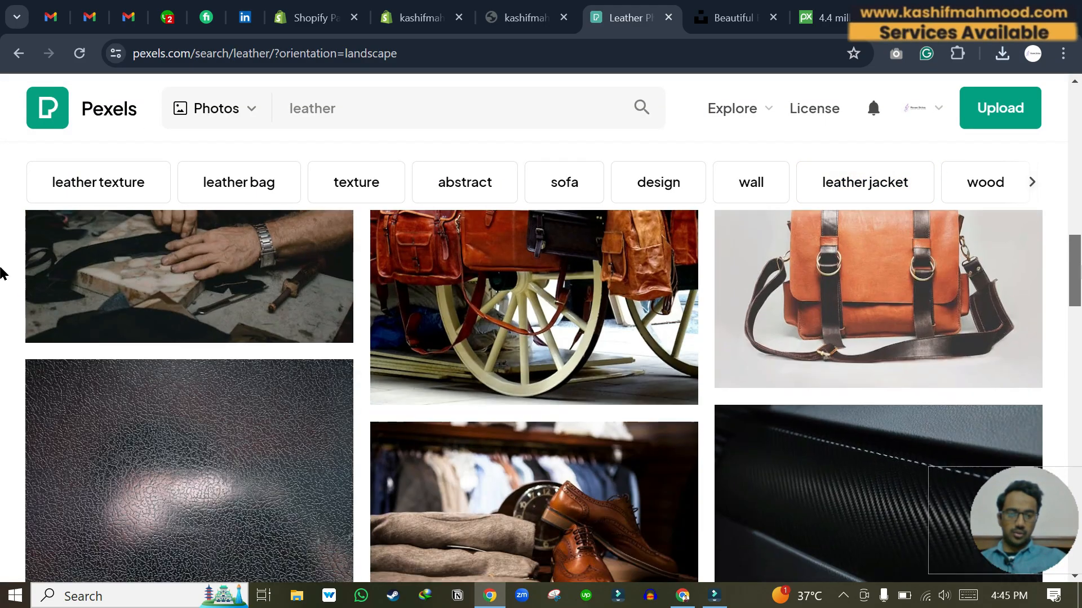
pyautogui.scroll(-3, 1, 282)
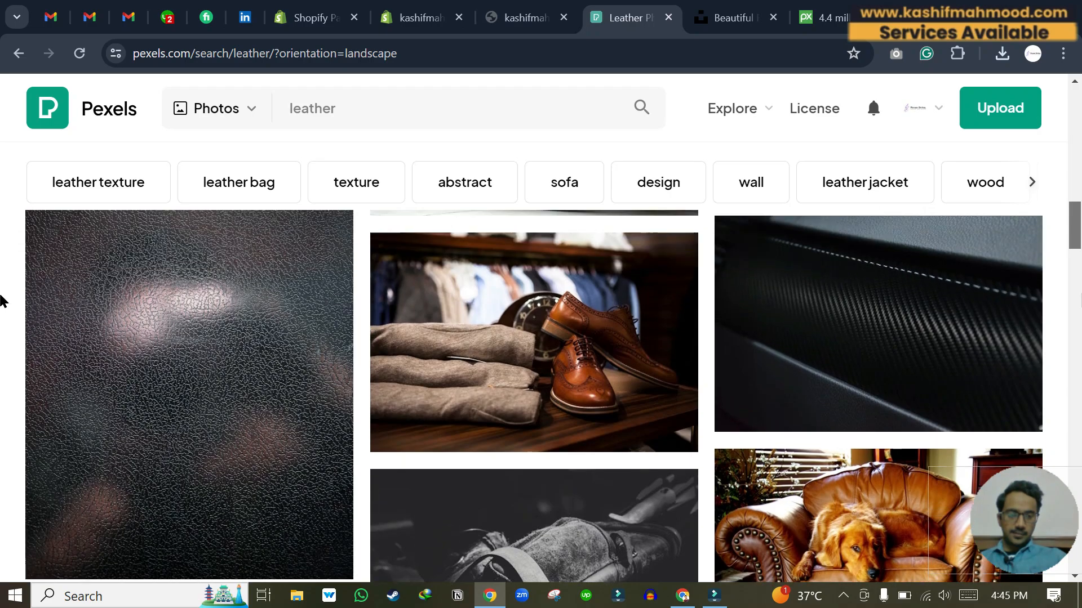
pyautogui.scroll(-10, 2, 301)
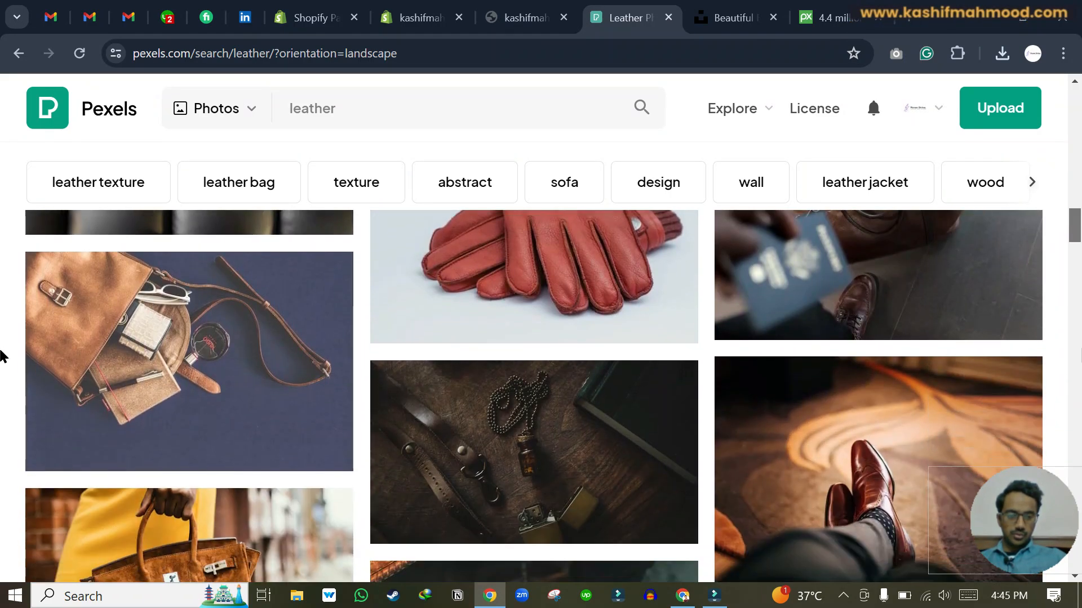
pyautogui.scroll(-6, 1, 361)
pyautogui.scroll(5, 1, 372)
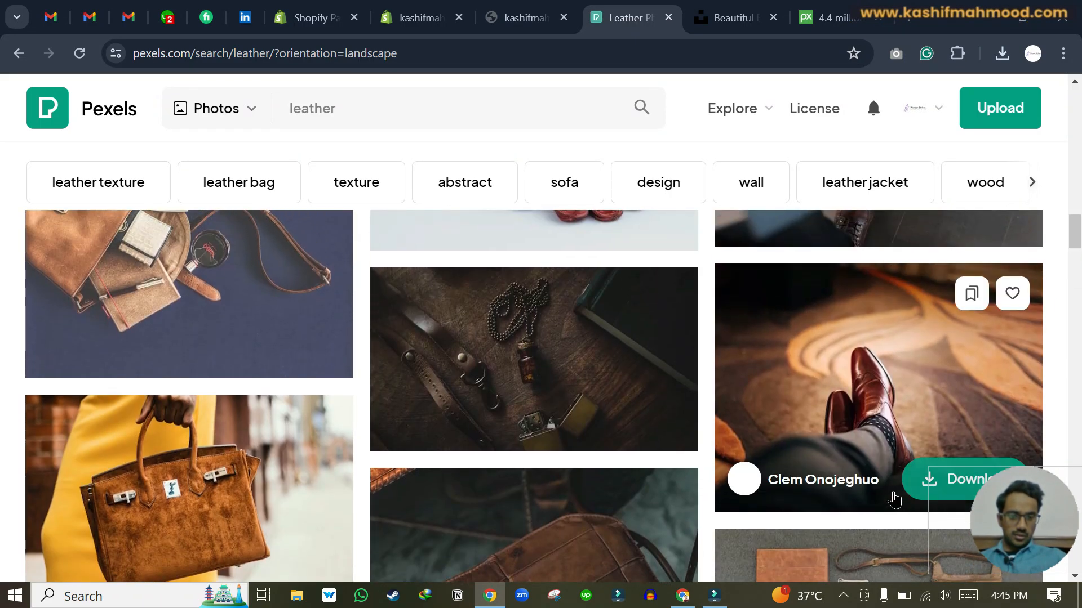
pyautogui.click(895, 499)
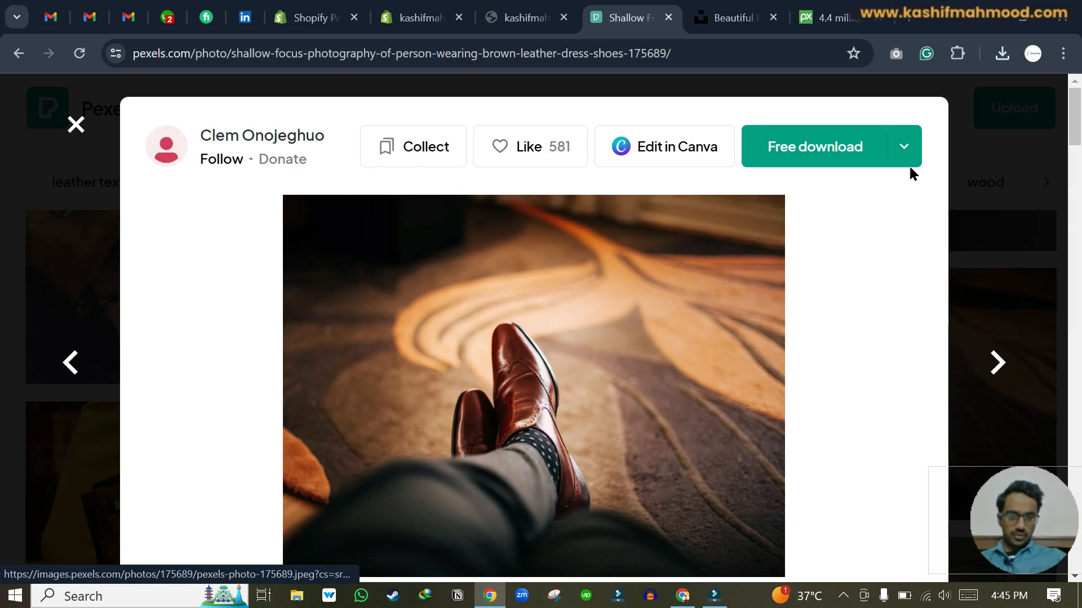
pyautogui.click(903, 146)
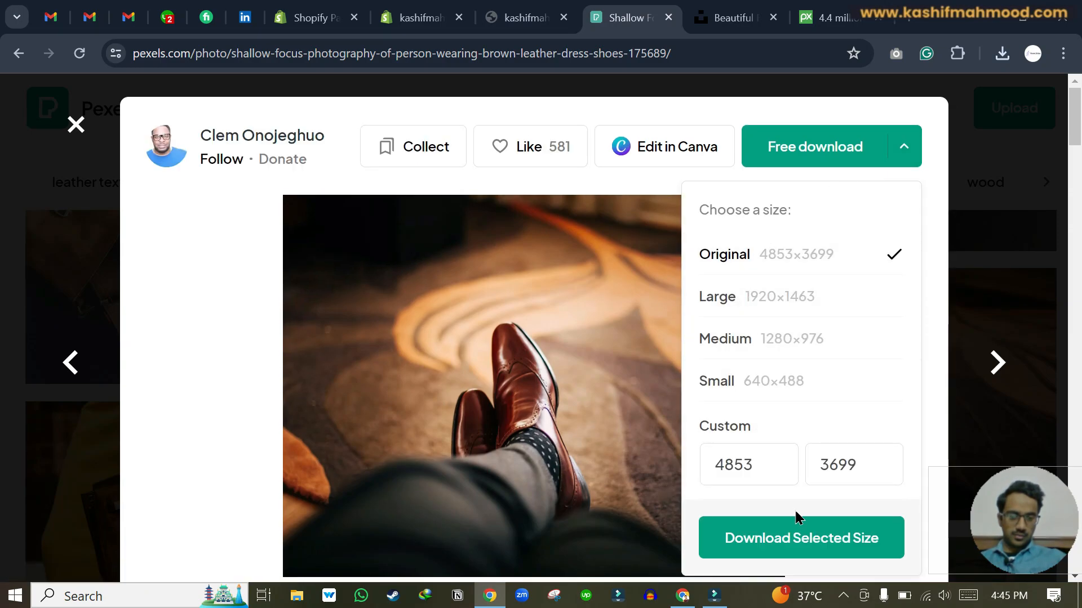
pyautogui.click(803, 551)
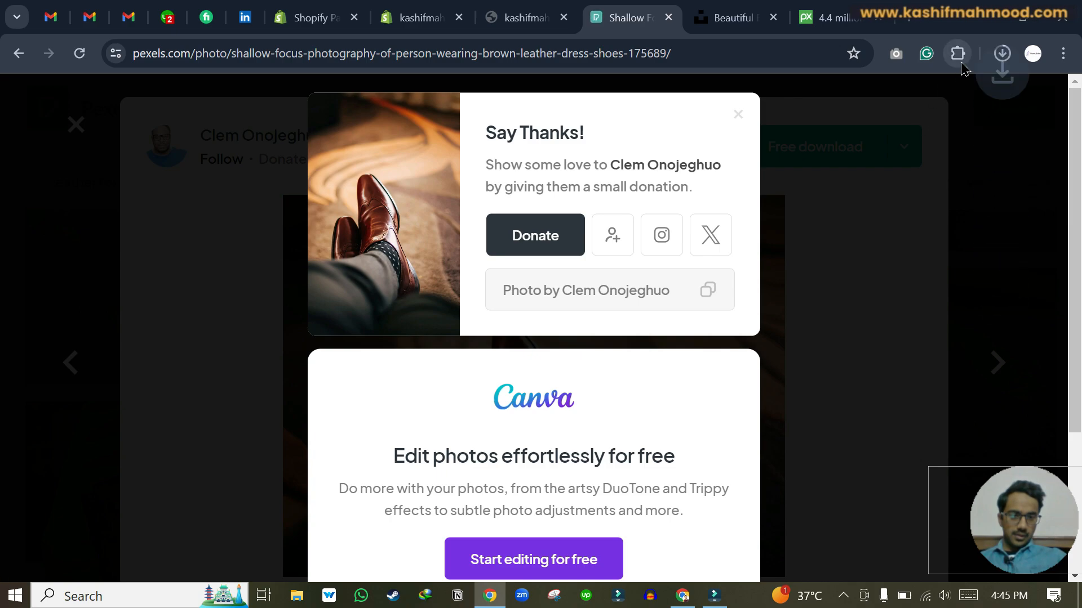
# Check the file sizes of the downloaded photos in the browser's download list and dismiss the thank-you window
pyautogui.click(1003, 53)
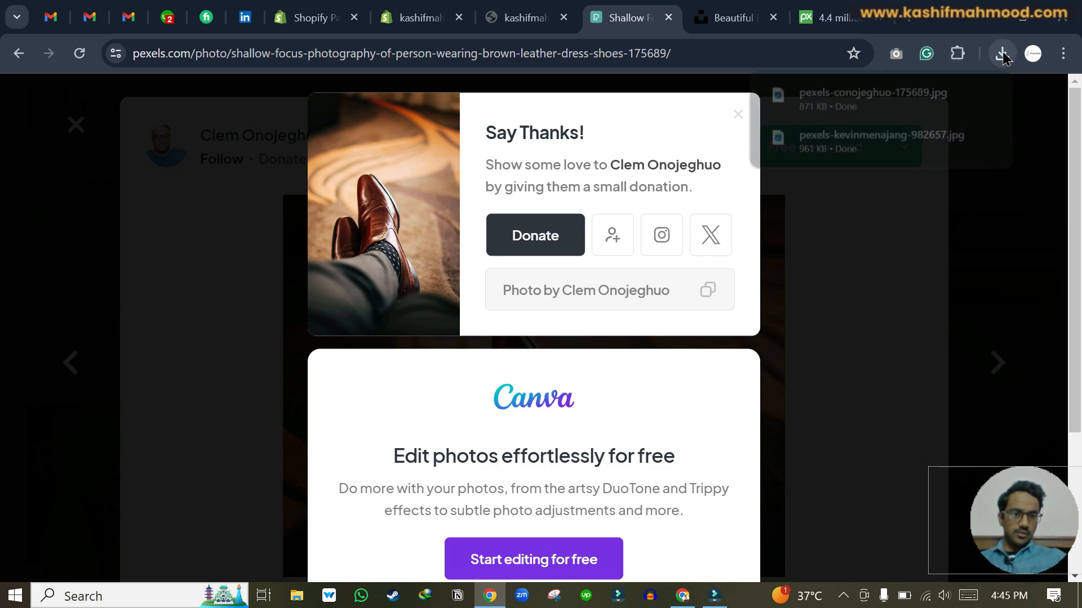
pyautogui.click(811, 251)
pyautogui.click(811, 251)
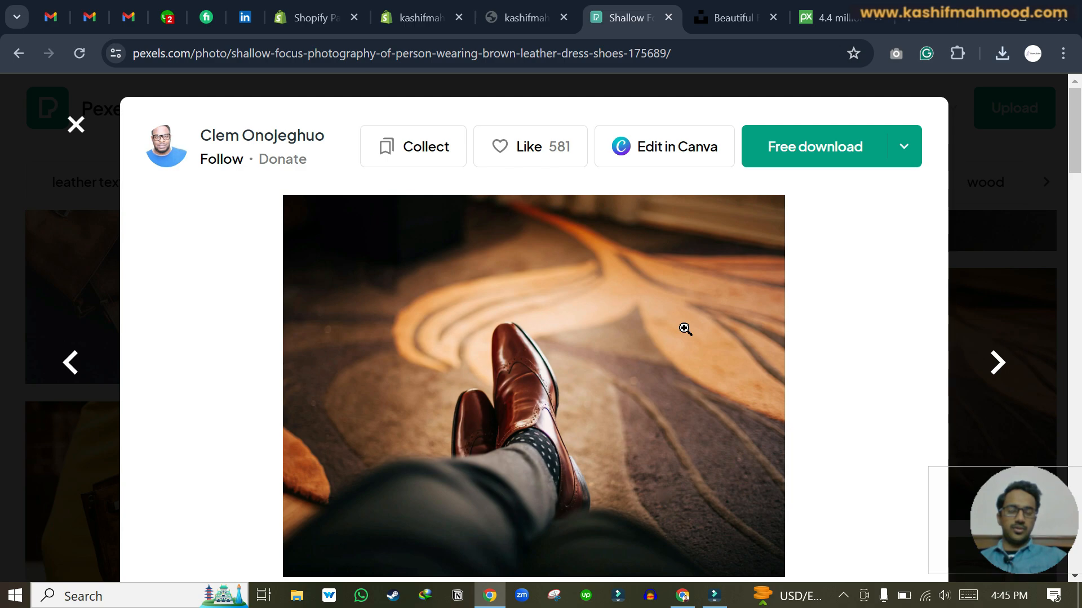
# Download the brown dress shoes photo in the Medium 1280×976 size and return to the search results
pyautogui.click(904, 150)
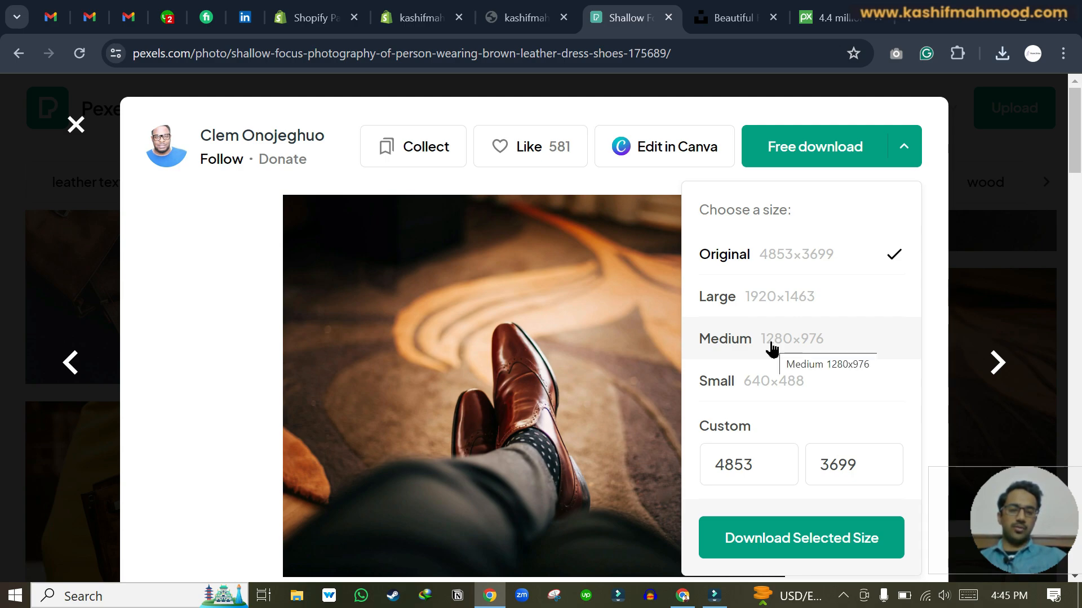
pyautogui.click(745, 338)
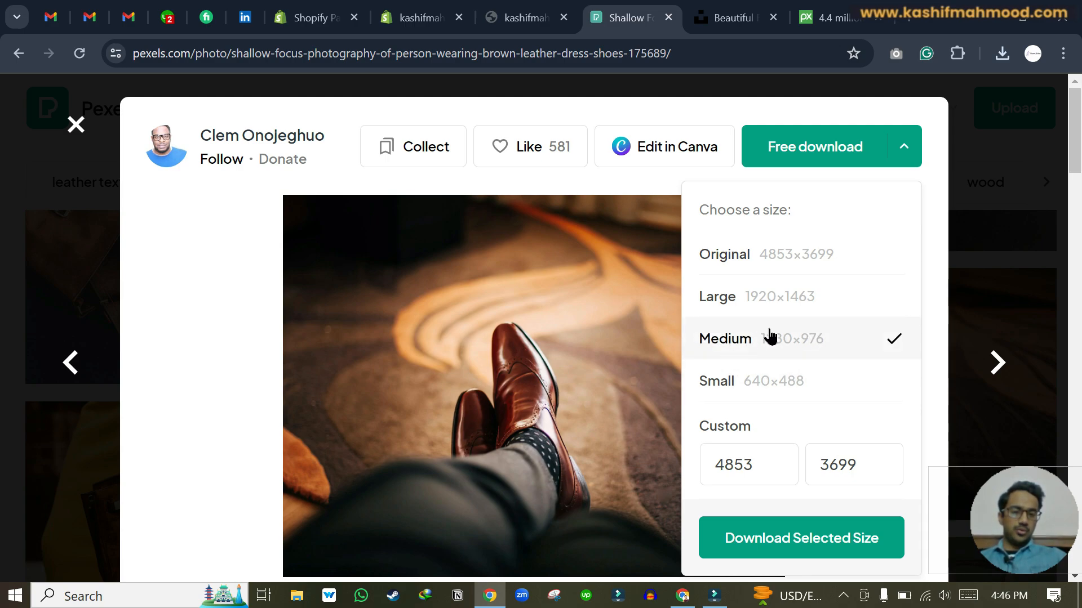
pyautogui.click(793, 545)
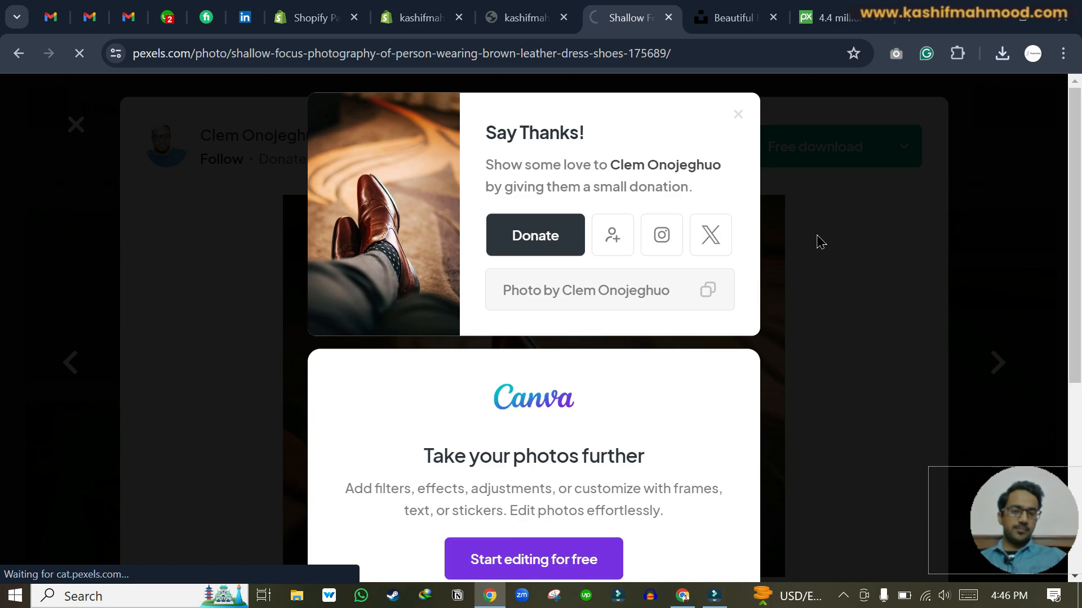
pyautogui.click(985, 231)
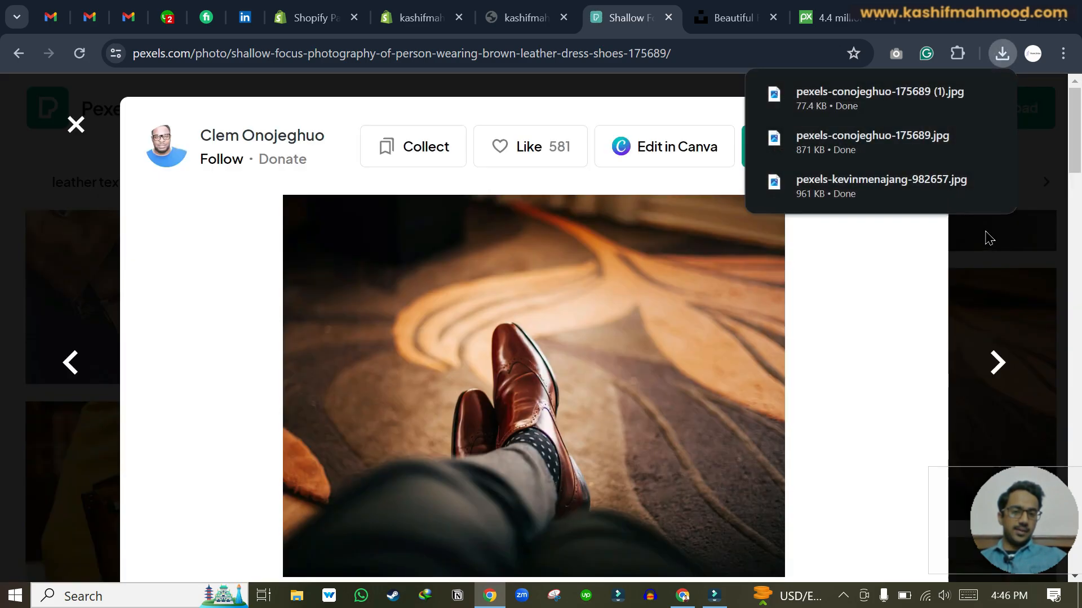
pyautogui.click(1014, 271)
# Reopen the photo of hands stitching a leather wallet and download it in the Medium 1280×853 size
pyautogui.scroll(8, 447, 295)
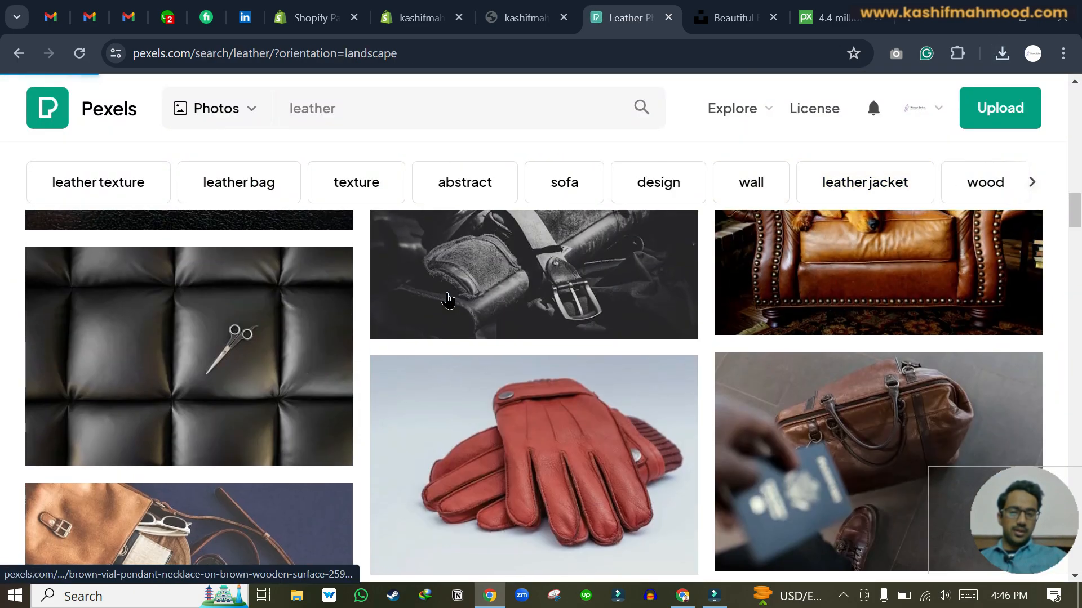
pyautogui.scroll(10, 447, 300)
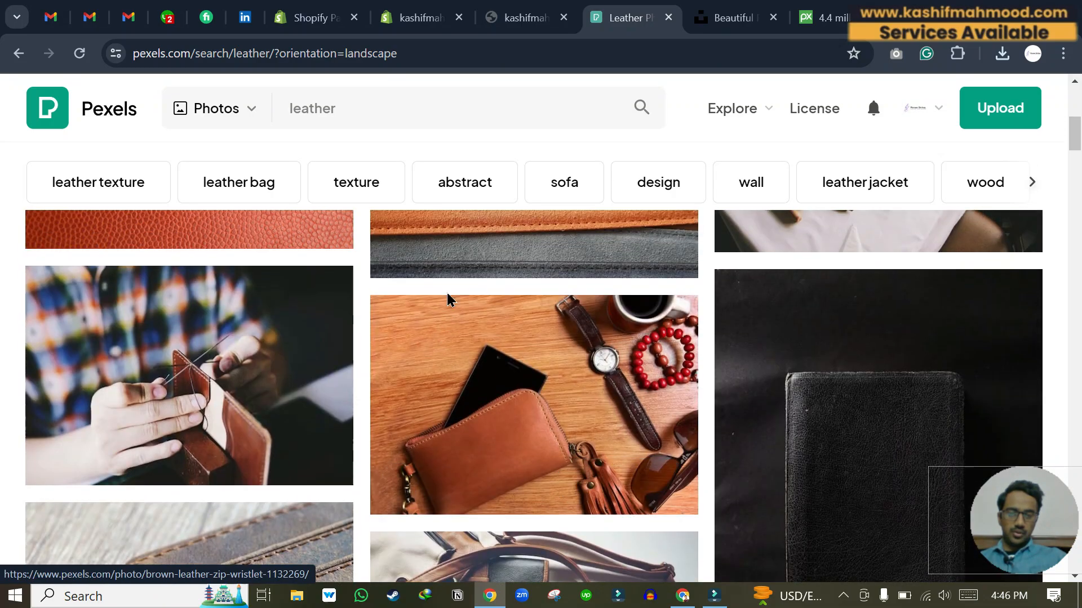
pyautogui.scroll(2, 447, 300)
pyautogui.click(186, 428)
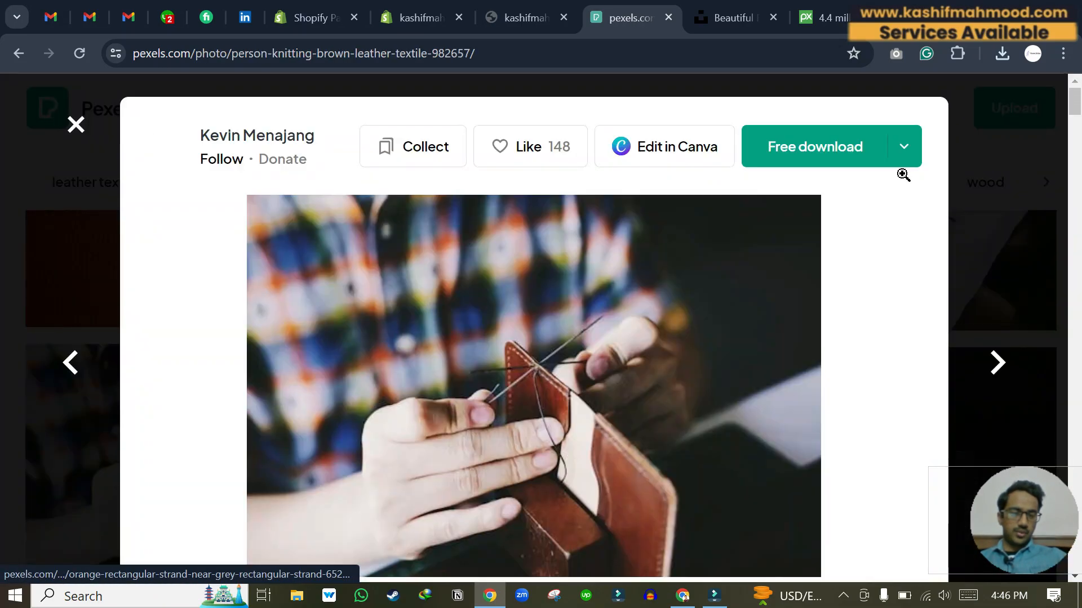
pyautogui.click(901, 151)
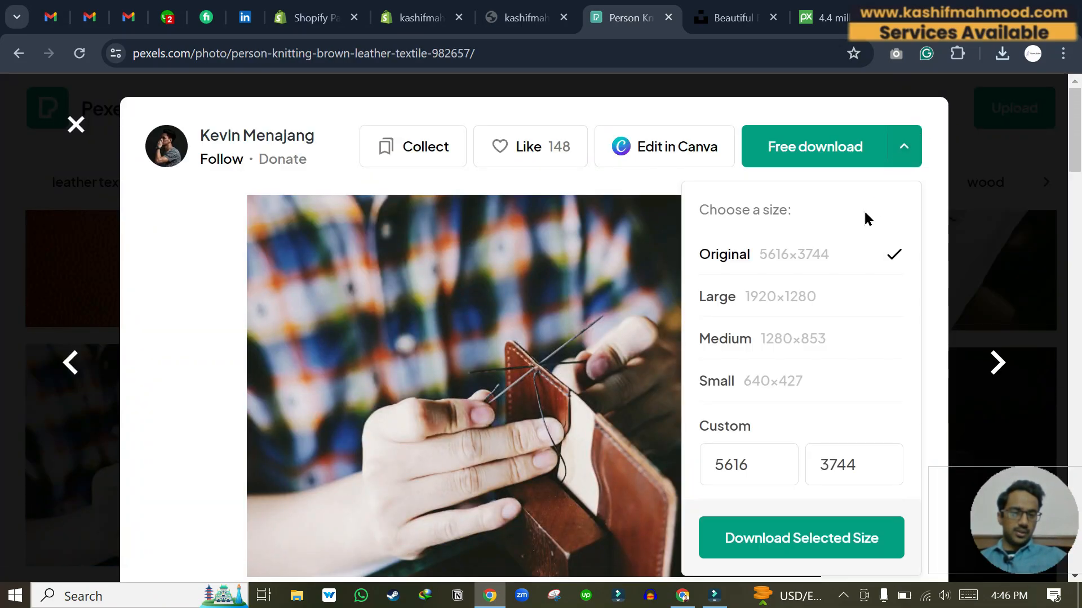
pyautogui.click(760, 341)
pyautogui.click(795, 546)
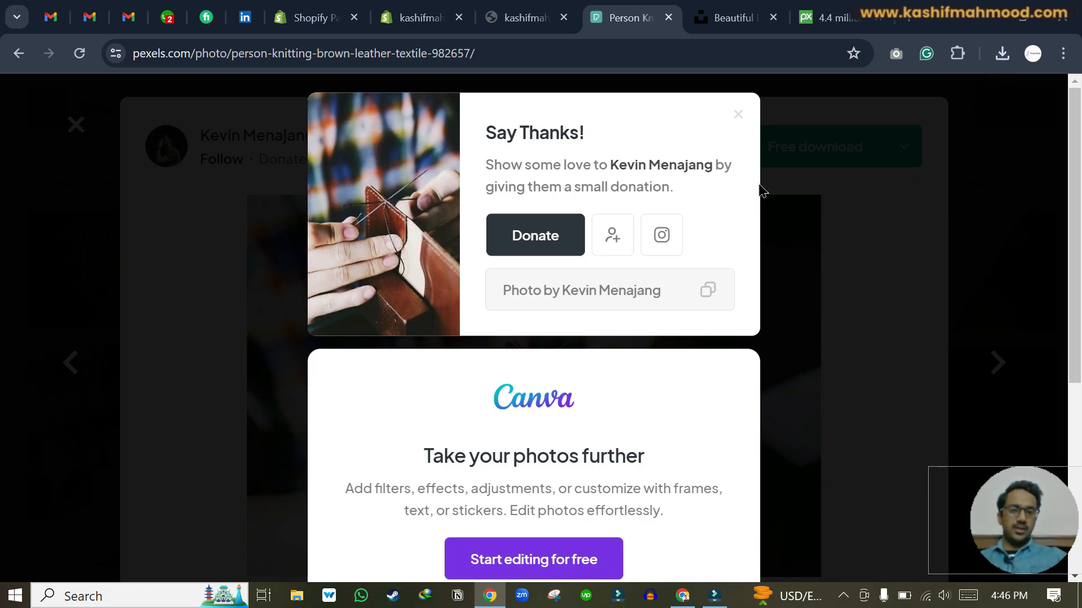
# Open tinyjpg.com in a new browser tab
pyautogui.click(912, 22)
pyautogui.write('tniy')
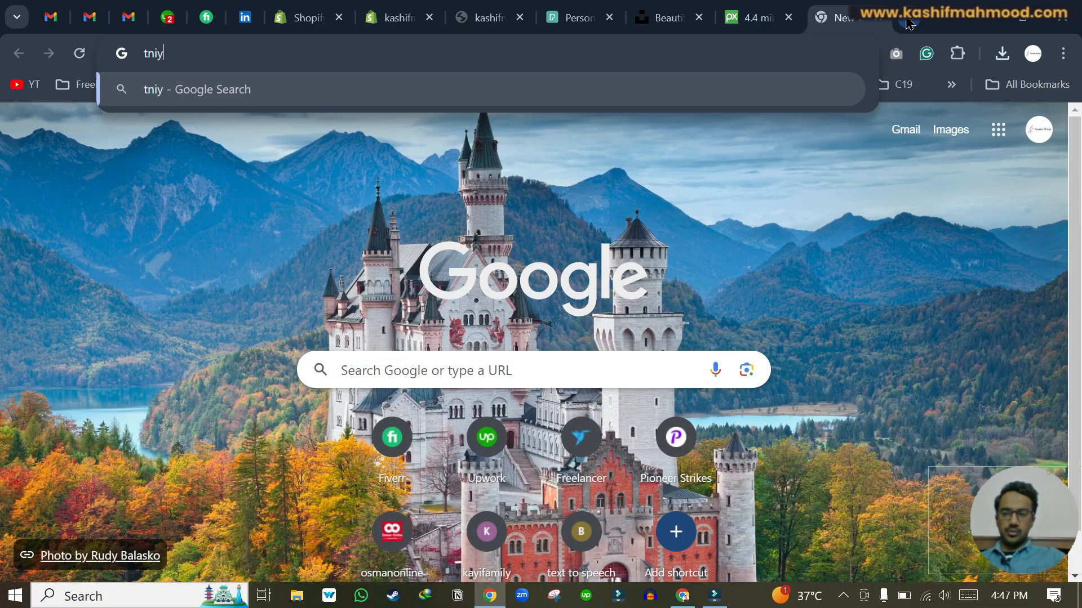
pyautogui.press('BackSpace')
pyautogui.press('BackSpace')
pyautogui.press('BackSpace')
pyautogui.write('iny')
pyautogui.press('BackSpace')
pyautogui.press('BackSpace')
pyautogui.press('BackSpace')
pyautogui.write('int')
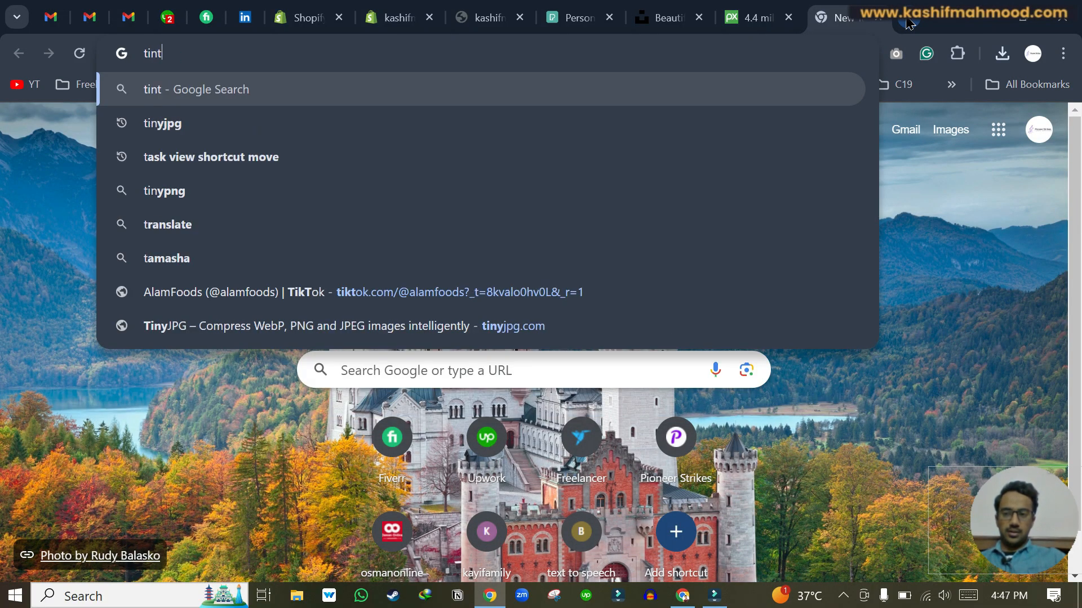
pyautogui.press('BackSpace')
pyautogui.write('yjp')
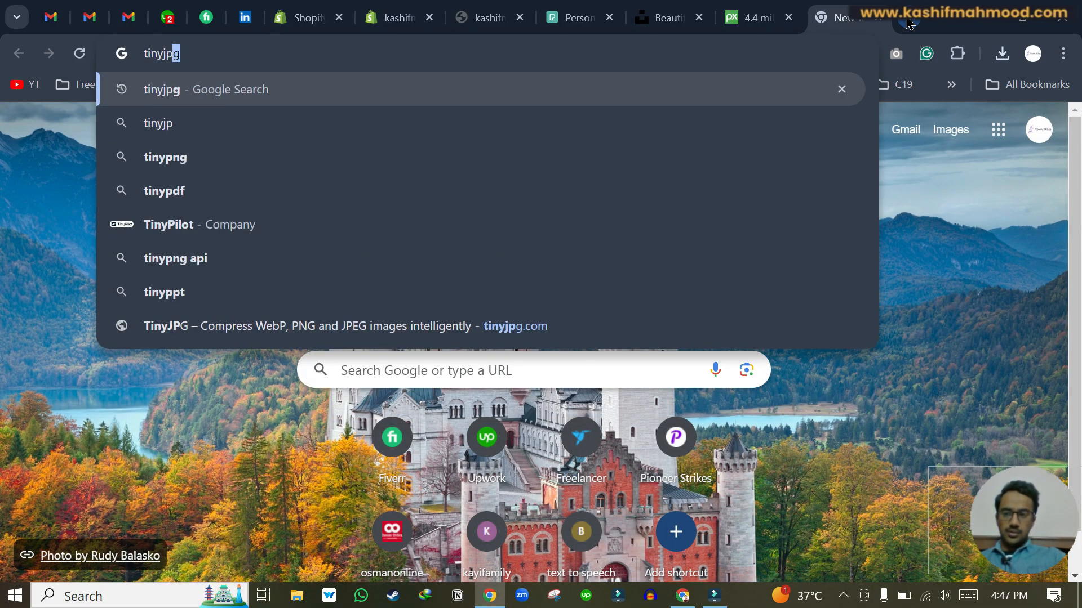
pyautogui.write('g.com')
pyautogui.press('Return')
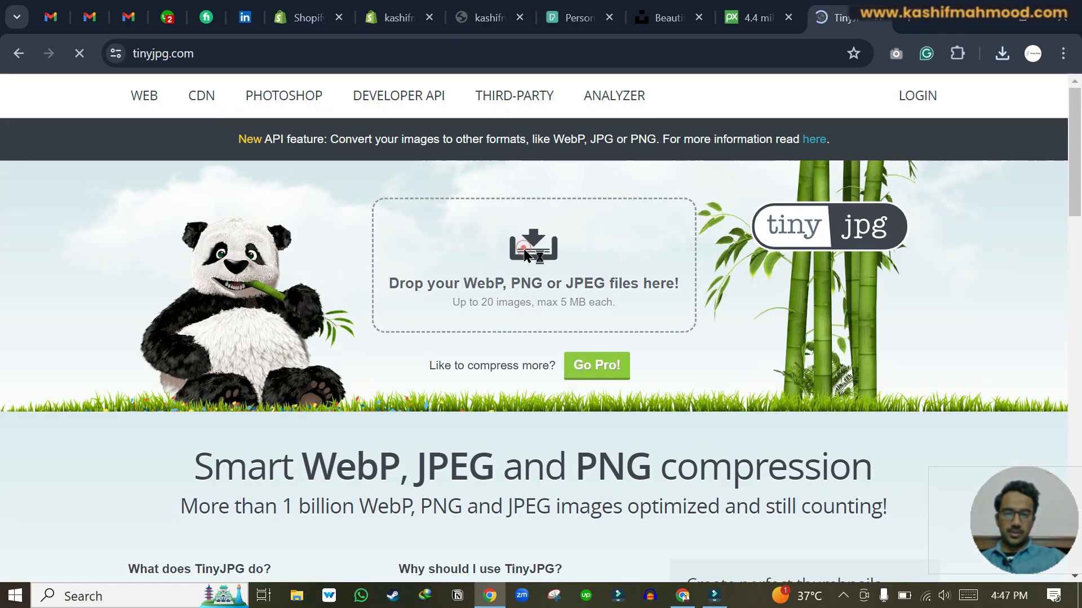
# Upload the Medium-size wallet-stitching and brown dress shoes photos from Downloads for compression
pyautogui.click(526, 252)
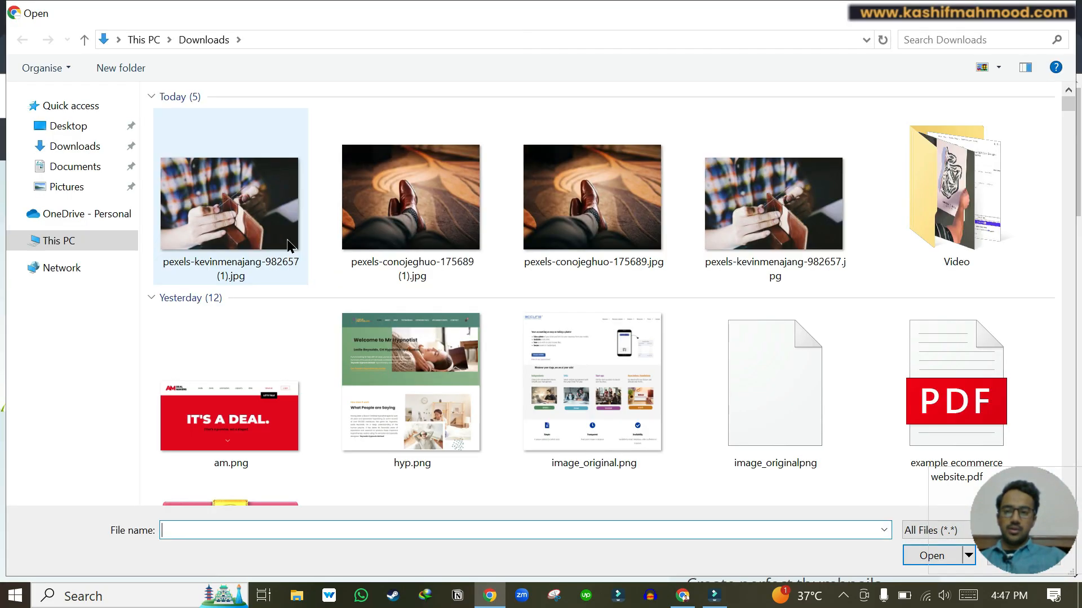
pyautogui.click(228, 246)
pyautogui.keyDown('ctrl'); pyautogui.click(414, 208); pyautogui.keyUp('ctrl')
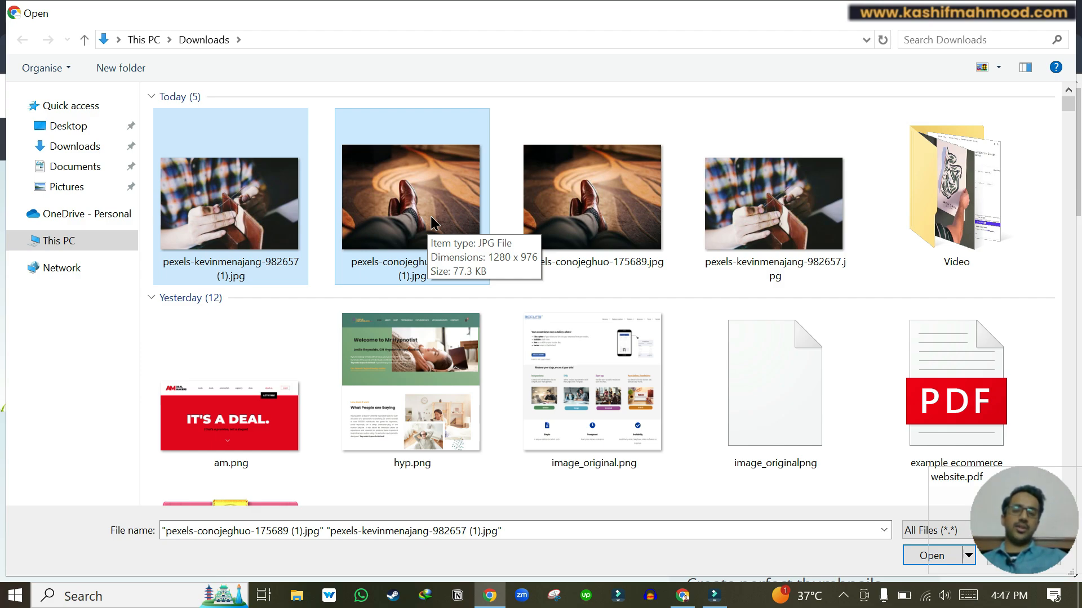
pyautogui.click(931, 556)
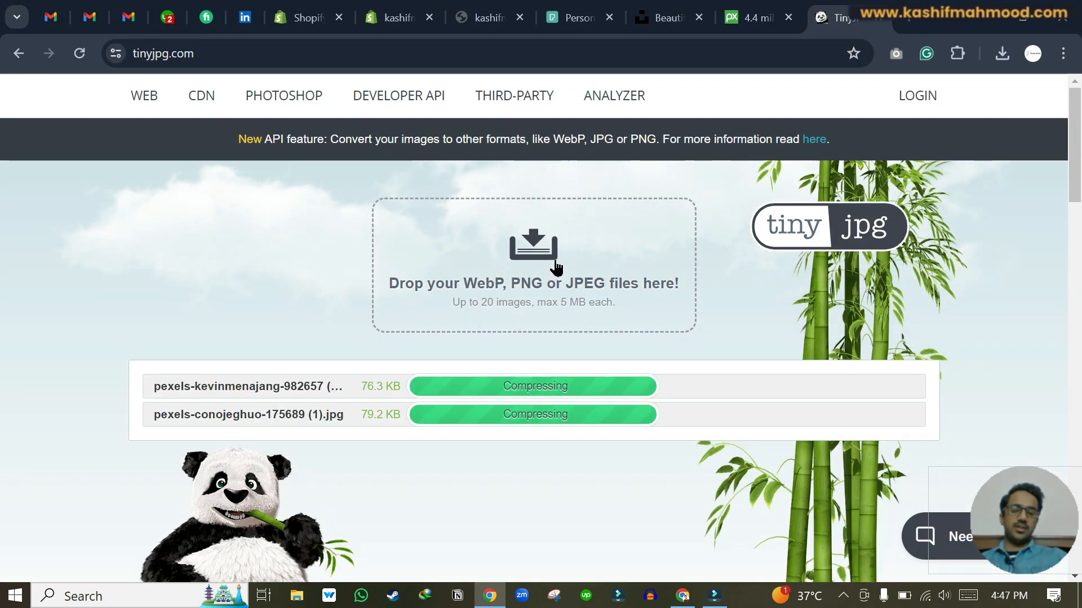
# Compare the size savings of both compressed photos and download the compressed versions
pyautogui.scroll(-1, 688, 354)
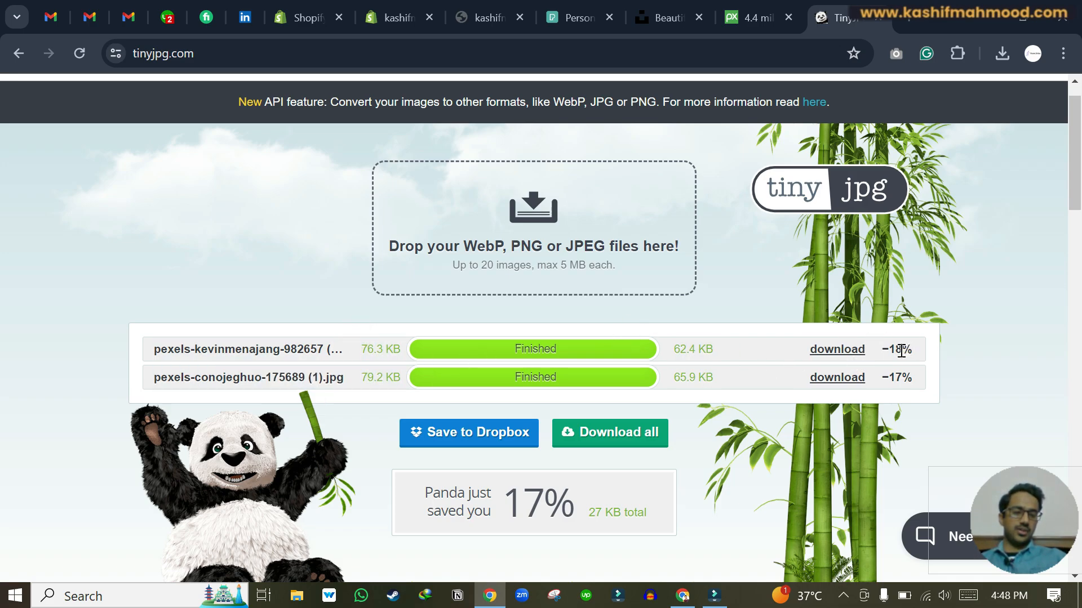
pyautogui.moveTo(882, 349); pyautogui.dragTo(918, 356)
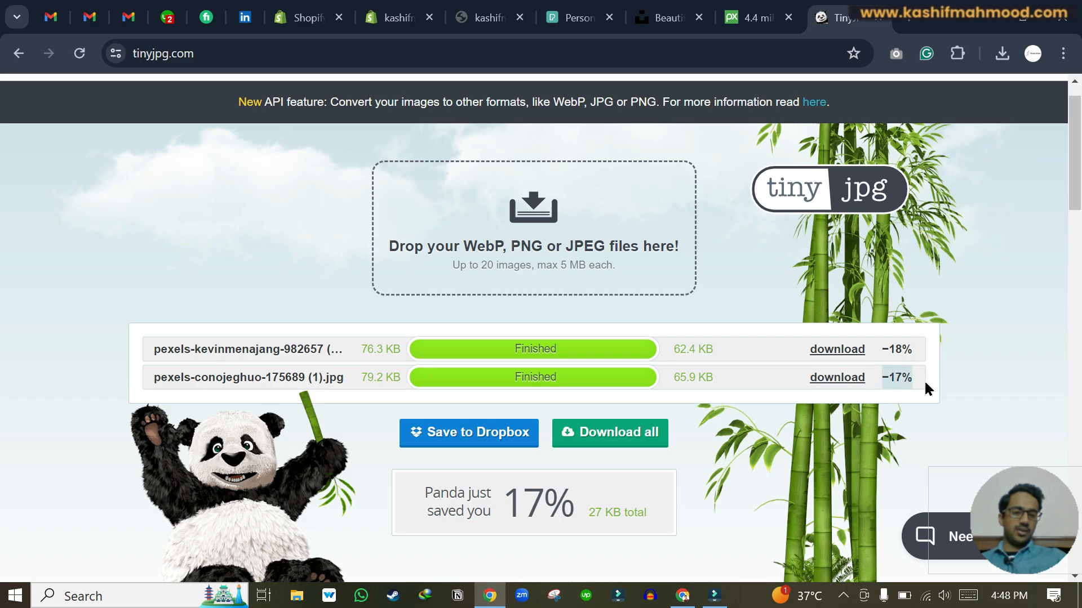
pyautogui.click(833, 351)
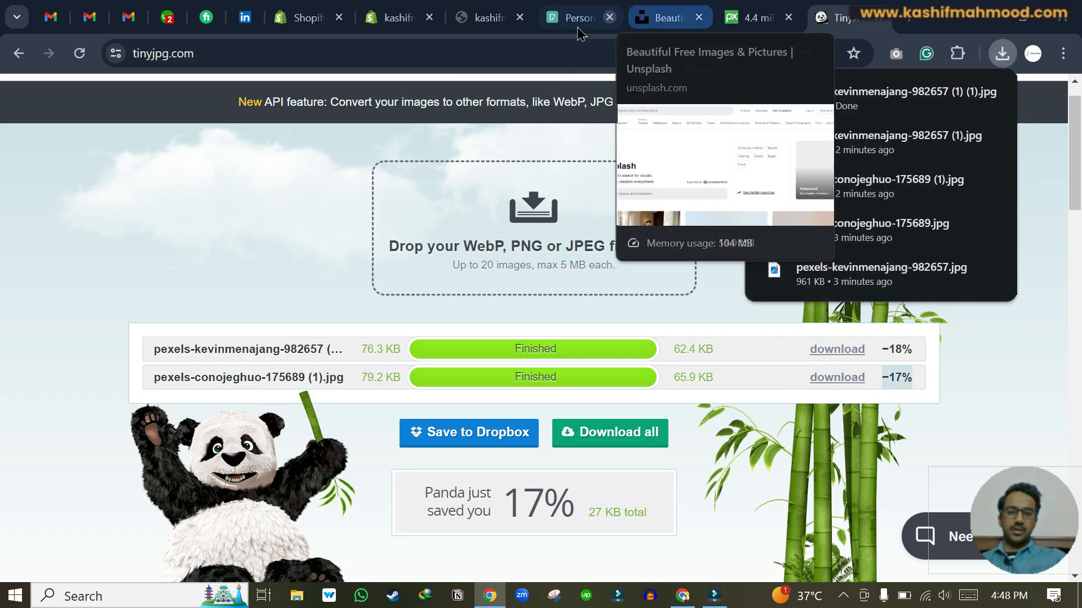
# Return to the Shopify theme editor, leave the free images, and upload the compressed brown dress shoes photo as the image banner's first image
pyautogui.click(396, 28)
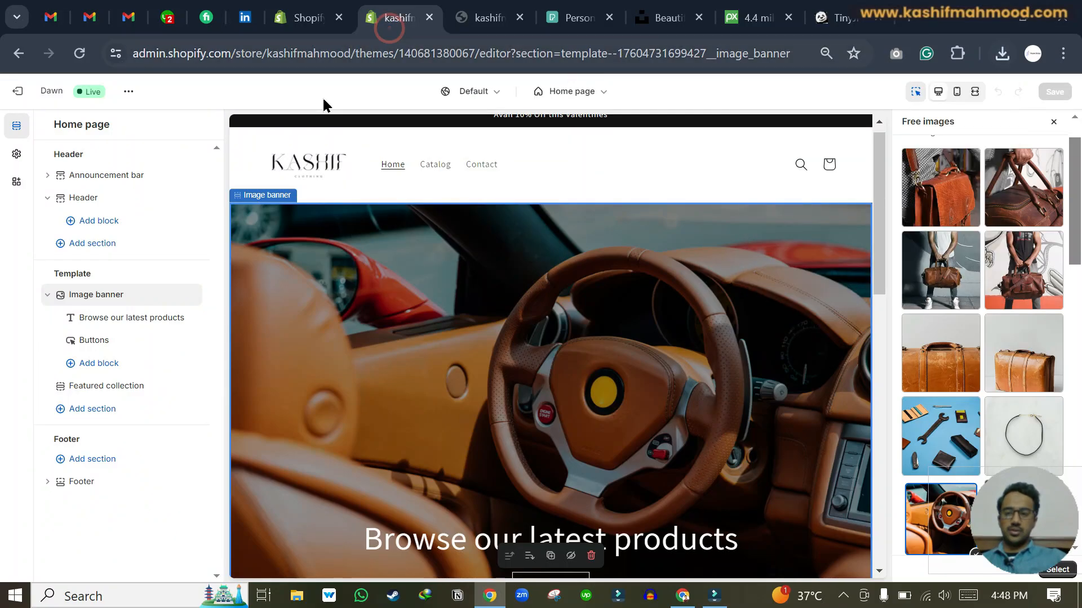
pyautogui.click(1053, 122)
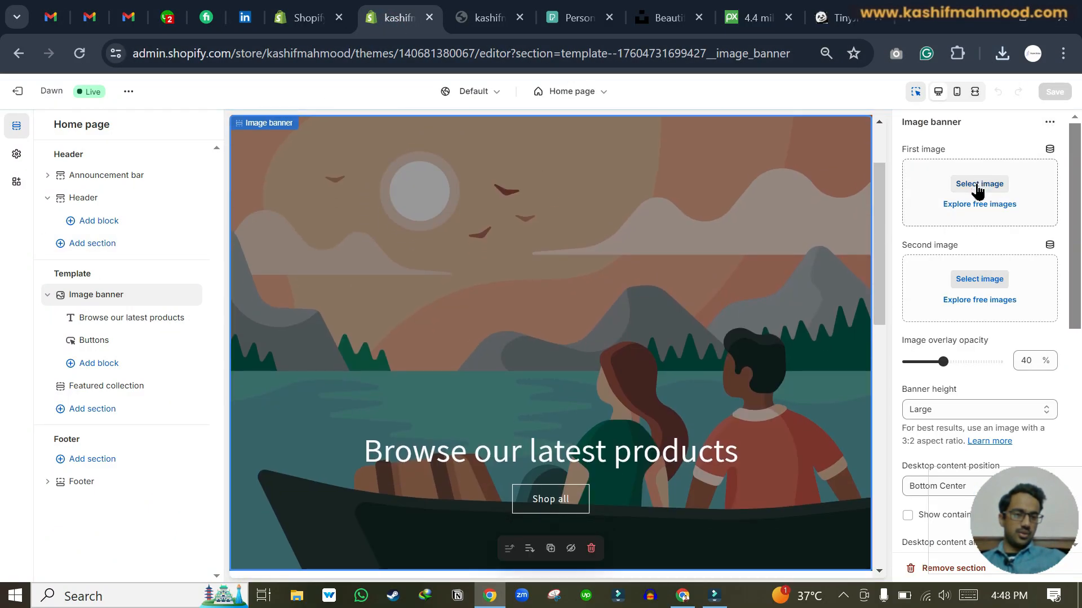
pyautogui.click(978, 186)
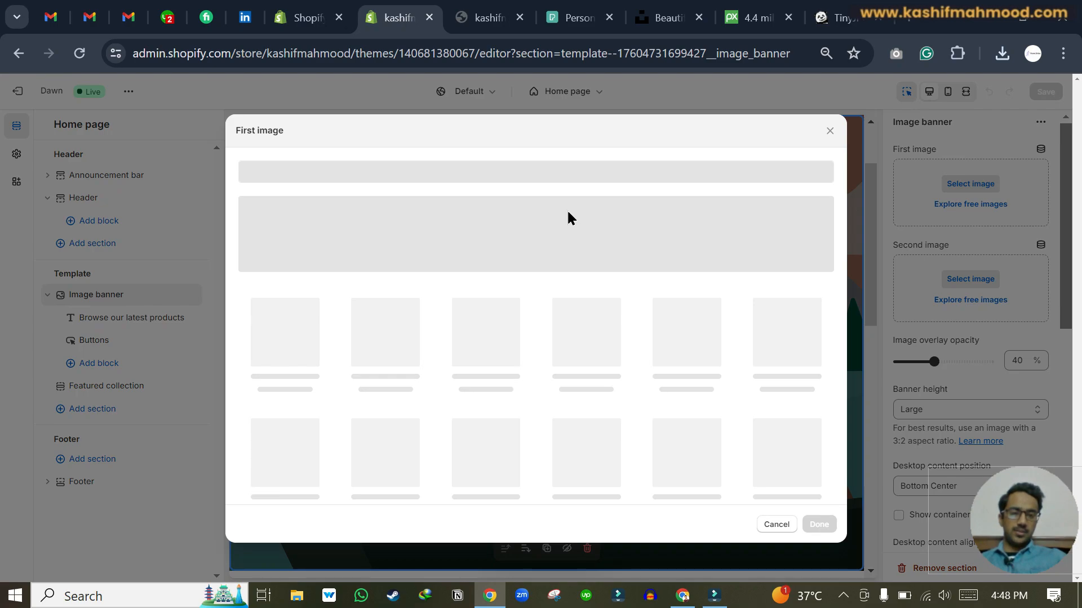
pyautogui.click(542, 228)
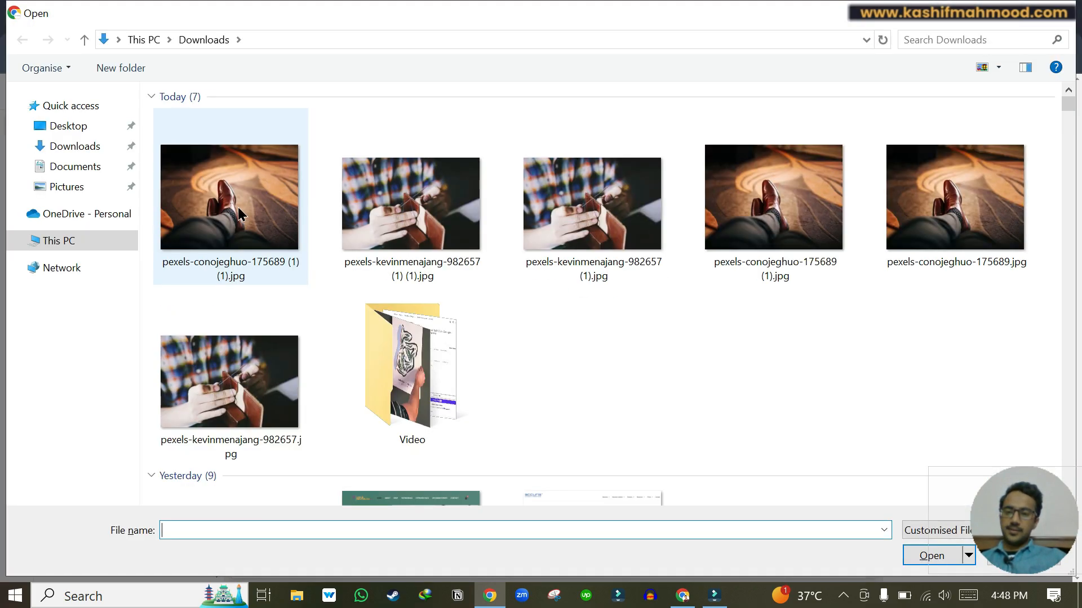
pyautogui.doubleClick(254, 207)
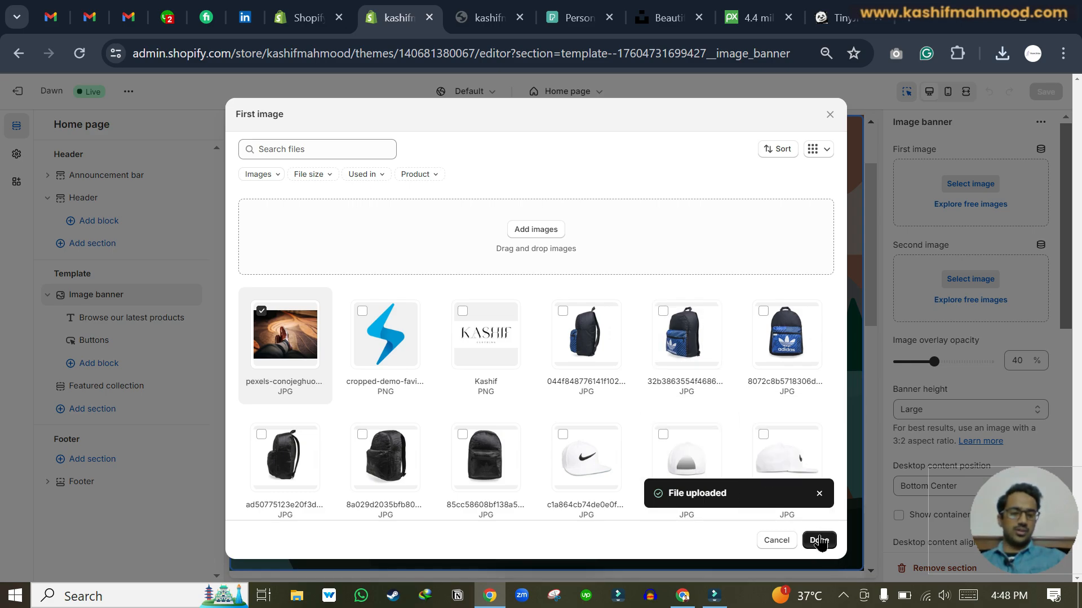
pyautogui.click(820, 542)
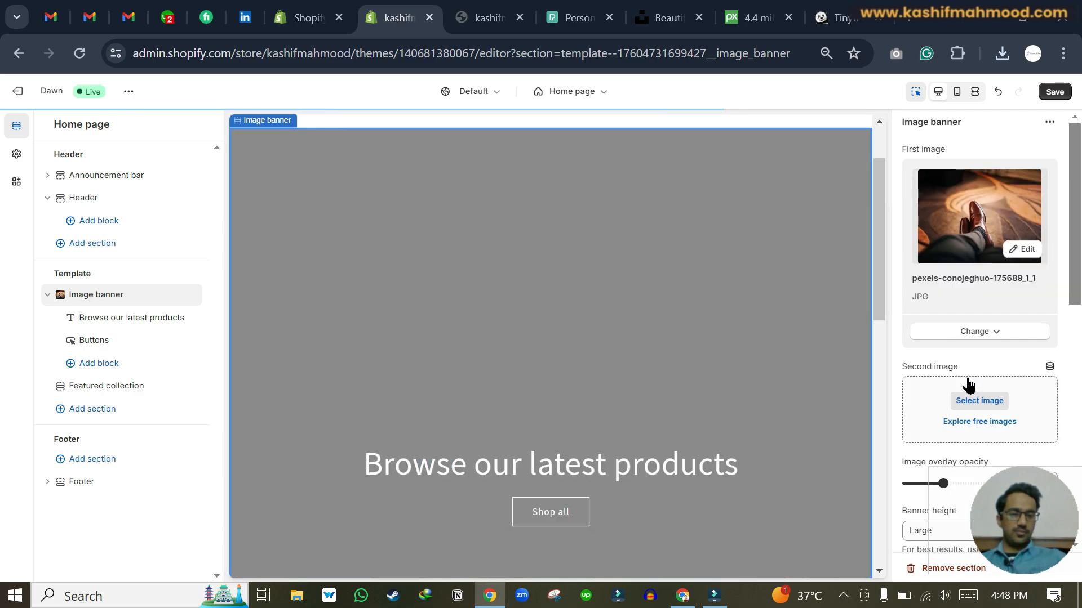
pyautogui.scroll(-3, 788, 373)
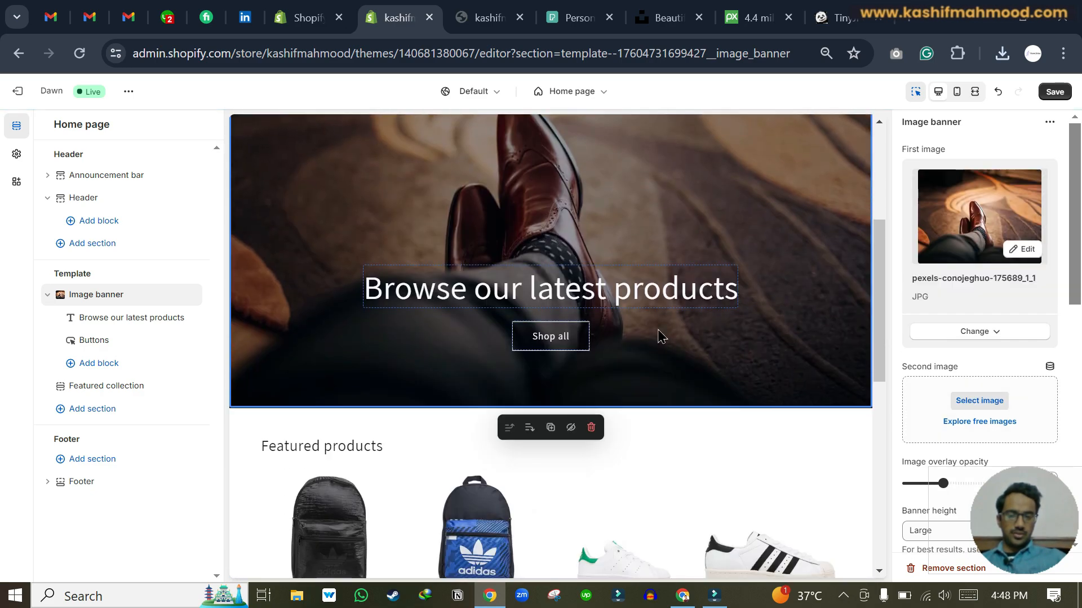
pyautogui.scroll(3, 659, 333)
pyautogui.scroll(-1, 659, 337)
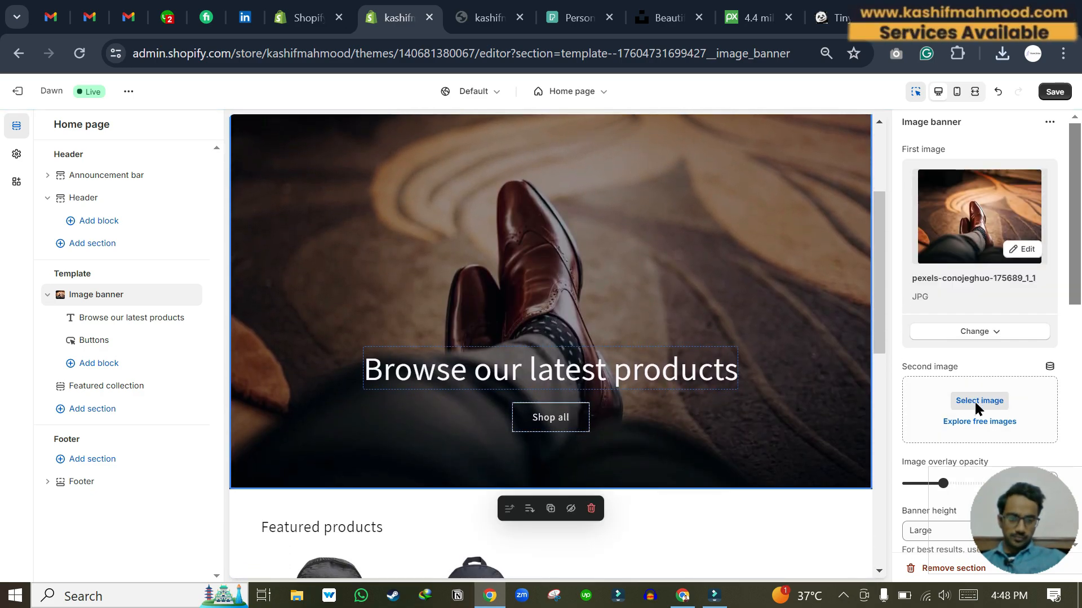
# Upload the compressed wallet-stitching photo and set it as the image banner's second image
pyautogui.click(958, 400)
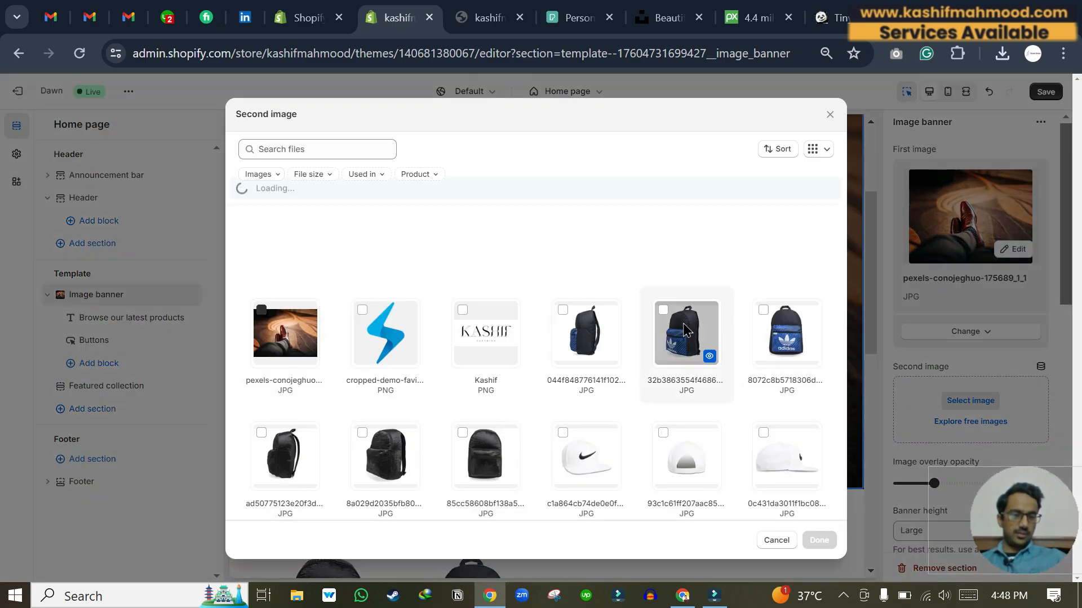
pyautogui.click(522, 231)
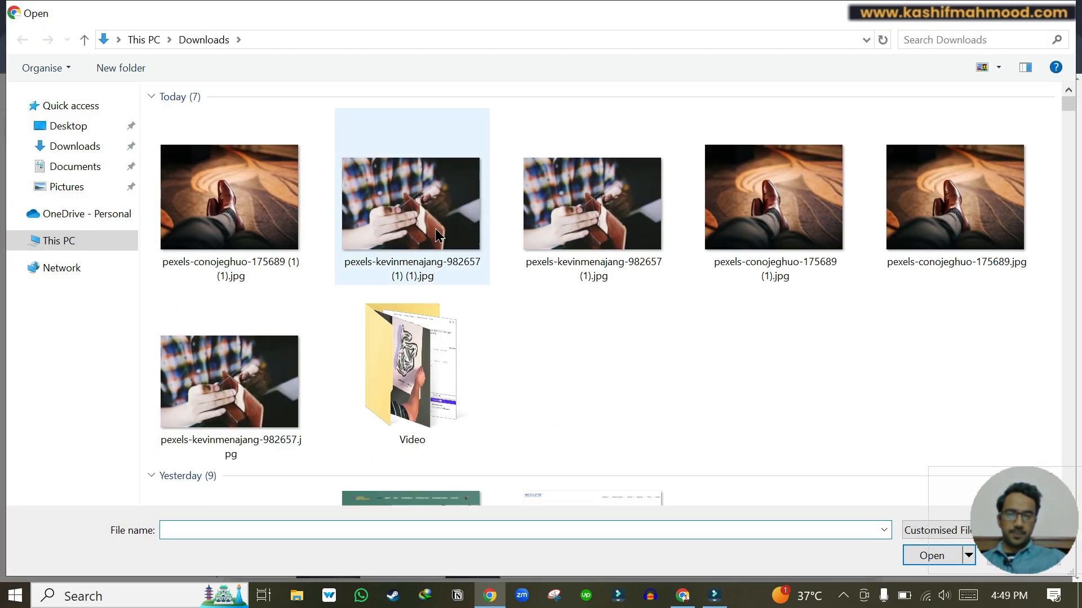
pyautogui.doubleClick(436, 234)
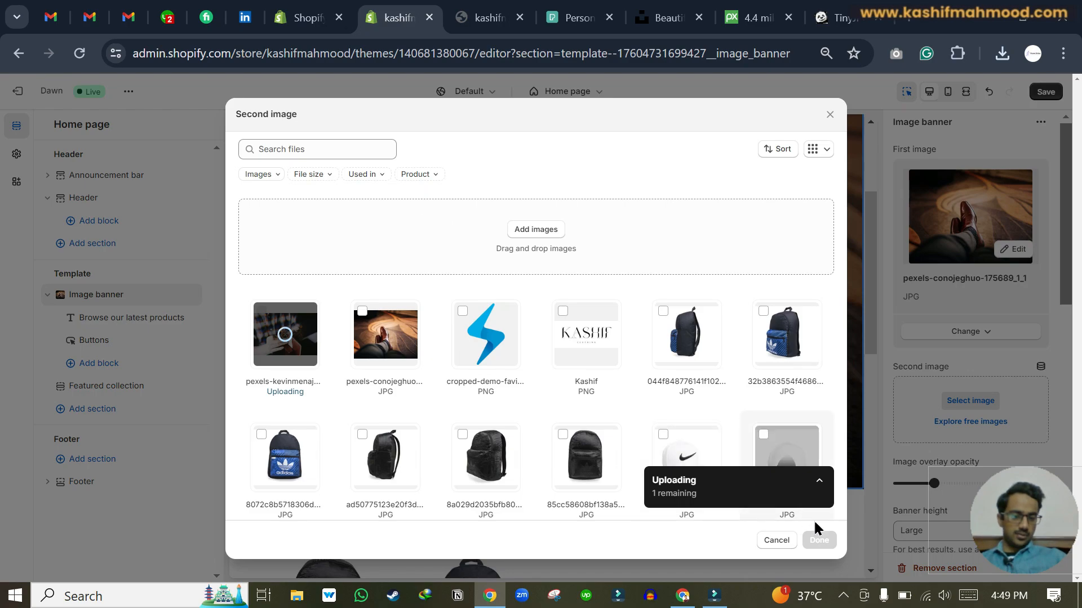
pyautogui.click(818, 539)
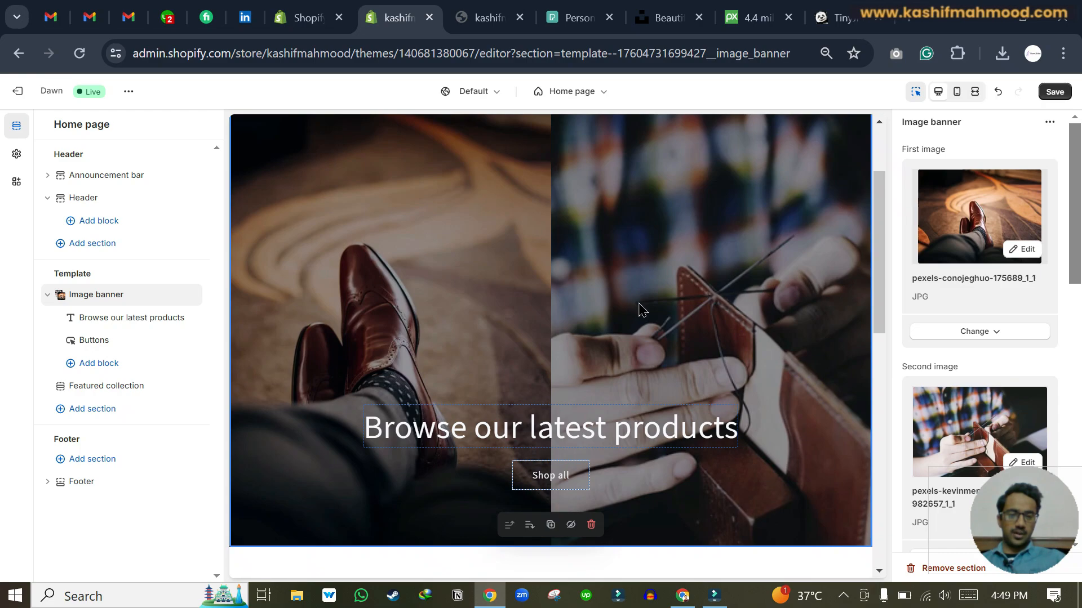
pyautogui.scroll(-2, 980, 414)
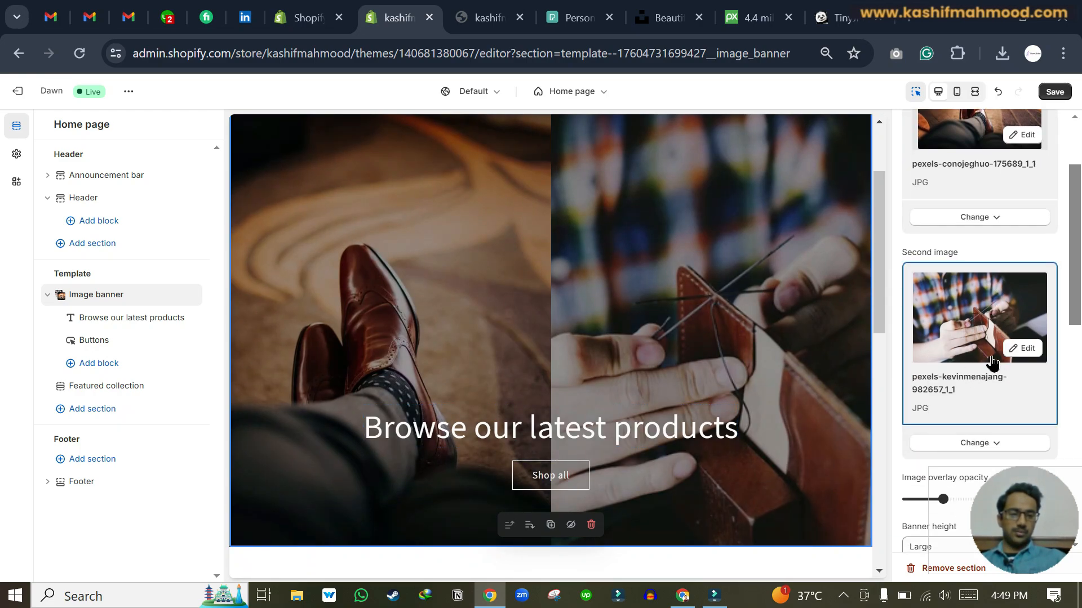
pyautogui.scroll(2, 969, 372)
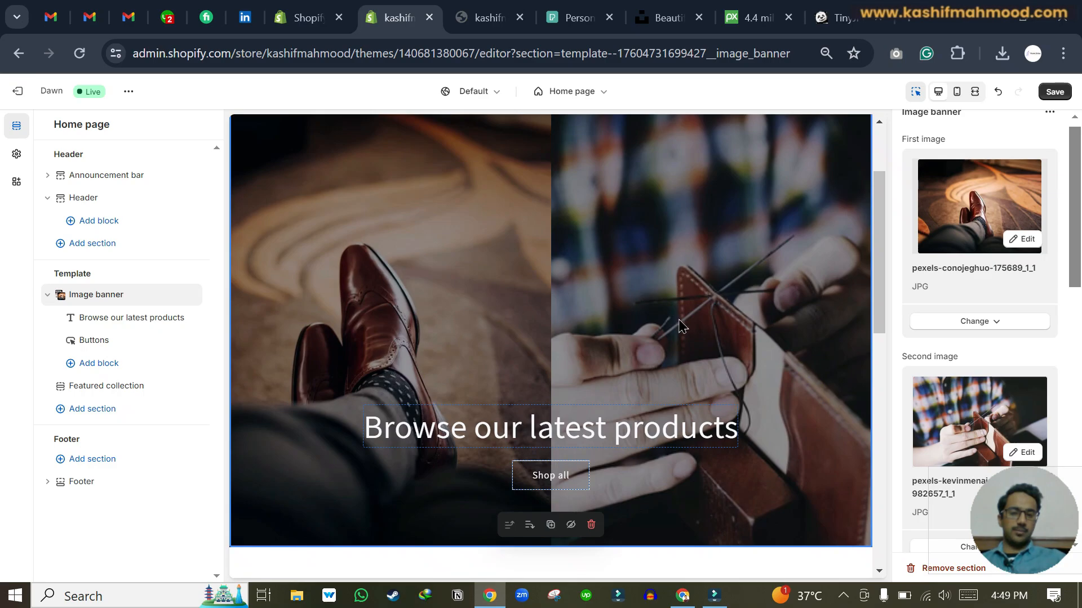
pyautogui.scroll(1, 995, 271)
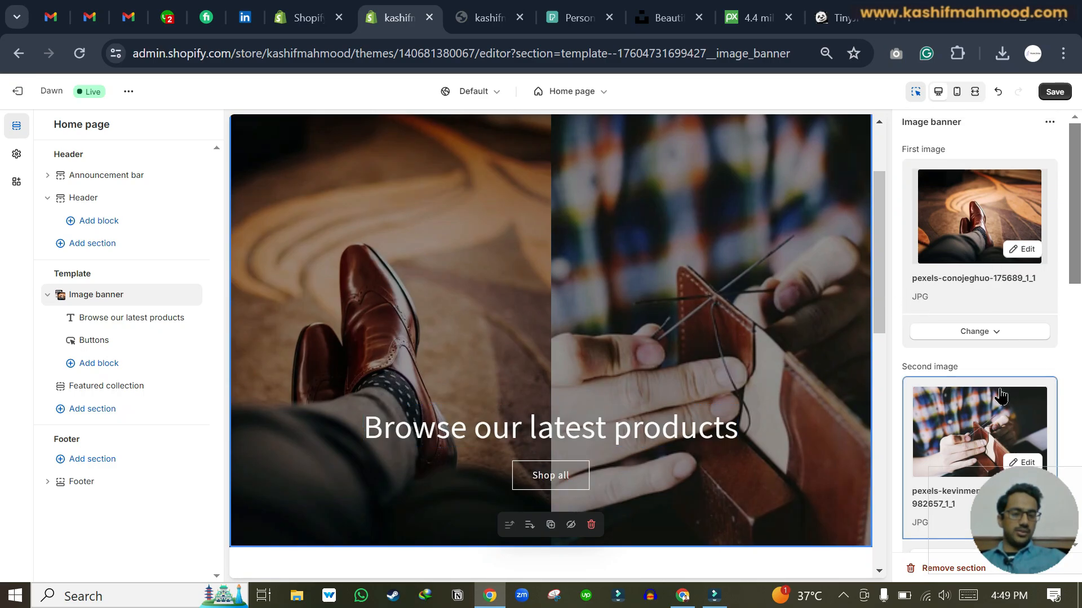
# Remove the second image from the image banner
pyautogui.scroll(-2, 1001, 396)
pyautogui.click(1025, 350)
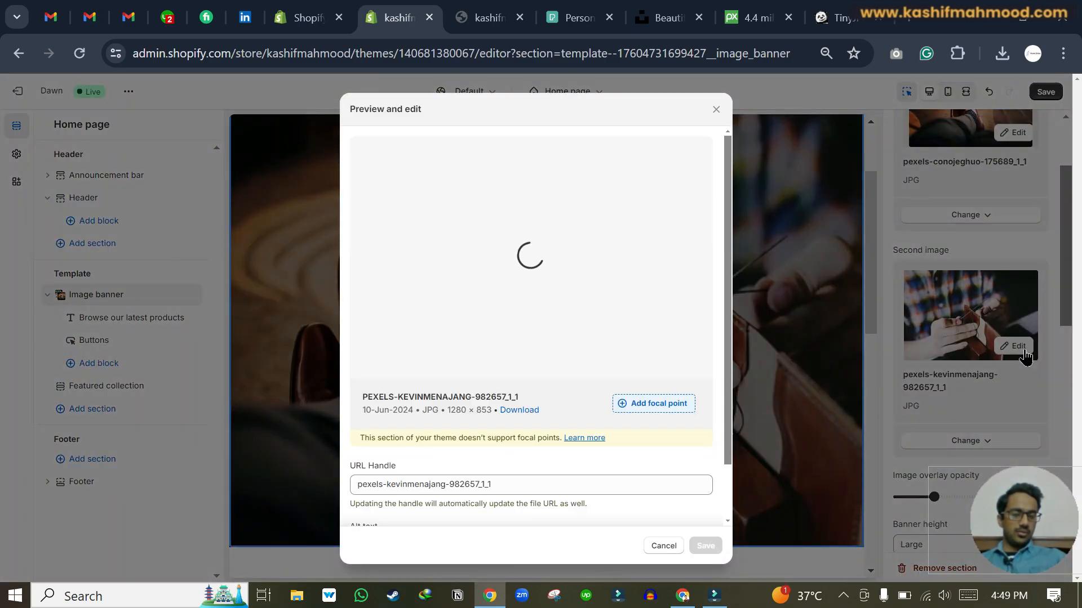
pyautogui.click(668, 548)
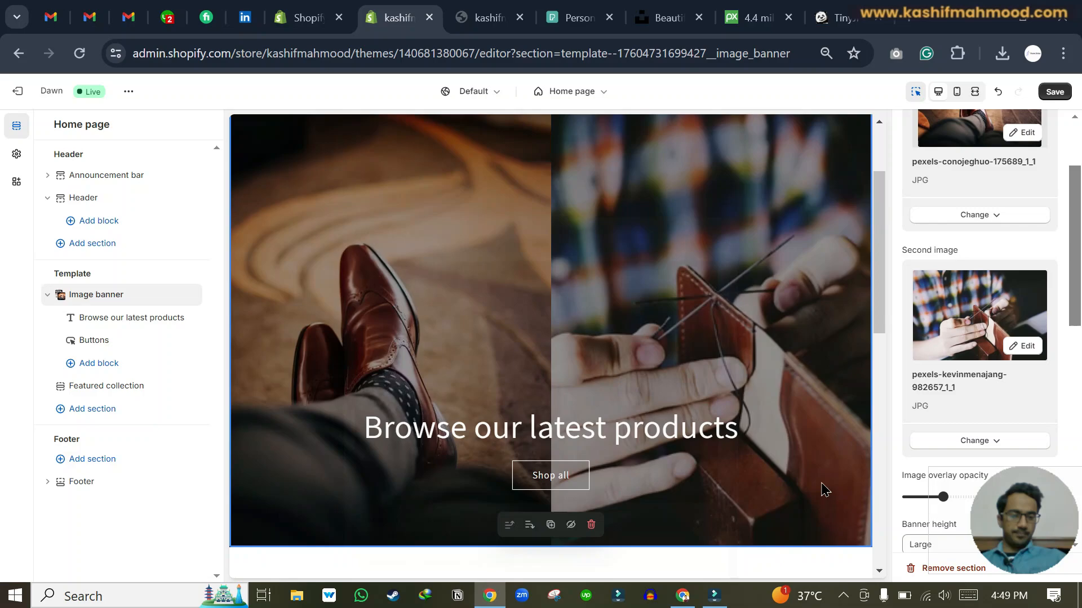
pyautogui.click(975, 442)
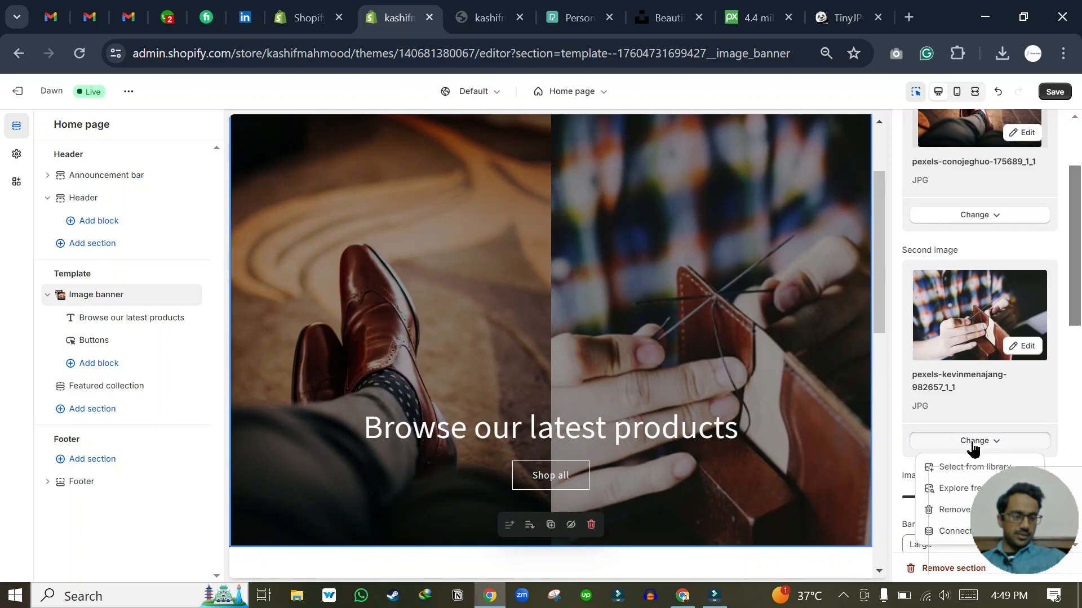
pyautogui.click(935, 509)
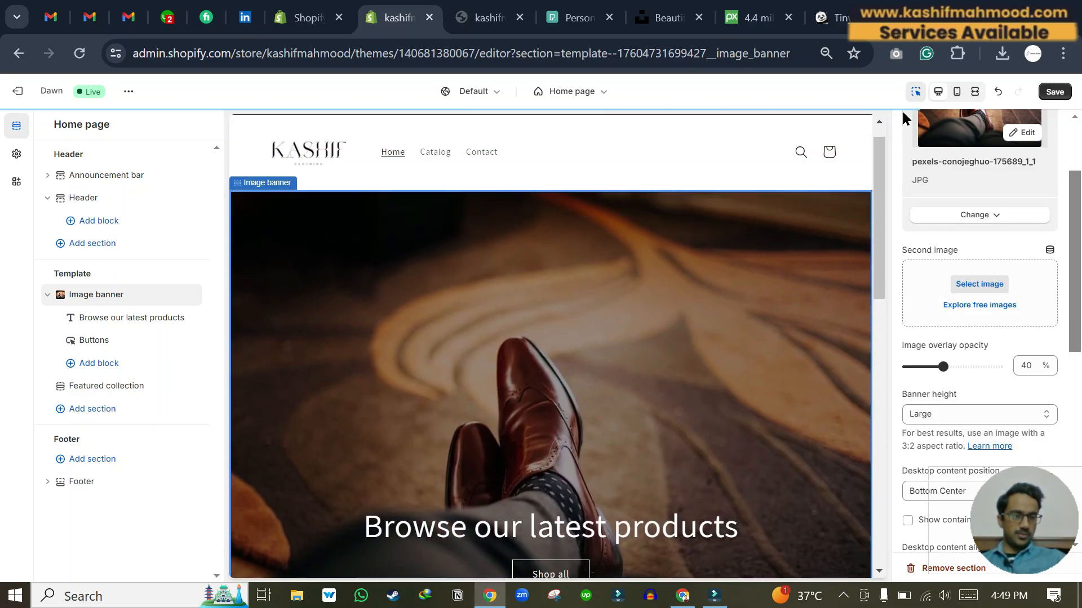
# Set the banner's image overlay opacity to 70% and check the text's readability in the preview
pyautogui.scroll(2, 912, 146)
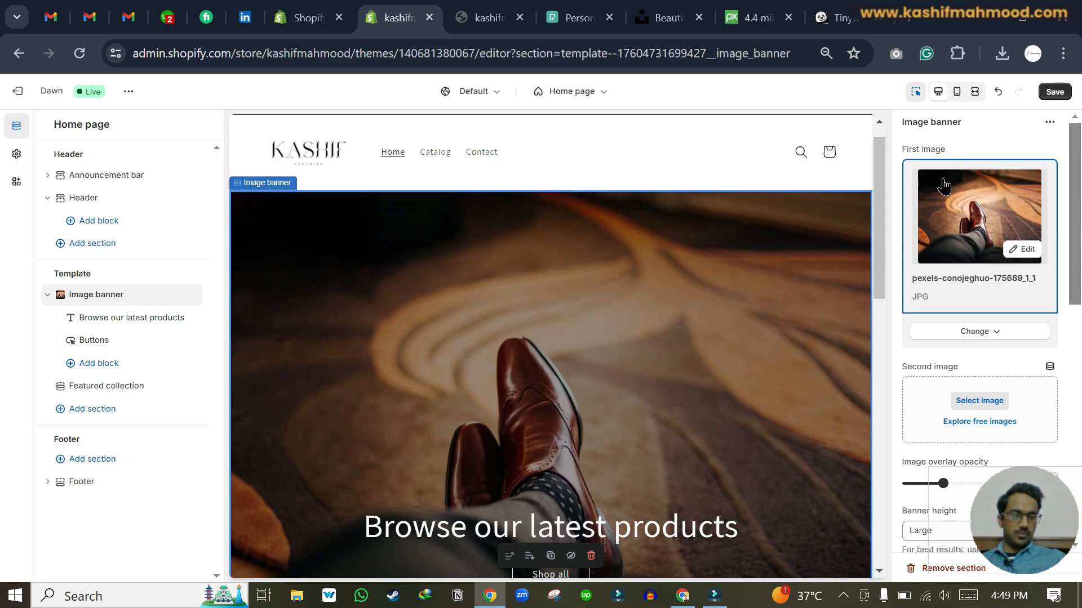
pyautogui.scroll(-3, 572, 357)
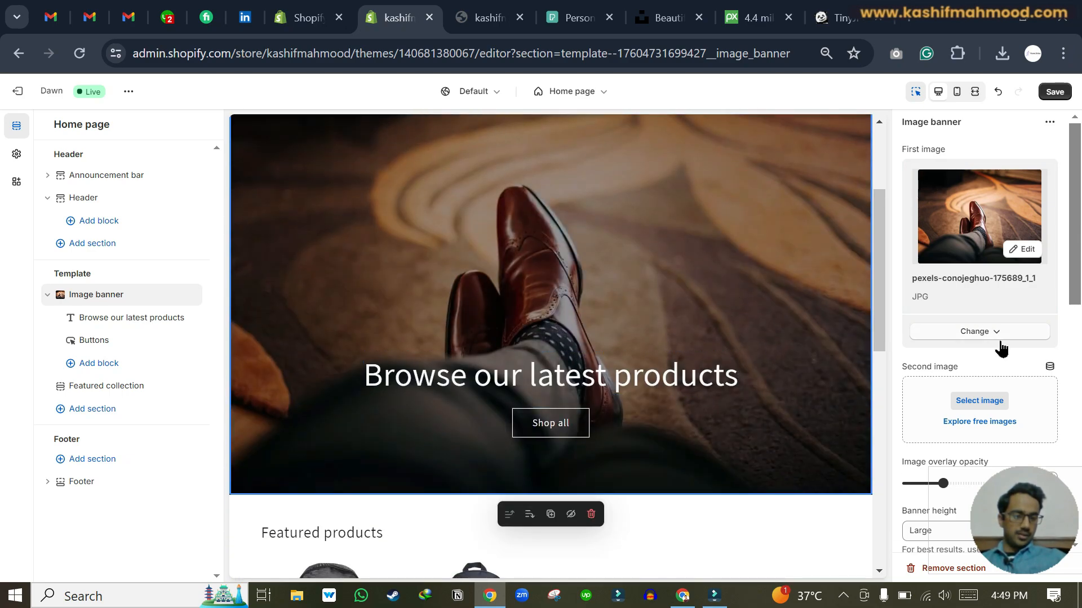
pyautogui.scroll(-3, 1001, 350)
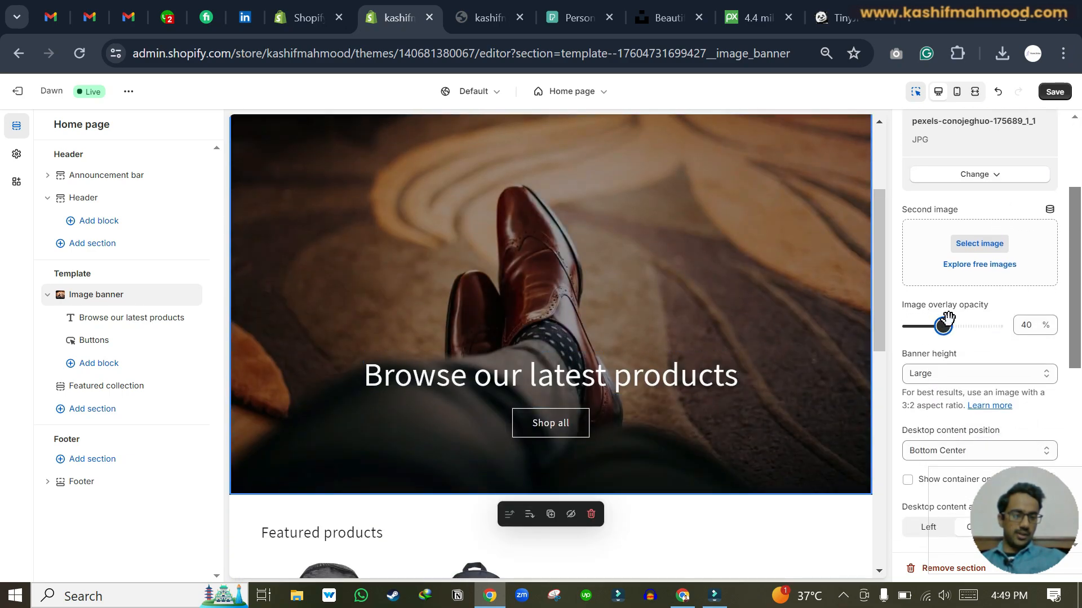
pyautogui.moveTo(948, 318); pyautogui.dragTo(970, 322)
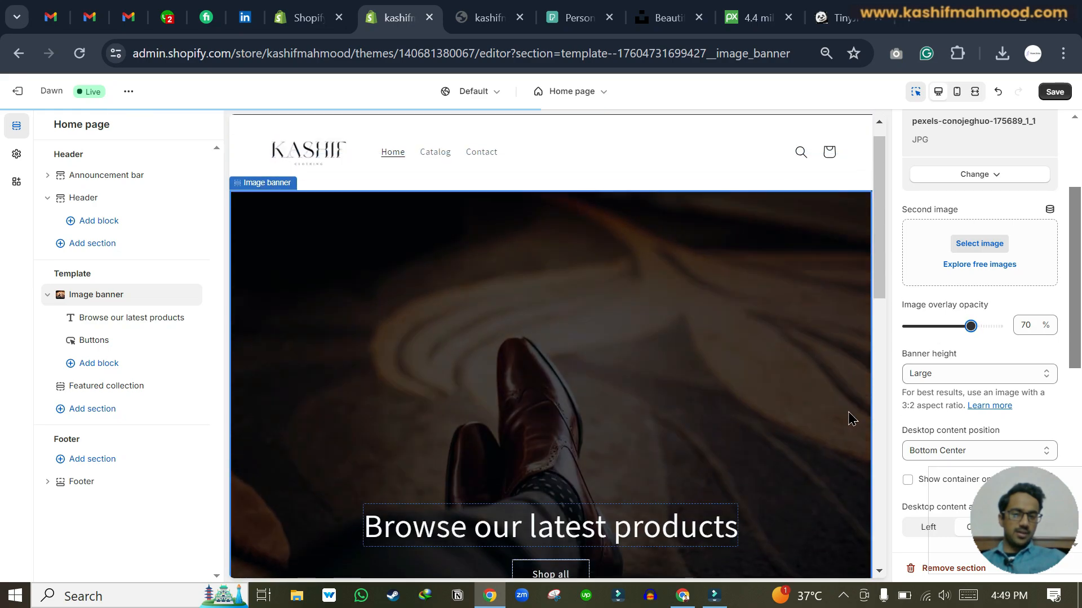
pyautogui.scroll(-3, 669, 410)
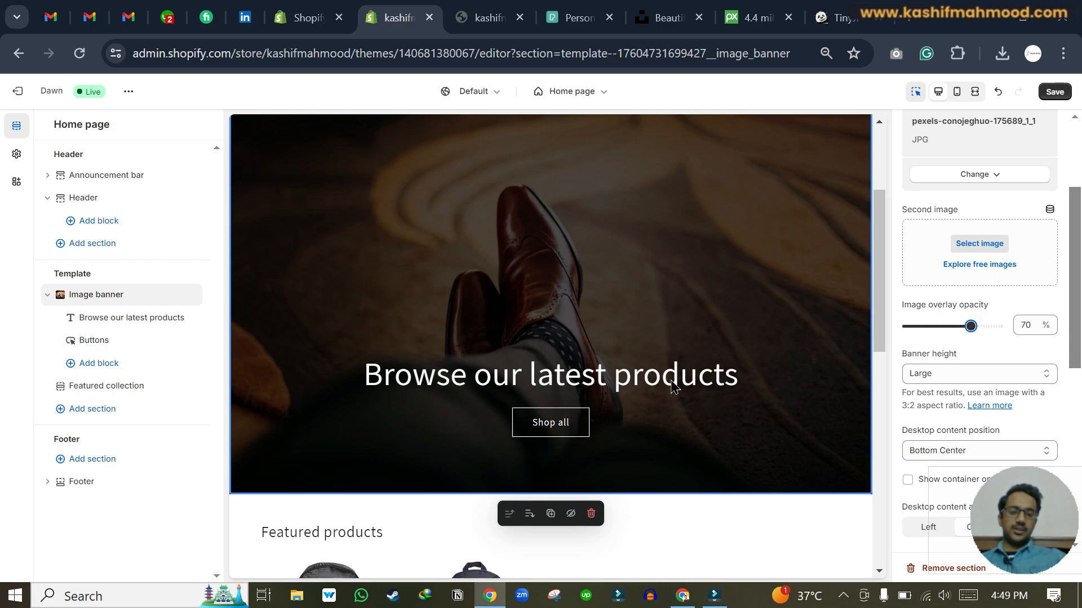
pyautogui.moveTo(965, 327)
pyautogui.mouseDown()
pyautogui.moveTo(942, 330)
pyautogui.moveTo(970, 327)
pyautogui.mouseUp()
pyautogui.scroll(-2, 513, 361)
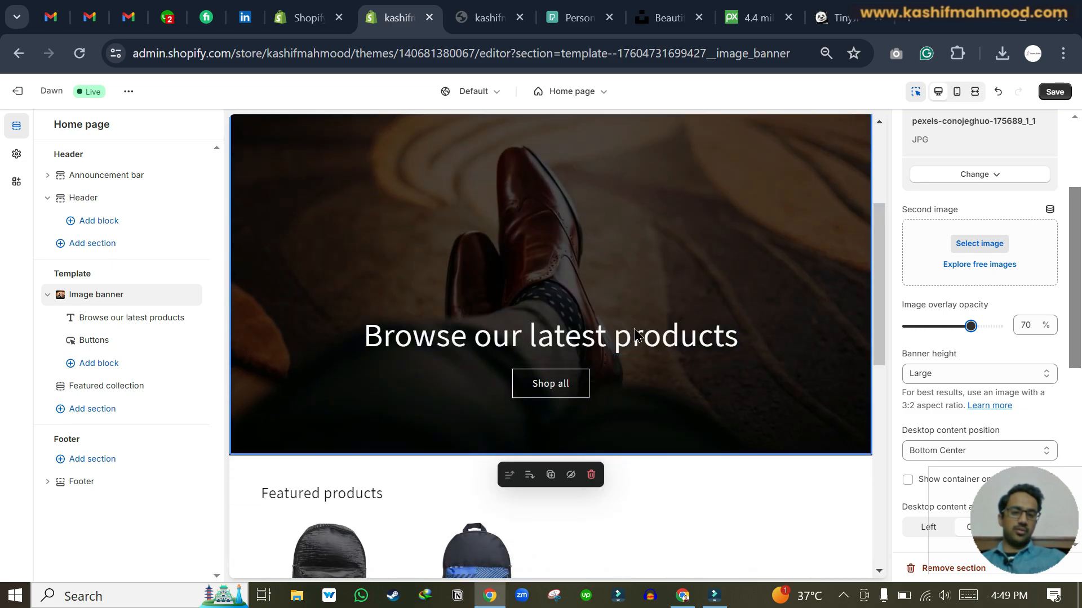
# Set the banner's image overlay opacity to 40% and its banner height to Medium
pyautogui.scroll(2, 693, 256)
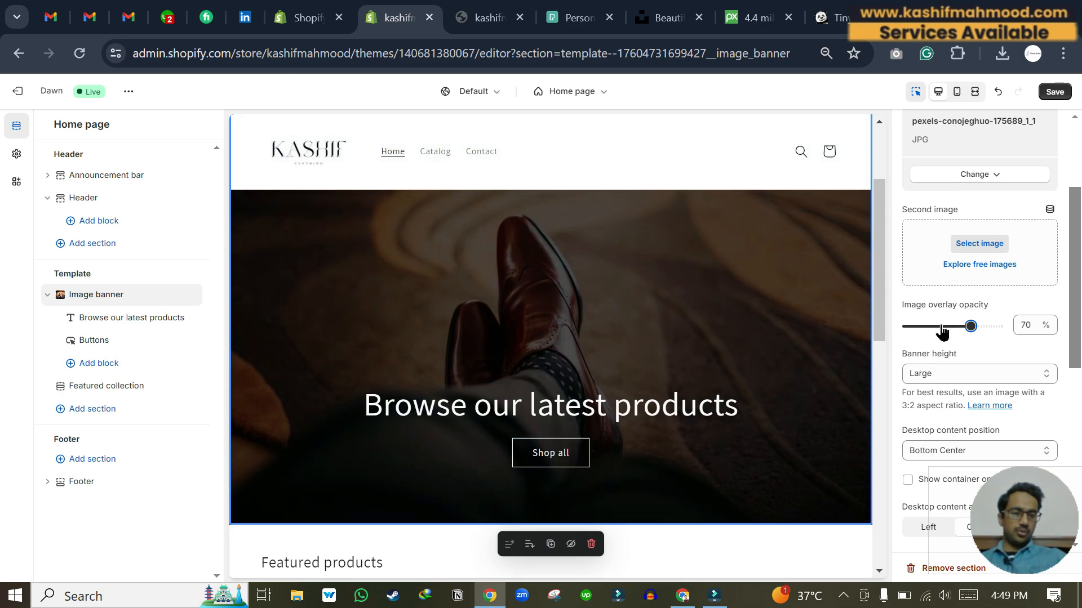
pyautogui.moveTo(971, 326); pyautogui.dragTo(943, 326)
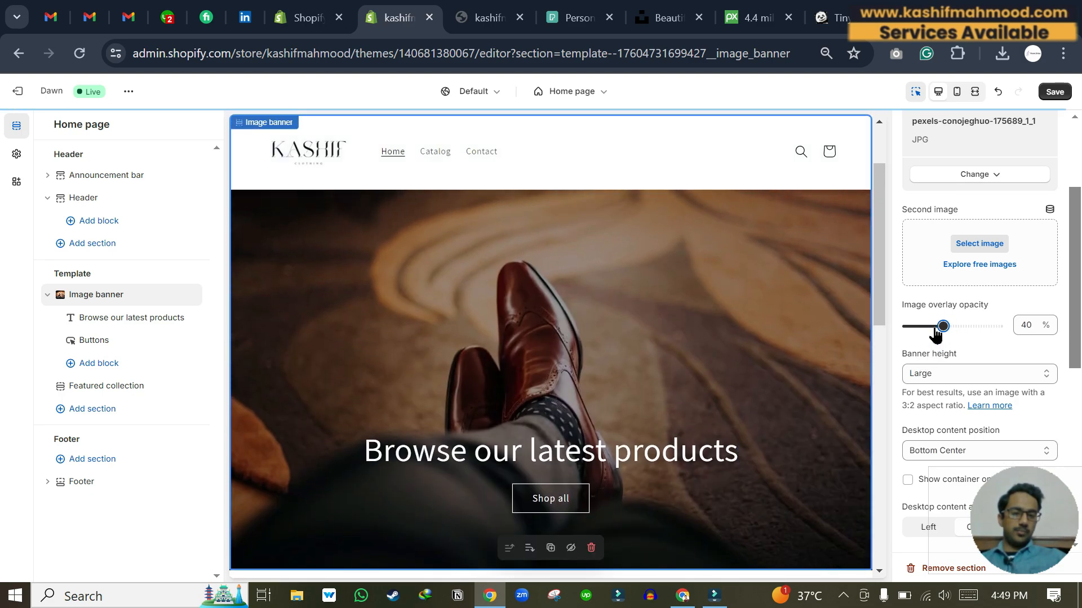
pyautogui.scroll(-3, 984, 340)
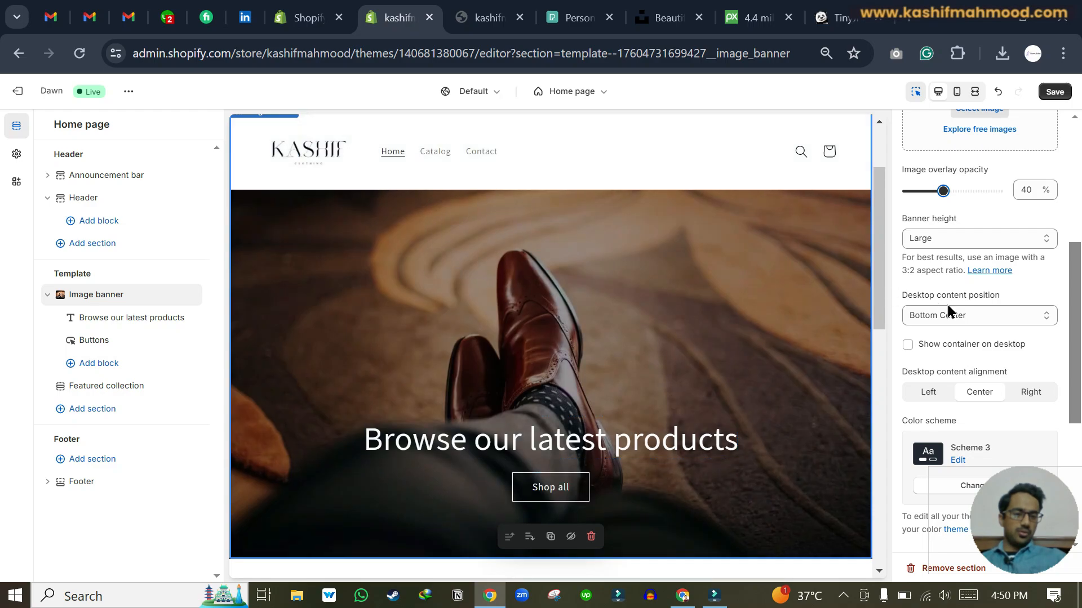
pyautogui.click(934, 236)
pyautogui.click(933, 276)
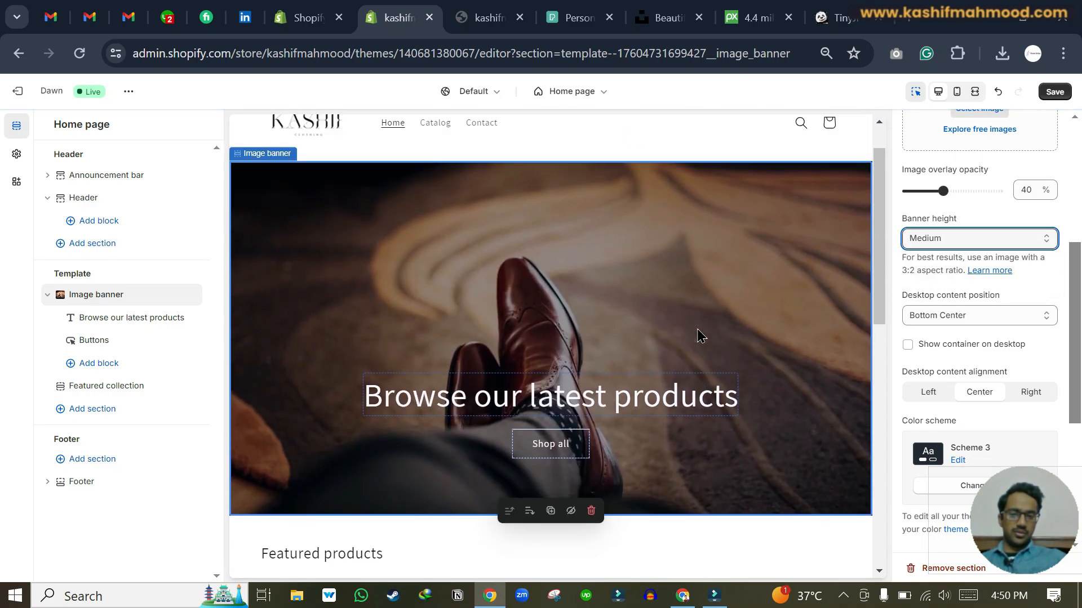
# Try the Middle Center and Top Center desktop content positions for the banner, and set it back to Bottom Center
pyautogui.scroll(-1, 959, 360)
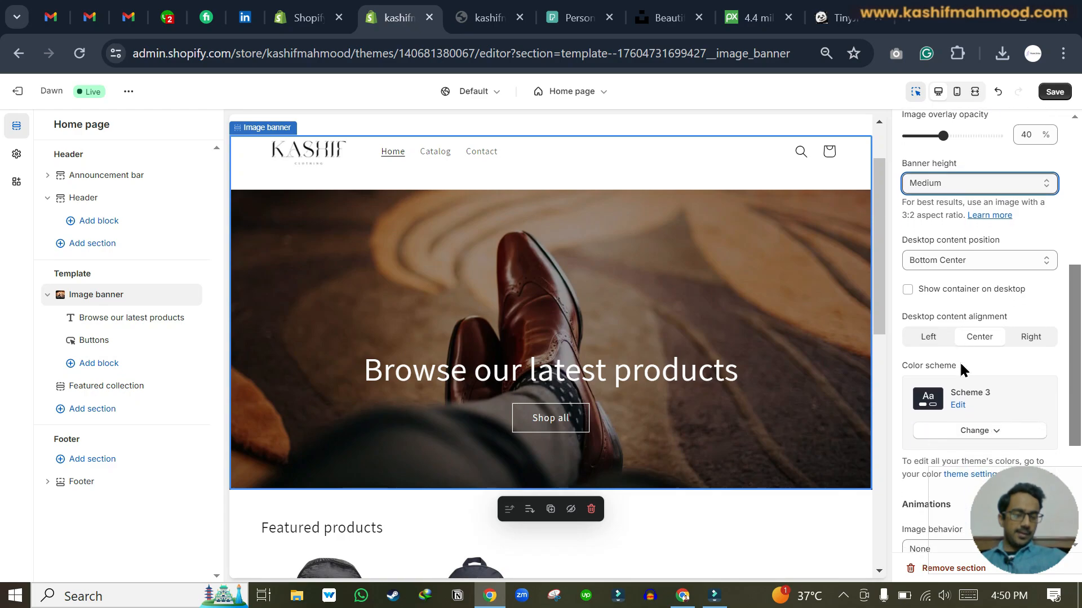
pyautogui.click(944, 262)
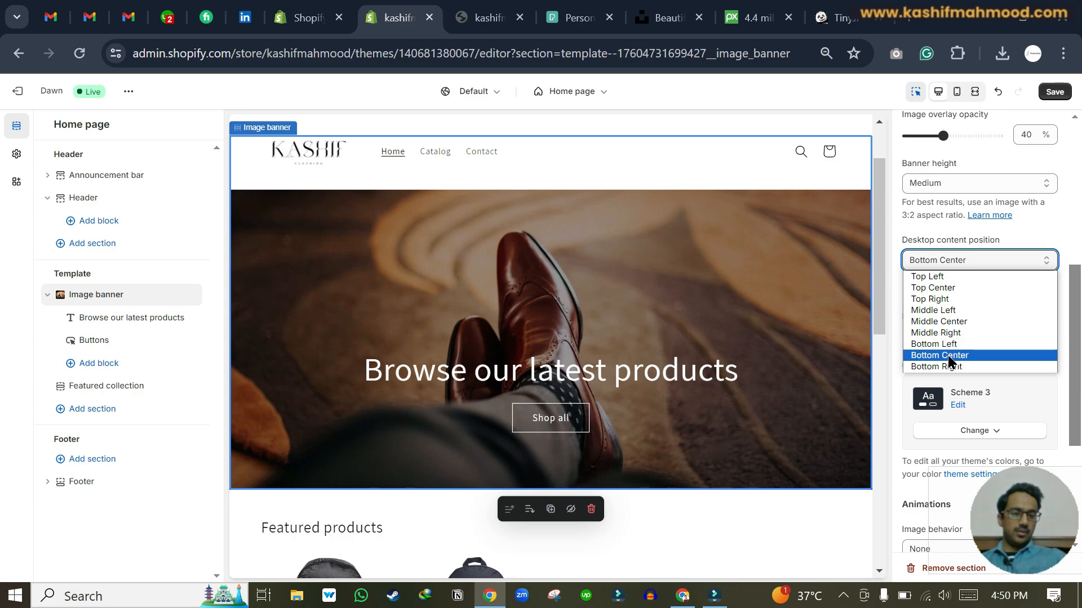
pyautogui.click(949, 322)
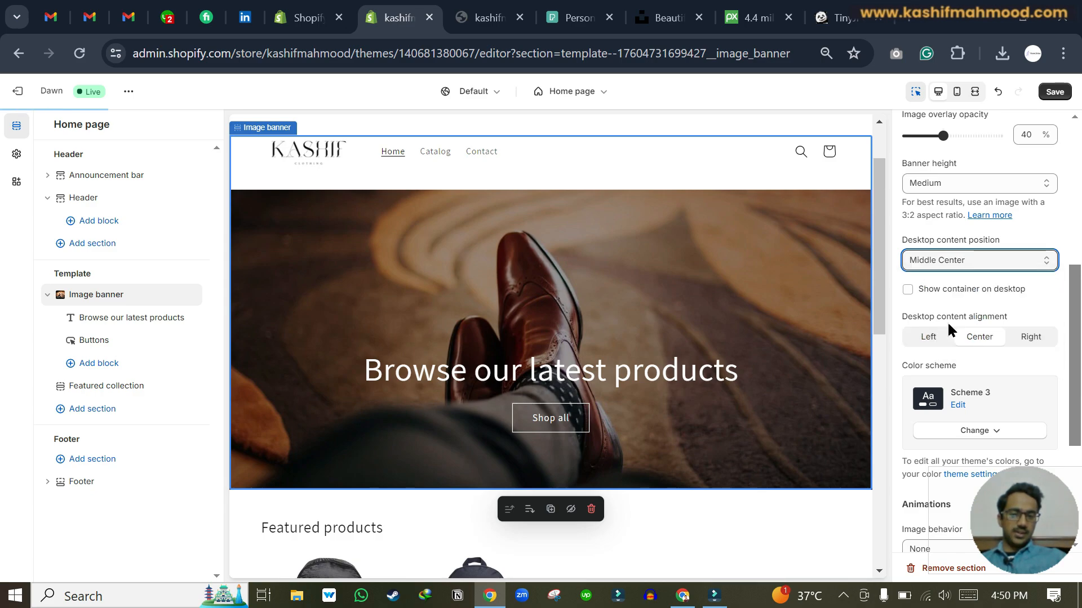
pyautogui.click(952, 262)
pyautogui.click(954, 290)
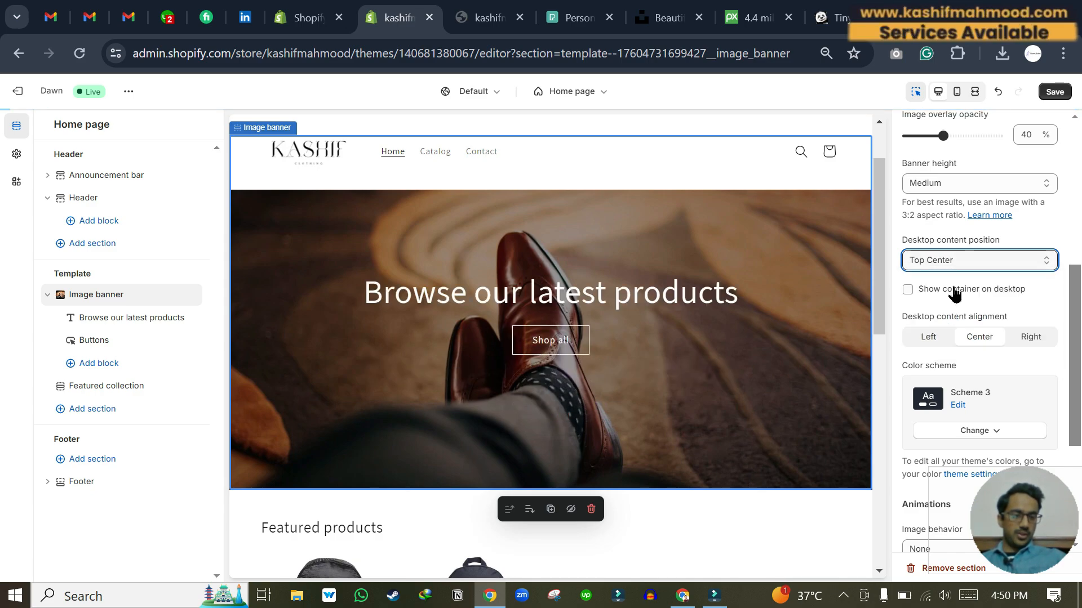
pyautogui.click(941, 262)
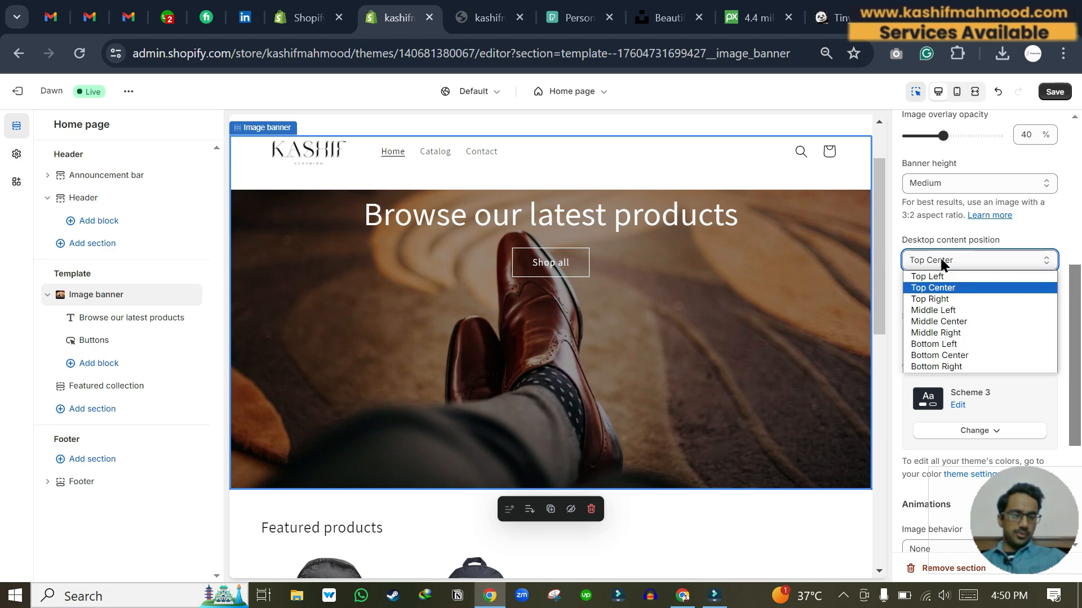
pyautogui.click(939, 355)
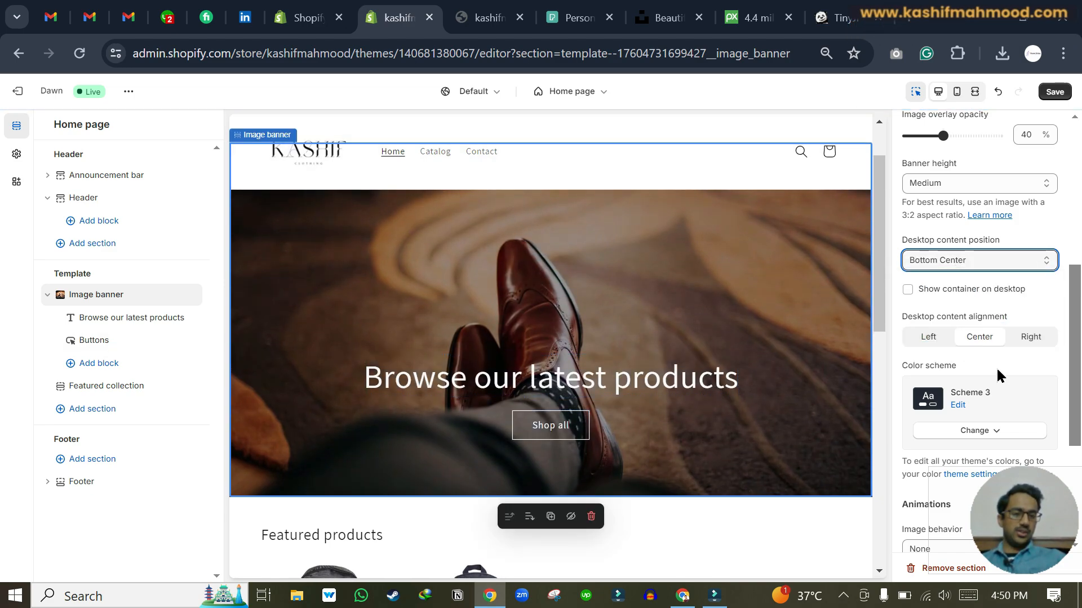
# Try Left as the banner's desktop content alignment and return it to Center
pyautogui.scroll(-3, 967, 254)
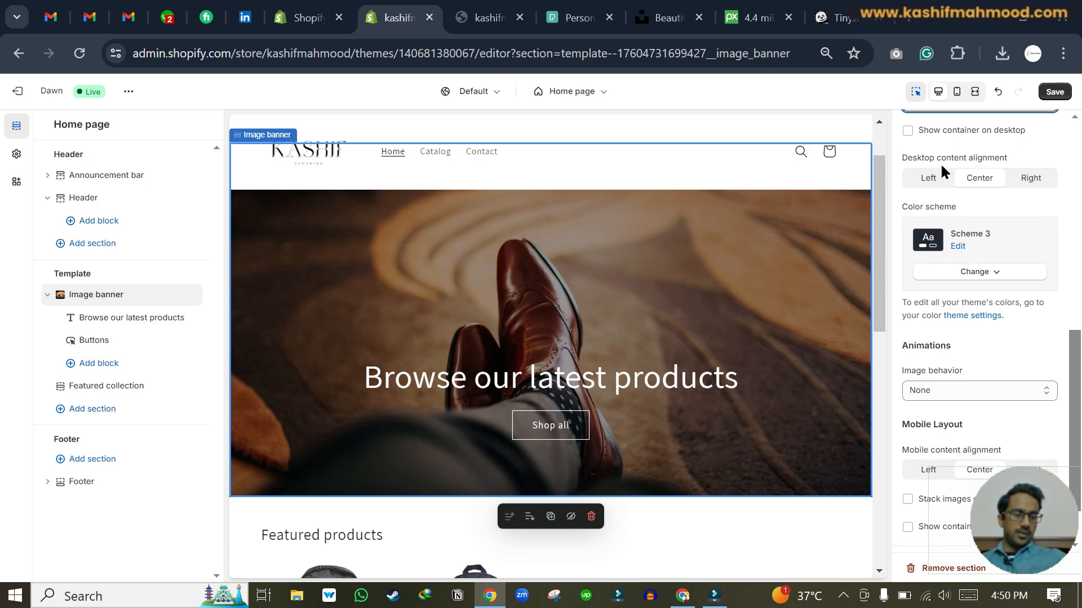
pyautogui.click(928, 179)
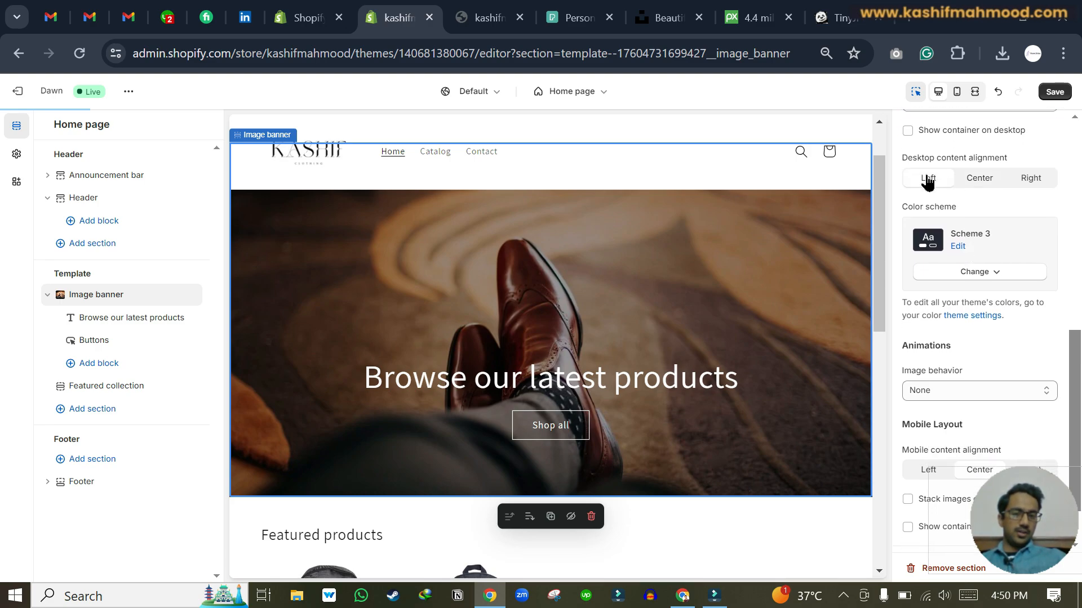
pyautogui.click(997, 179)
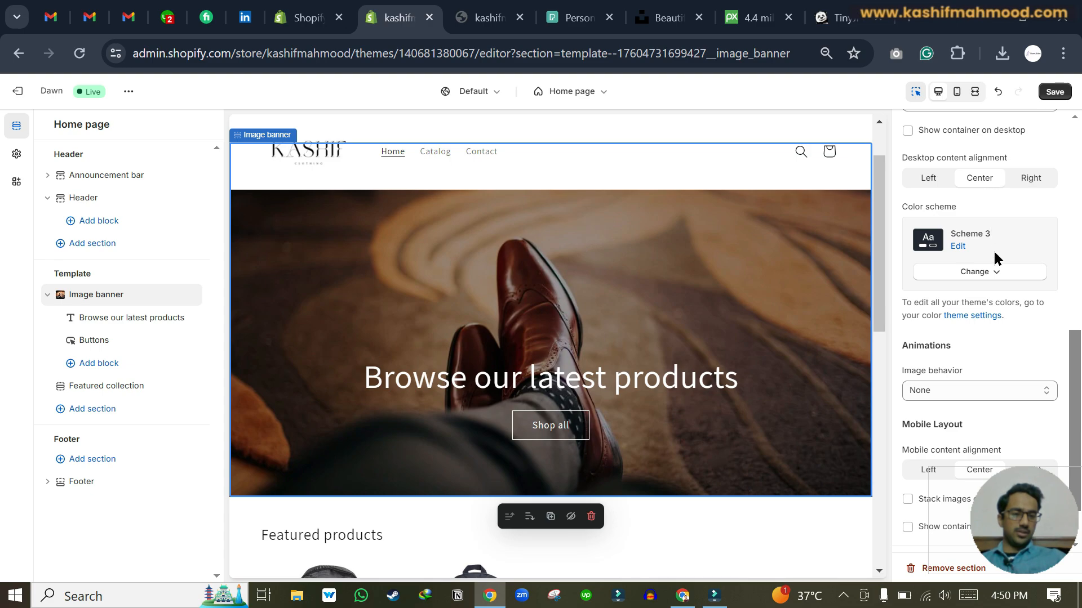
# Try color schemes Scheme 4 and Scheme 5 on the image banner, checking each in the preview
pyautogui.scroll(-1, 994, 255)
pyautogui.click(973, 226)
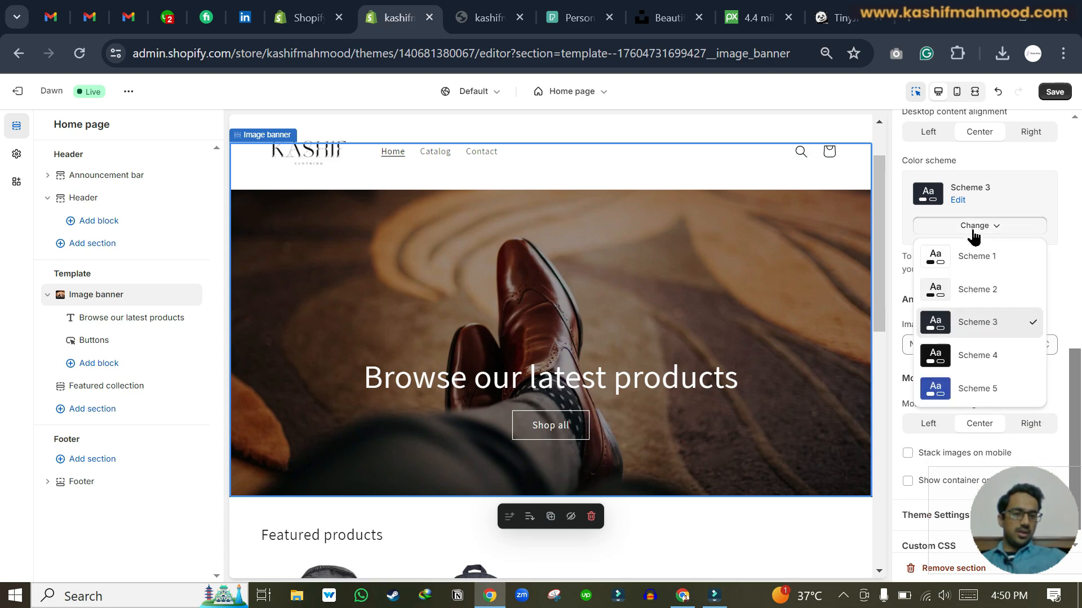
pyautogui.click(972, 353)
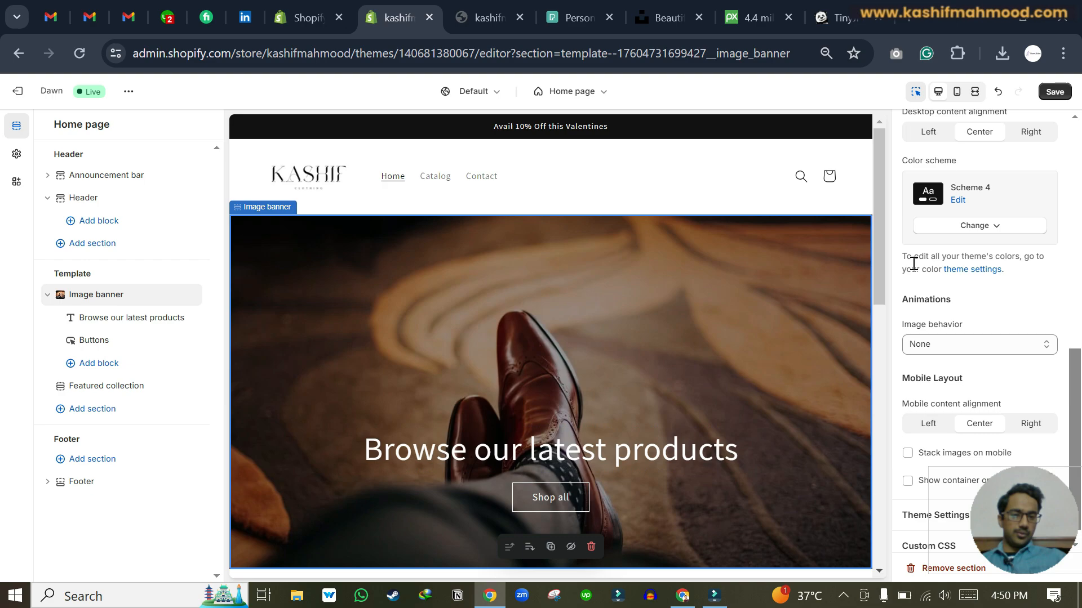
pyautogui.click(966, 226)
pyautogui.scroll(-1, 552, 405)
pyautogui.scroll(-2, 552, 405)
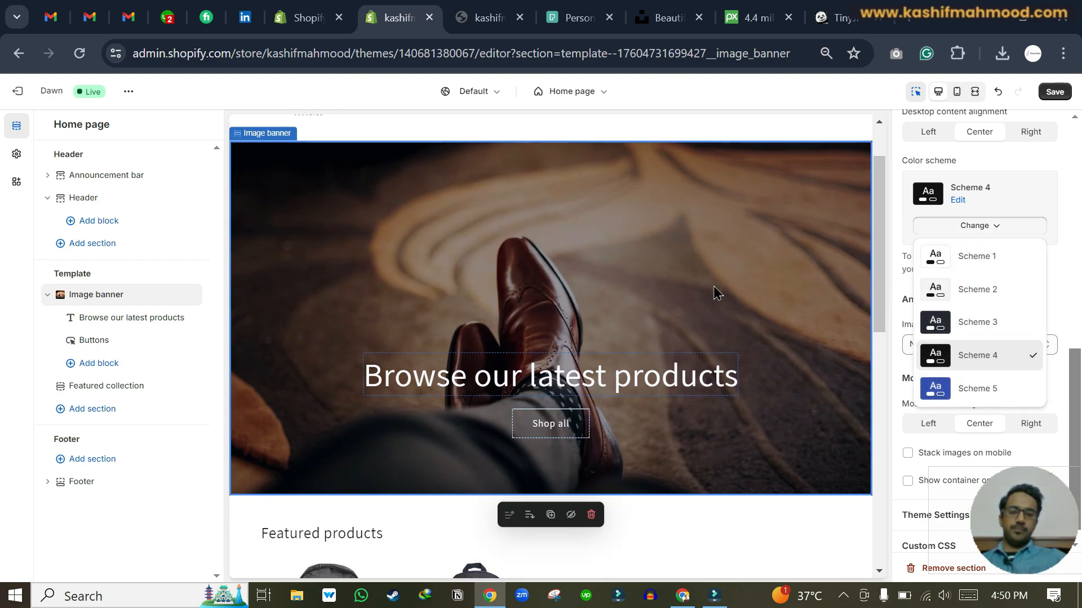
pyautogui.click(953, 388)
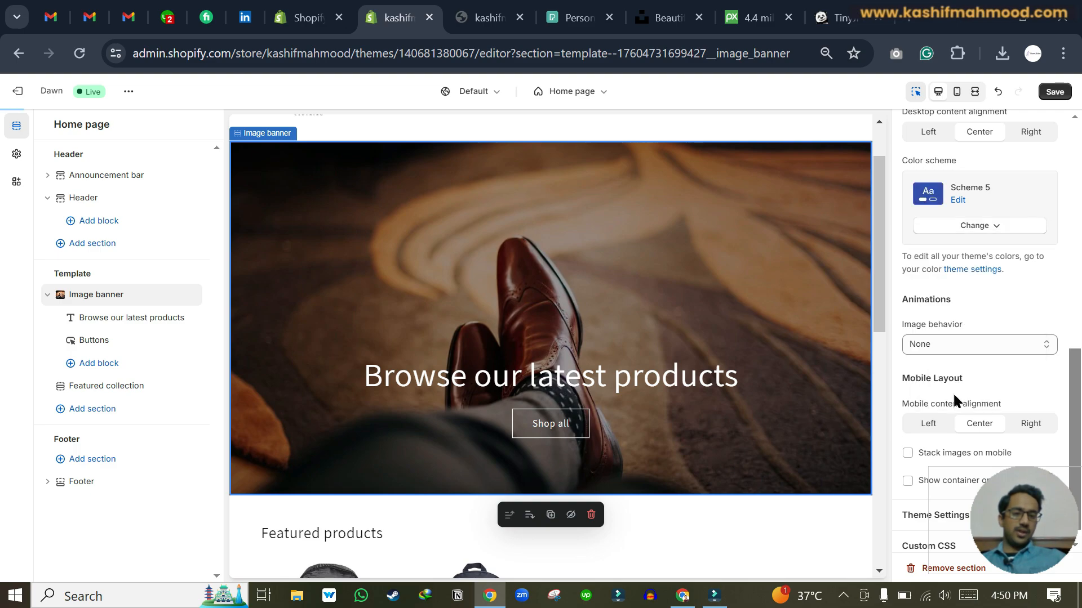
pyautogui.scroll(-2, 759, 393)
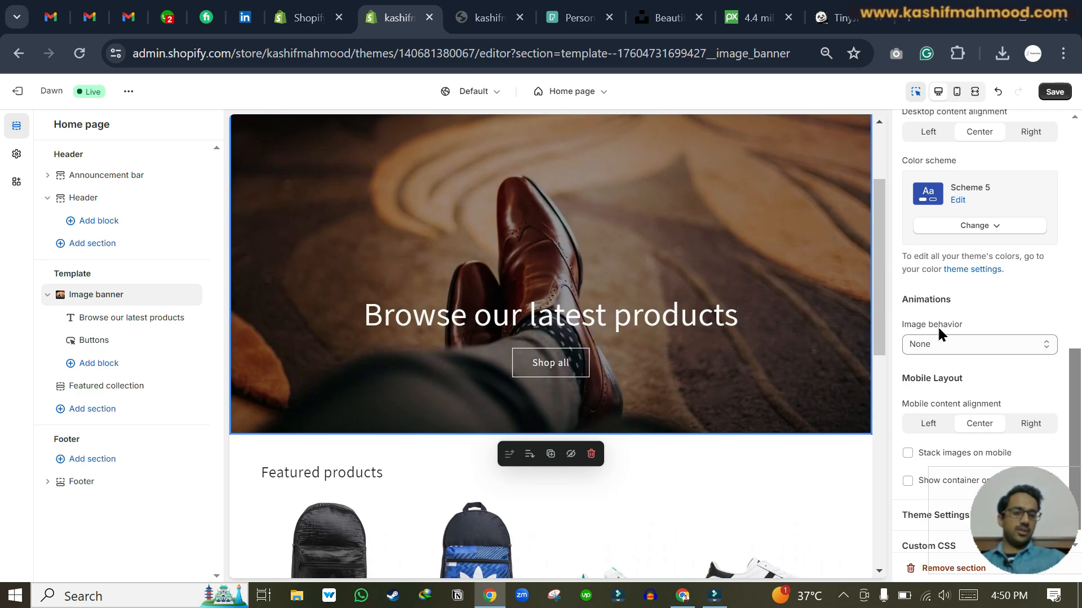
# Try Scheme 1 on the image banner, and set its color scheme back to Scheme 3
pyautogui.click(961, 227)
pyautogui.click(961, 258)
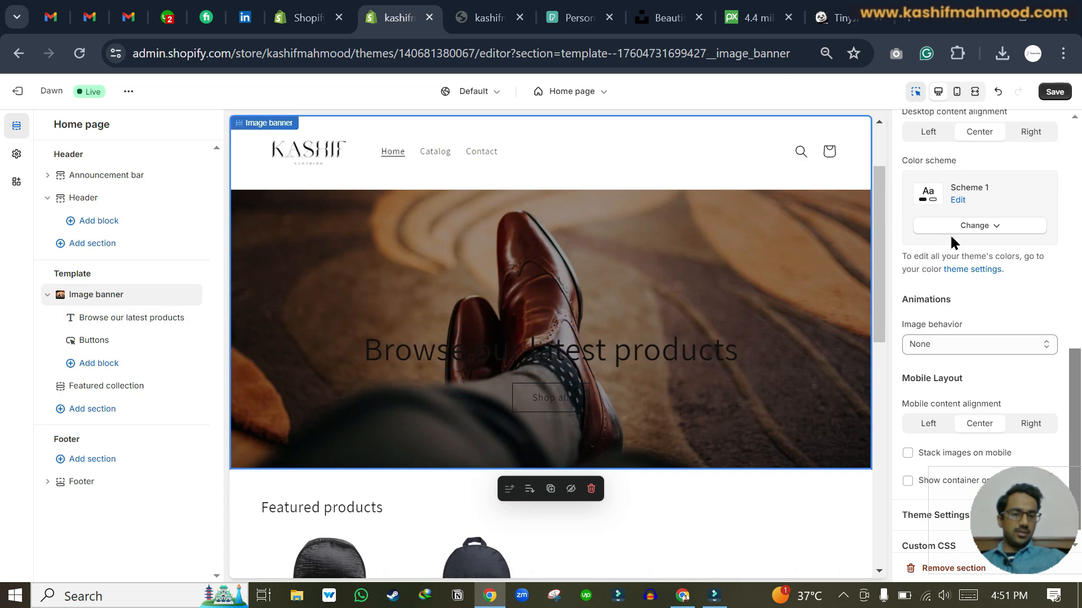
pyautogui.click(964, 227)
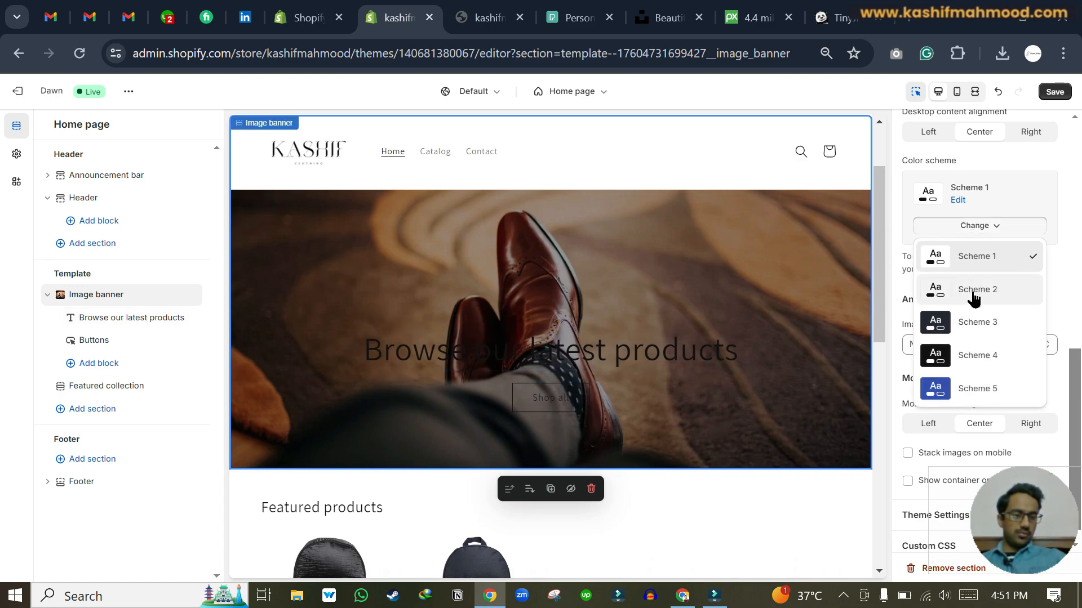
pyautogui.click(978, 322)
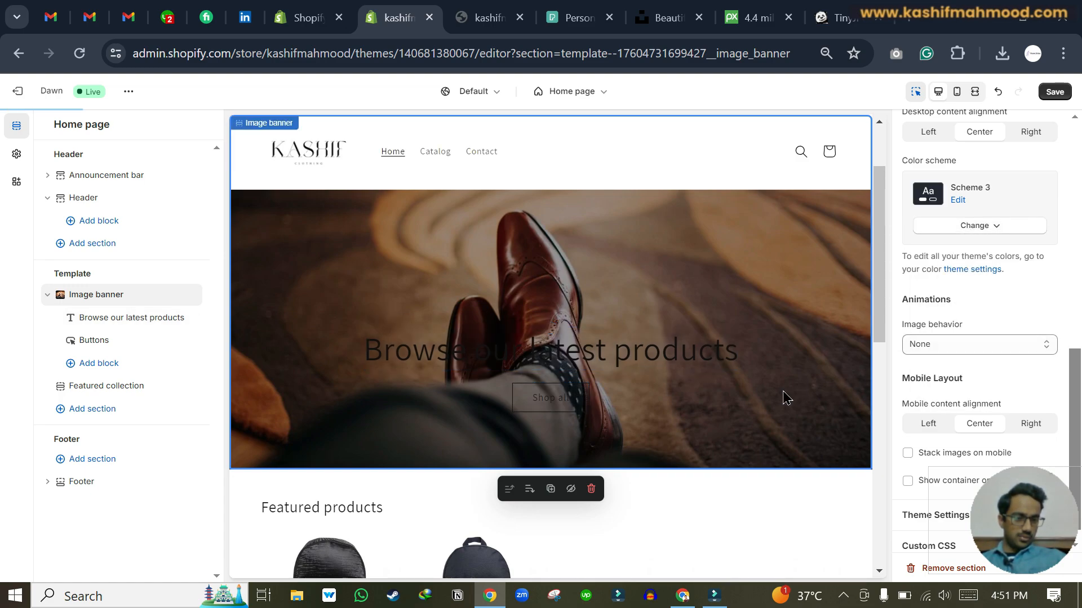
pyautogui.scroll(-2, 780, 399)
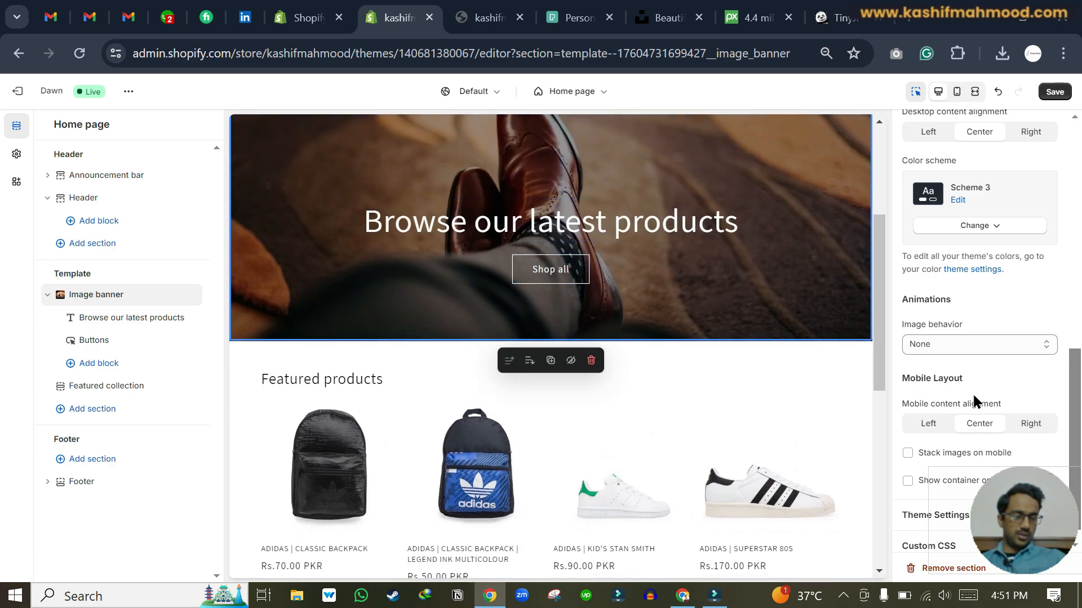
# Try the Ambient movement image behavior on the banner
pyautogui.scroll(-1, 973, 399)
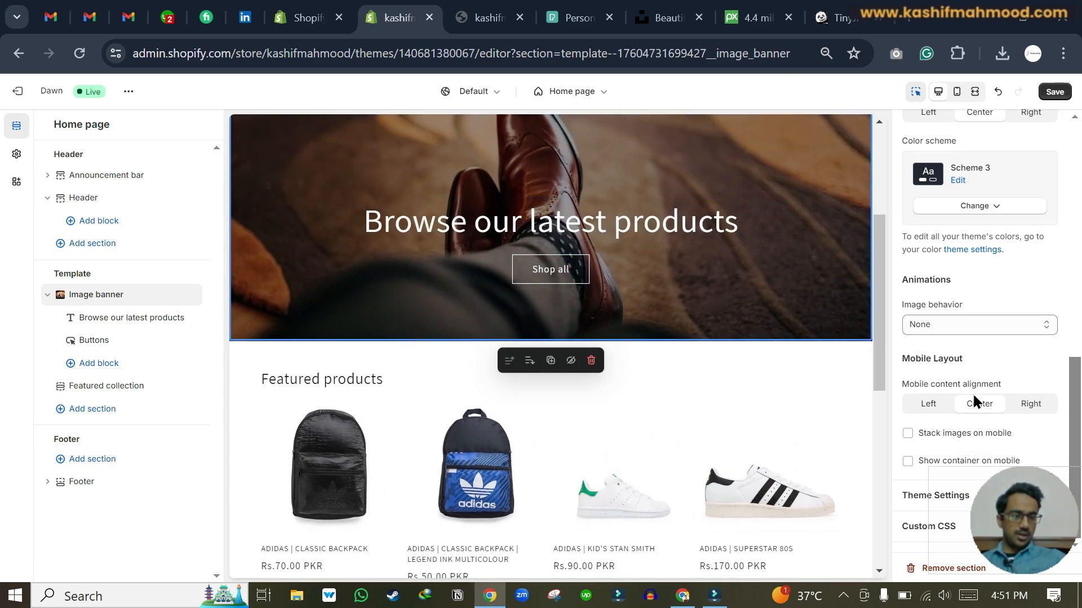
pyautogui.click(961, 325)
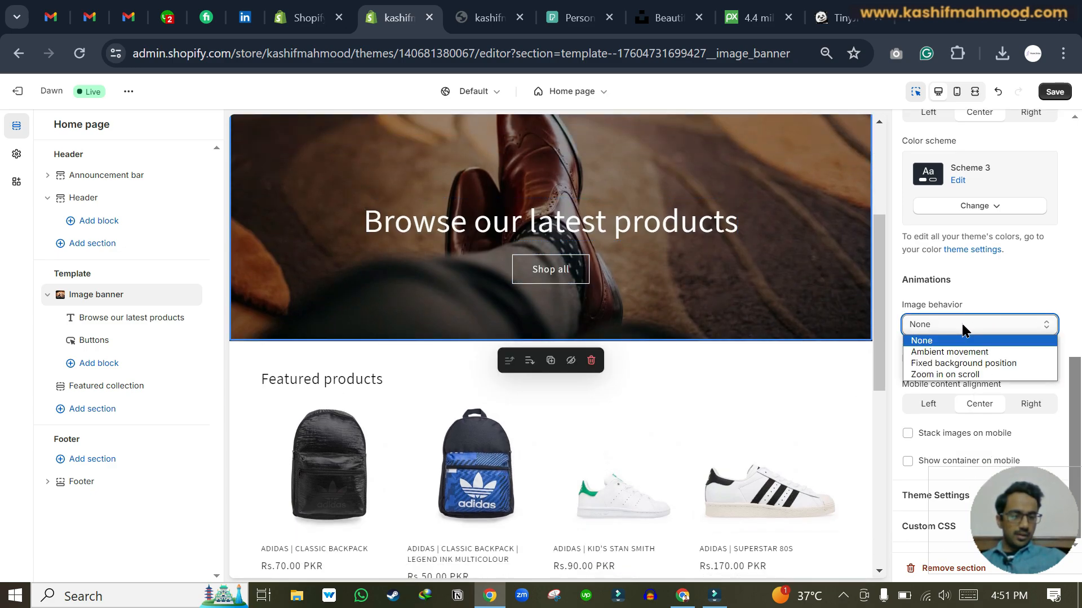
pyautogui.click(940, 353)
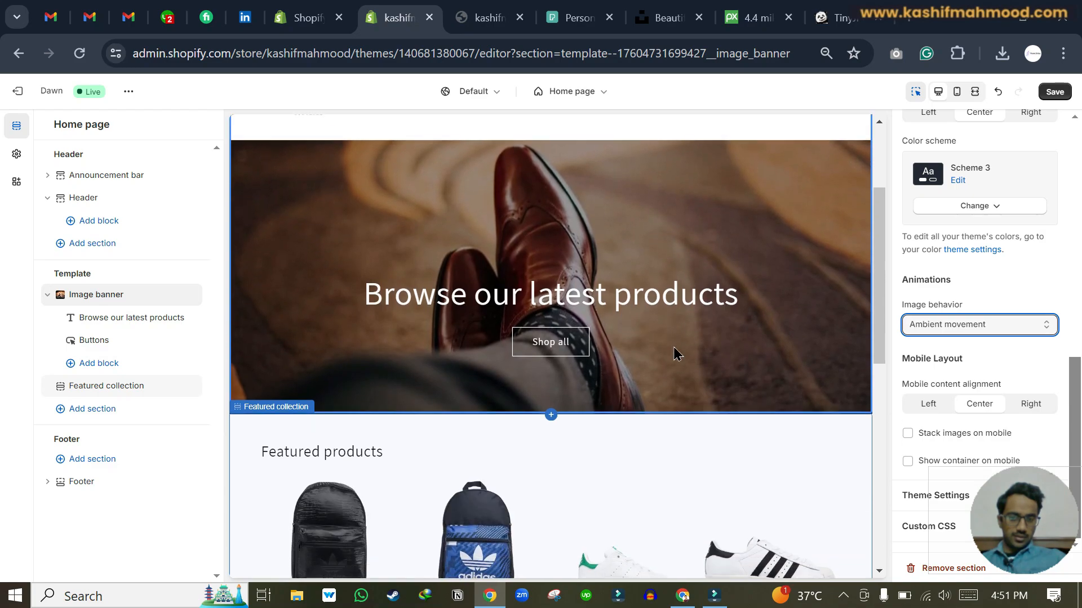
# Set the banner's image behavior to Fixed background position and check the scrolling effect in the preview
pyautogui.click(959, 319)
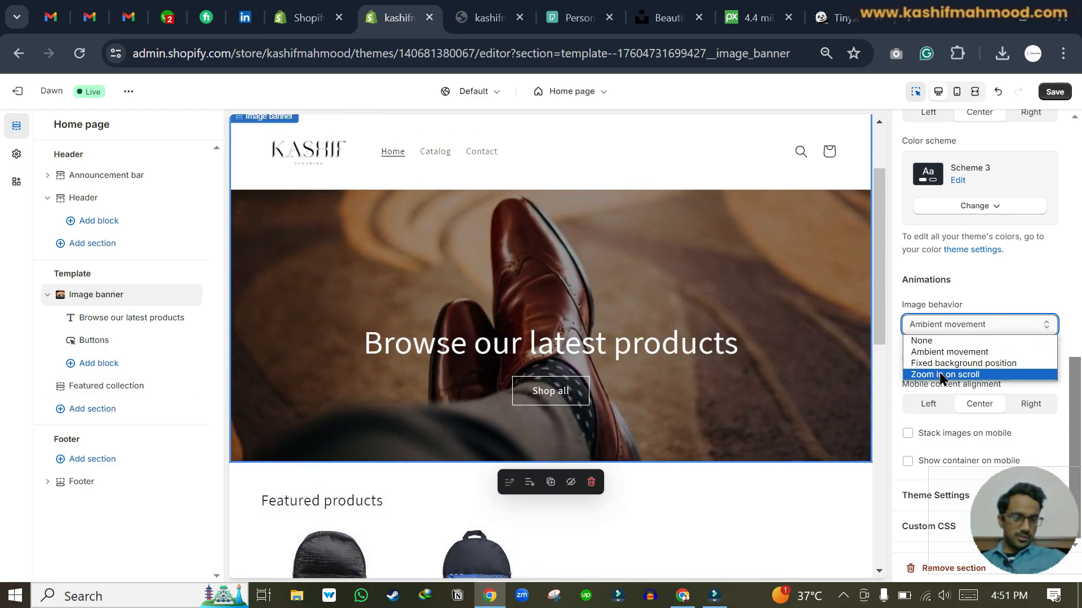
pyautogui.click(946, 362)
pyautogui.scroll(-3, 644, 435)
pyautogui.scroll(3, 603, 454)
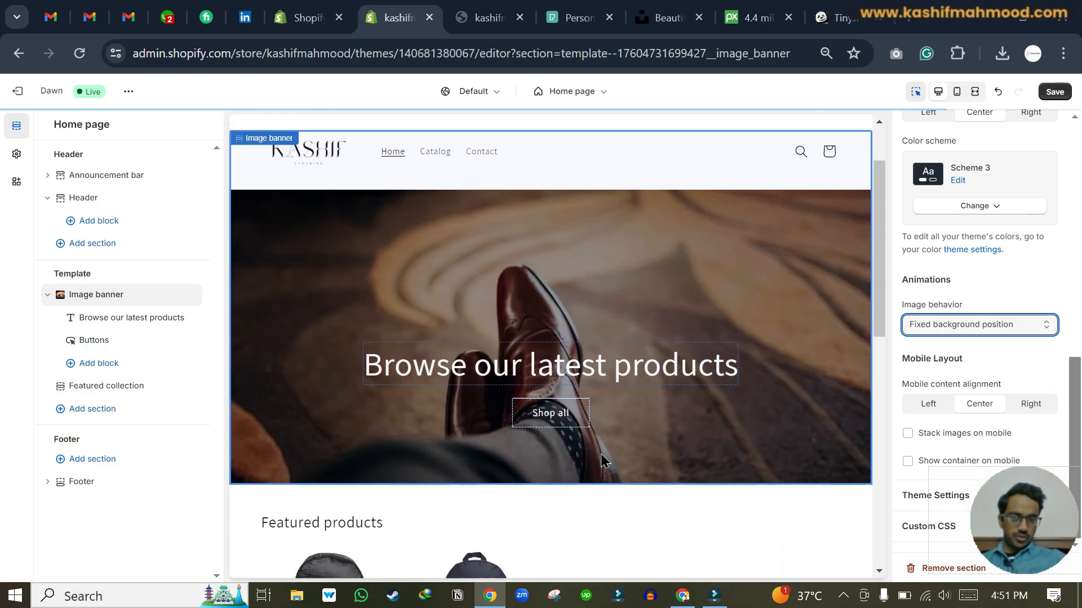
pyautogui.scroll(-3, 601, 455)
pyautogui.scroll(-2, 600, 452)
pyautogui.scroll(4, 600, 452)
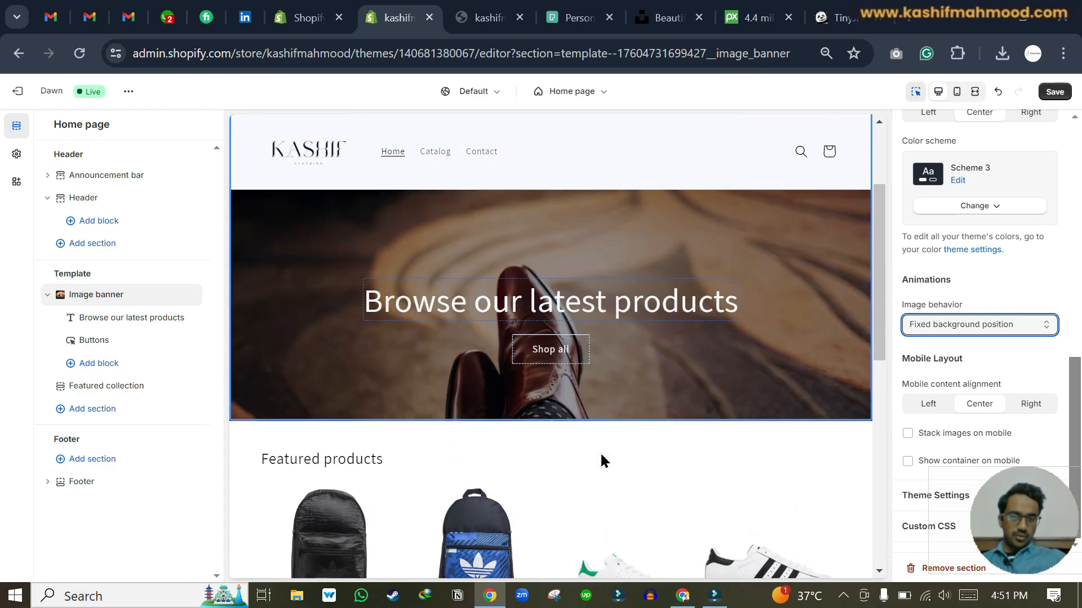
pyautogui.scroll(-2, 600, 451)
# Undo the accidental removal of the image banner section and check the restored banner in the preview
pyautogui.click(592, 452)
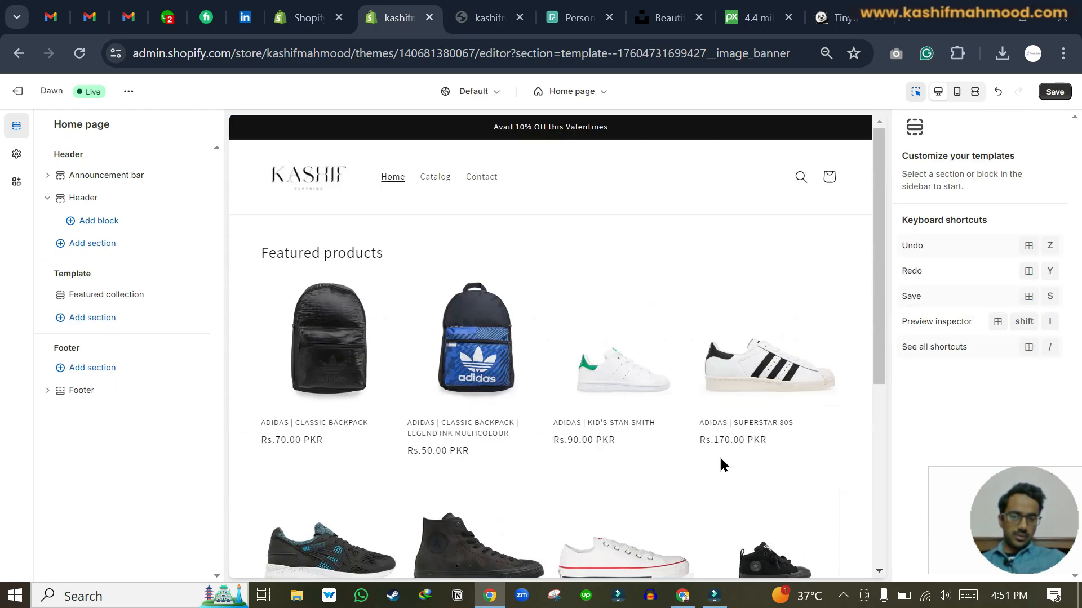
pyautogui.scroll(-1, 719, 455)
pyautogui.scroll(1, 651, 198)
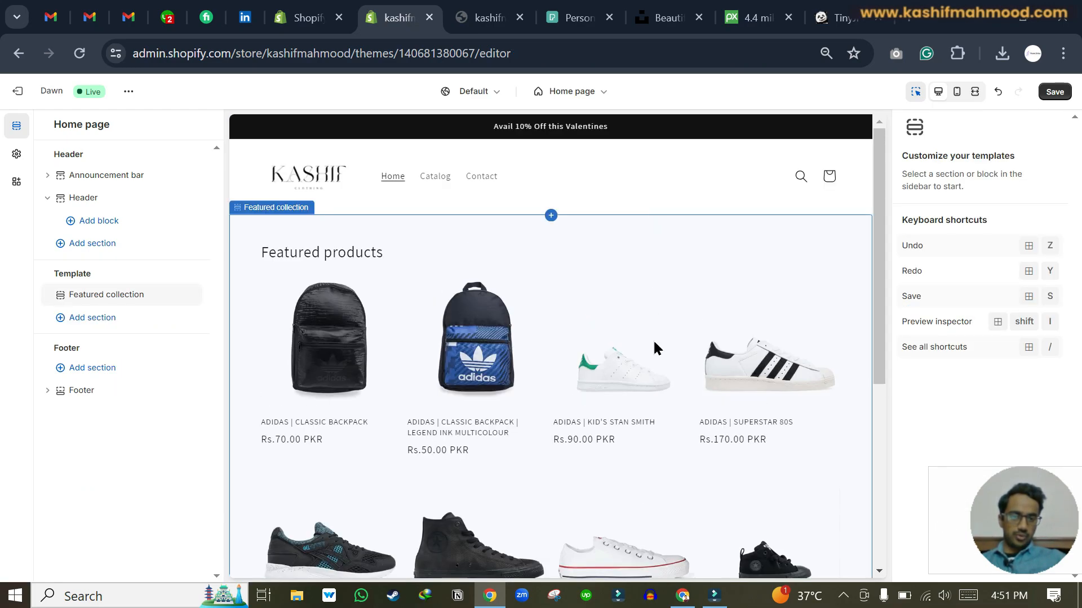
pyautogui.hotkey('ctrl', 'z')
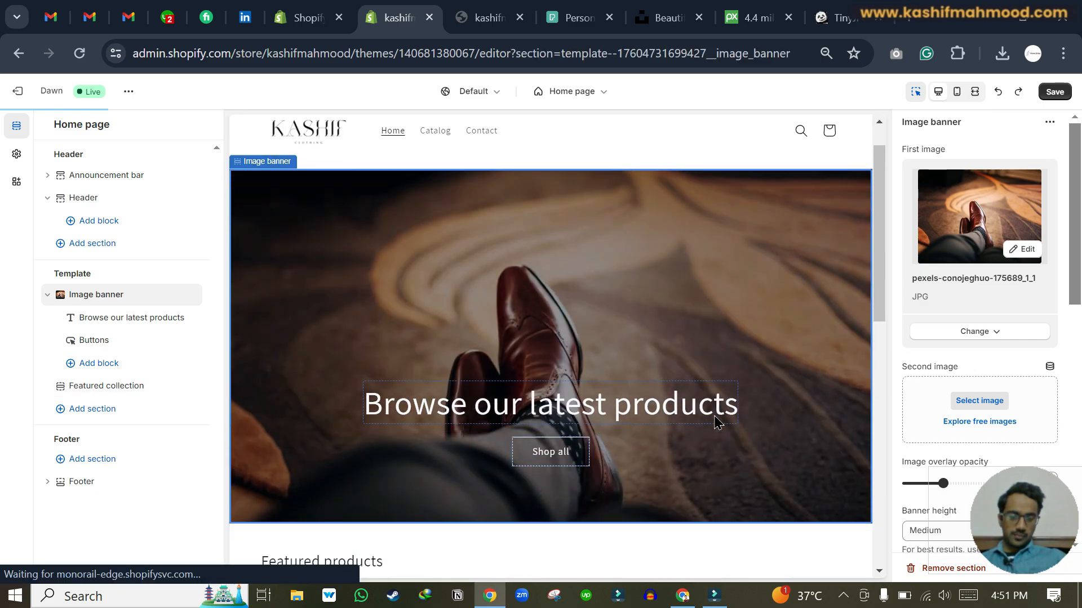
pyautogui.scroll(3, 717, 424)
pyautogui.scroll(-3, 717, 423)
pyautogui.scroll(3, 717, 423)
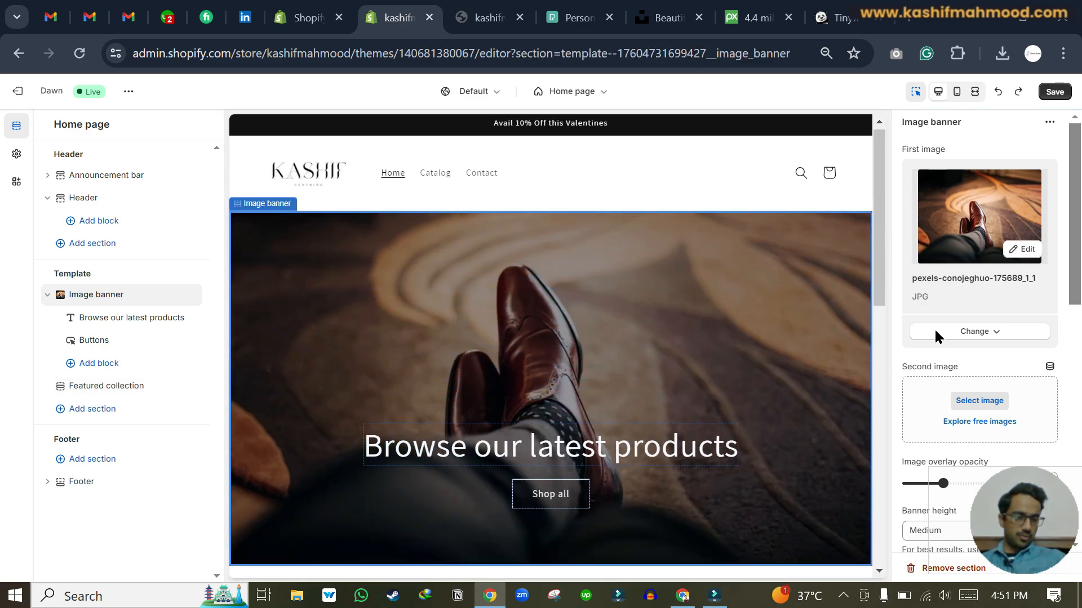
# Go to the banner's mobile layout settings and switch the preview to the mobile view
pyautogui.scroll(-1, 982, 321)
pyautogui.scroll(-5, 982, 321)
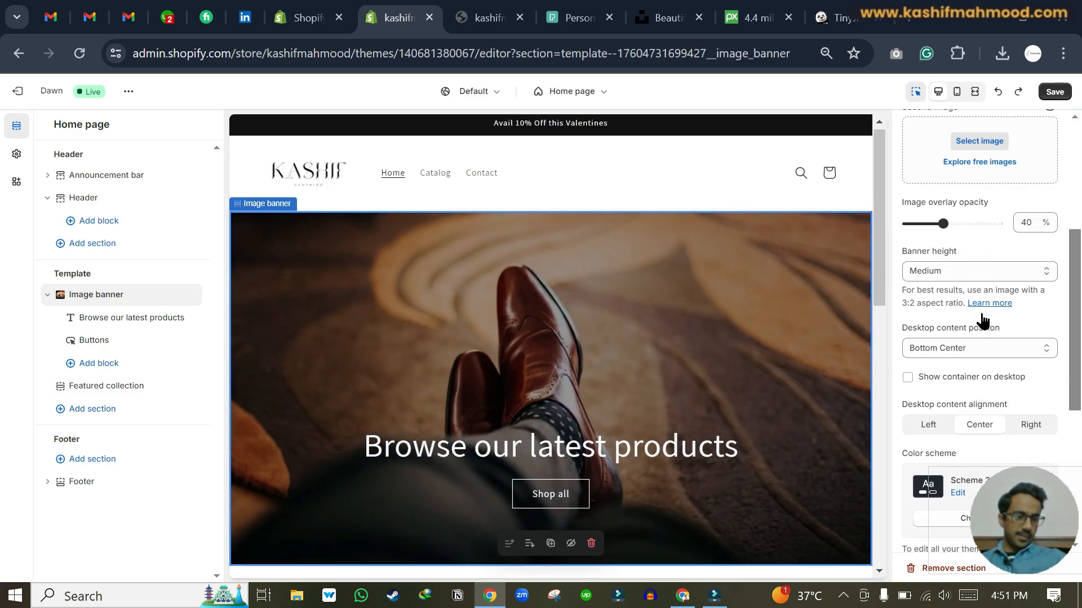
pyautogui.scroll(-4, 983, 322)
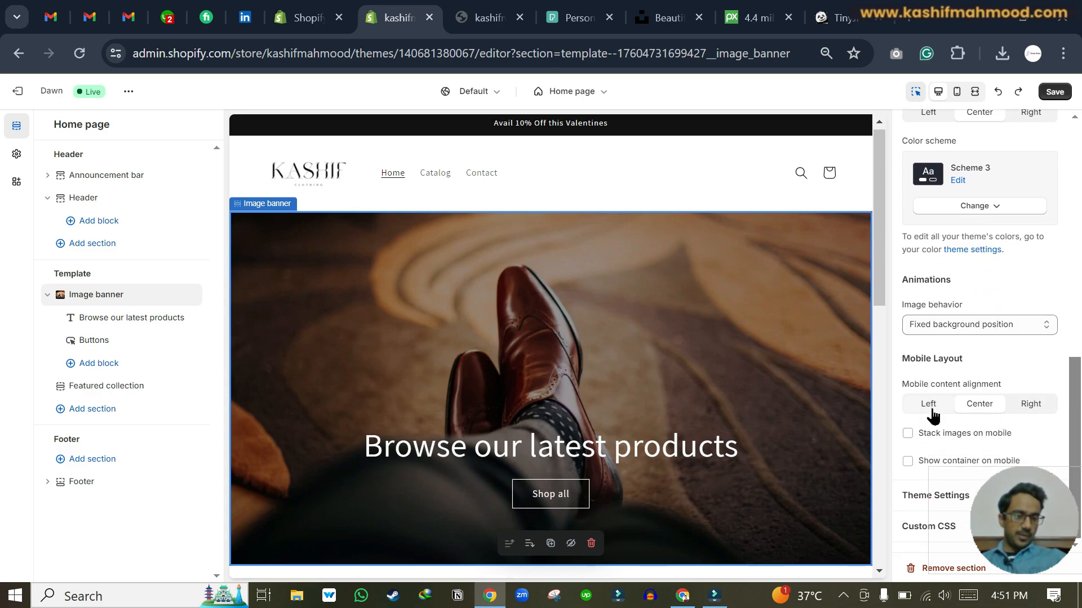
pyautogui.click(957, 92)
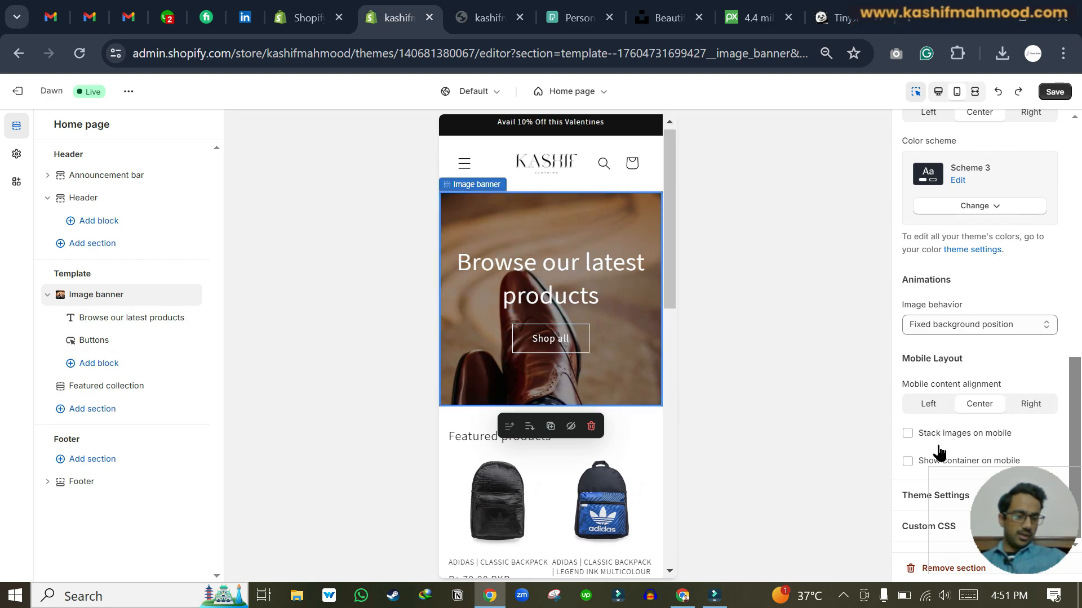
# Try the Stack images on mobile option and turn on Show container on mobile for the image banner
pyautogui.click(908, 432)
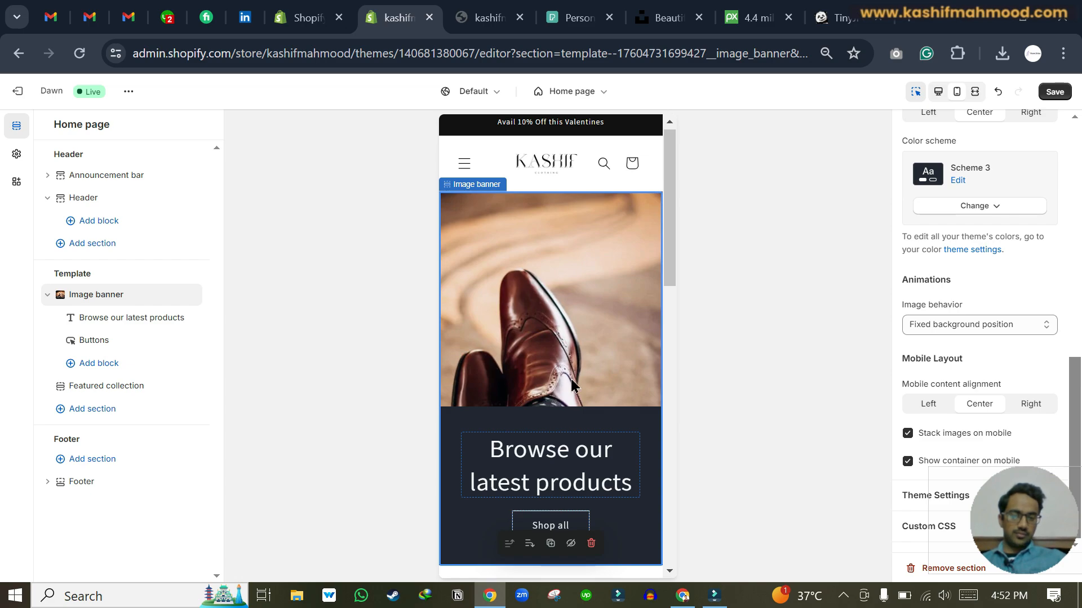
pyautogui.scroll(-2, 555, 351)
pyautogui.scroll(2, 555, 351)
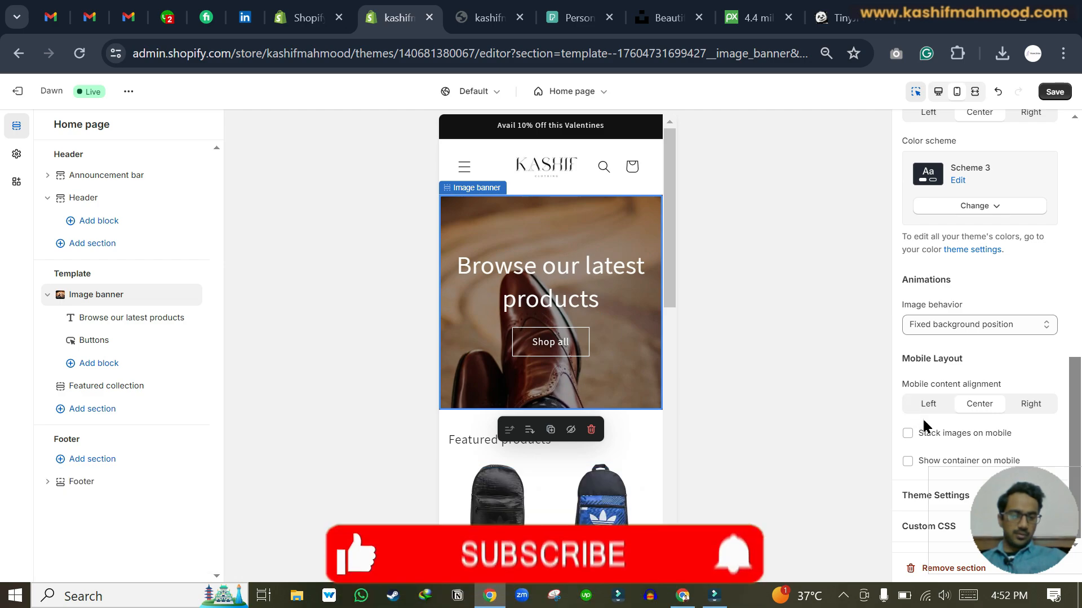
pyautogui.click(906, 462)
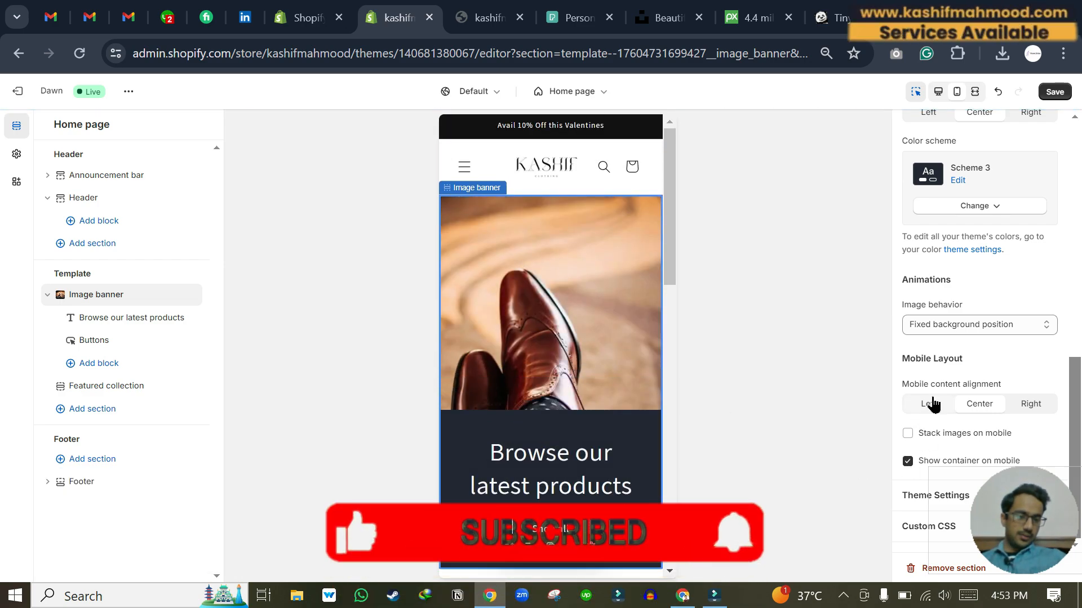
# Set the banner's image behavior to None and check the banner in the preview
pyautogui.scroll(1, 932, 403)
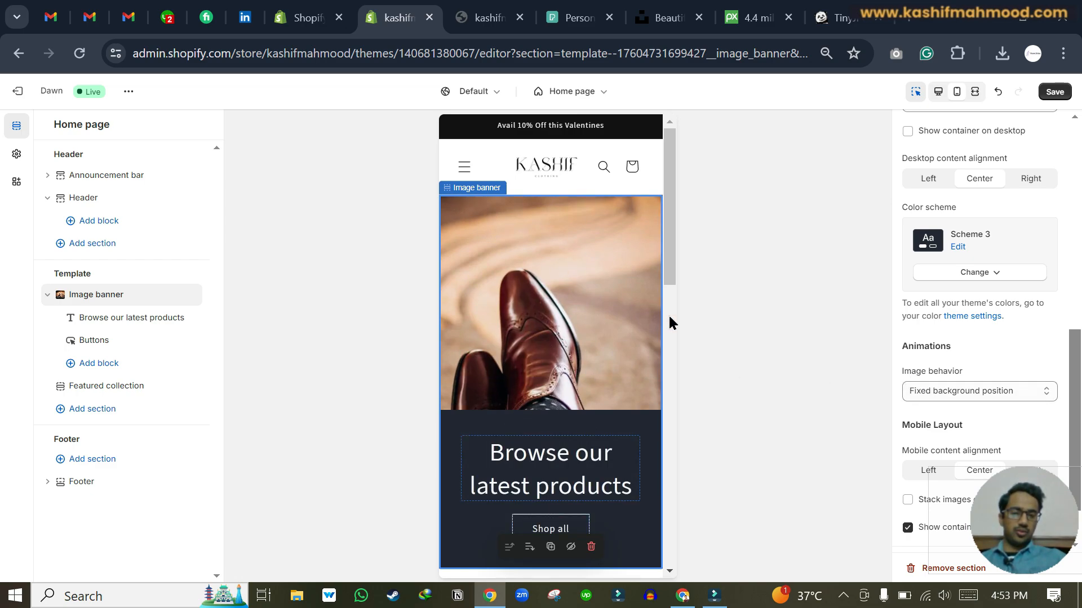
pyautogui.click(938, 389)
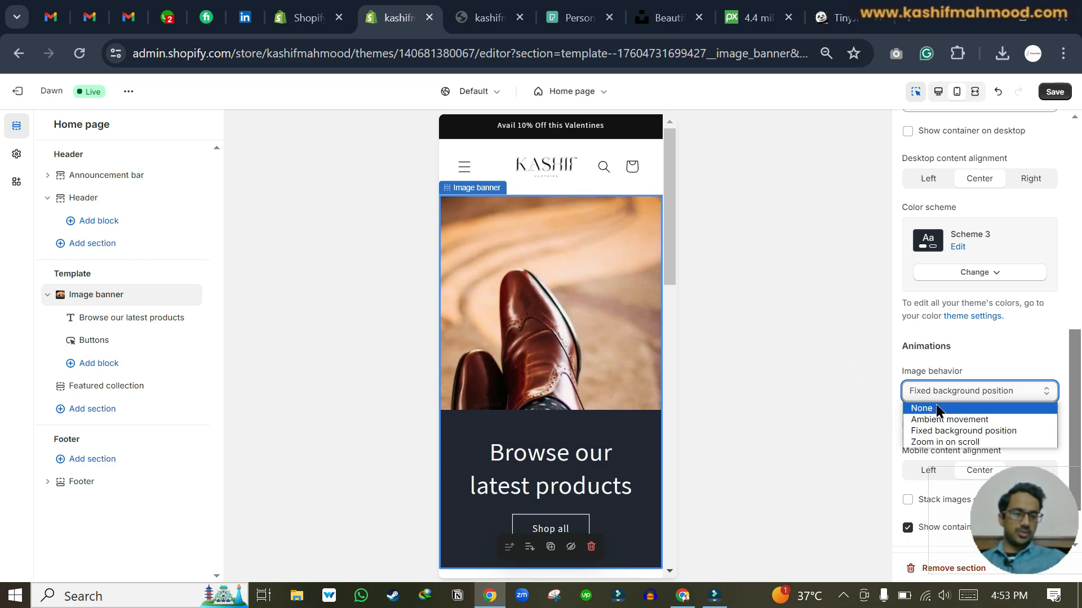
pyautogui.click(934, 410)
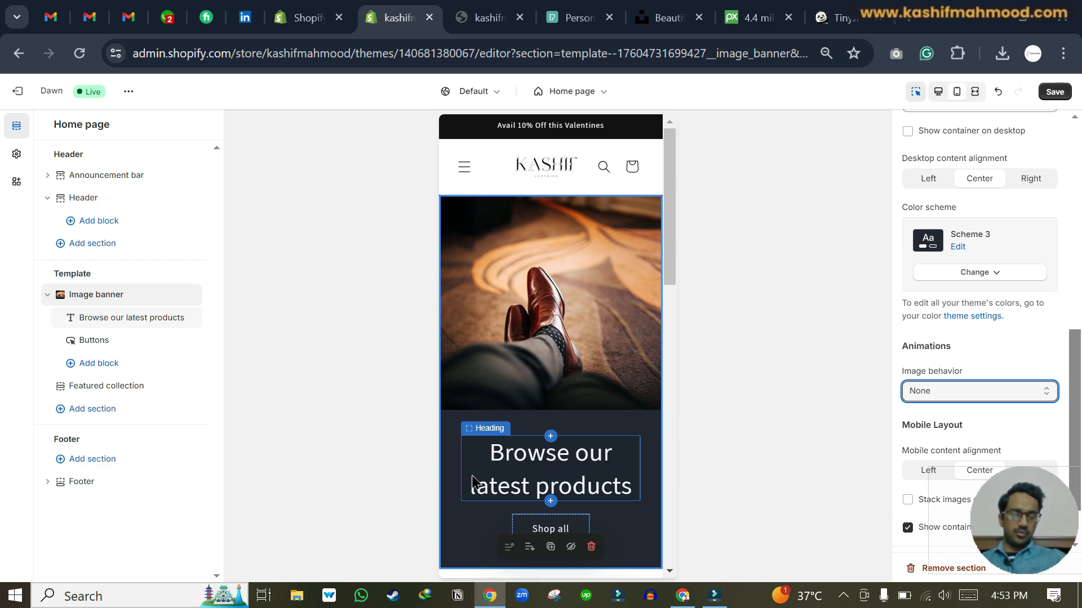
pyautogui.click(940, 90)
pyautogui.scroll(2, 574, 360)
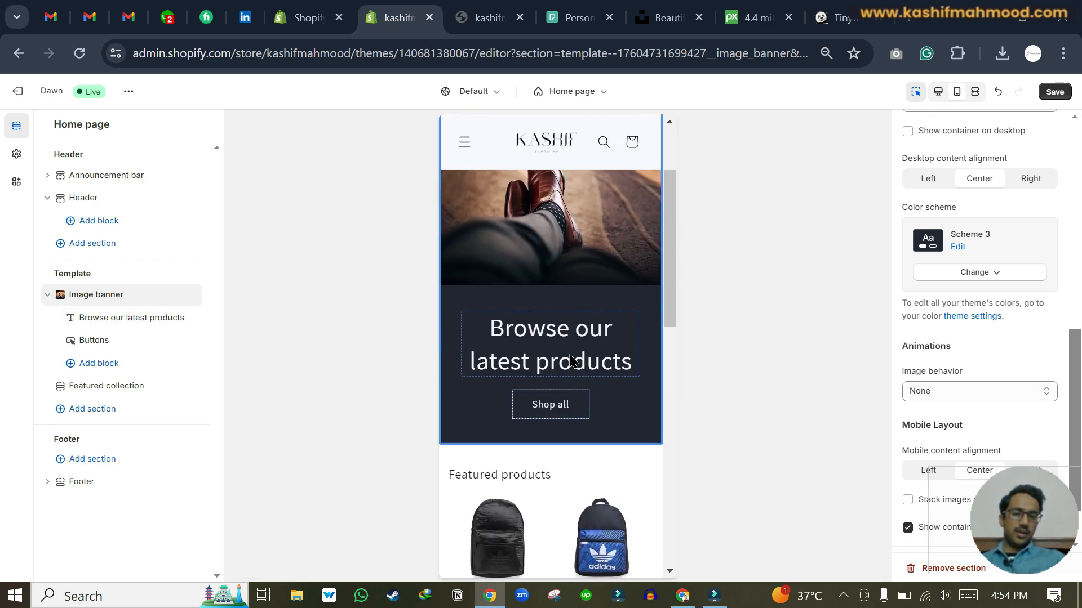
# Change the image banner's heading text to "Browse our latest shoes"
pyautogui.click(548, 335)
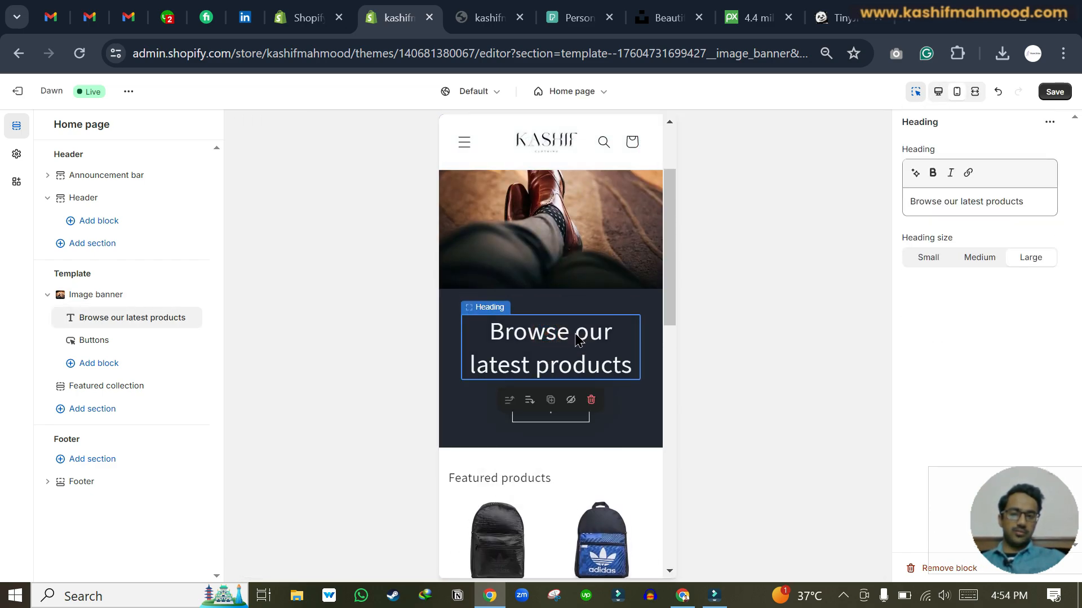
pyautogui.tripleClick(935, 201)
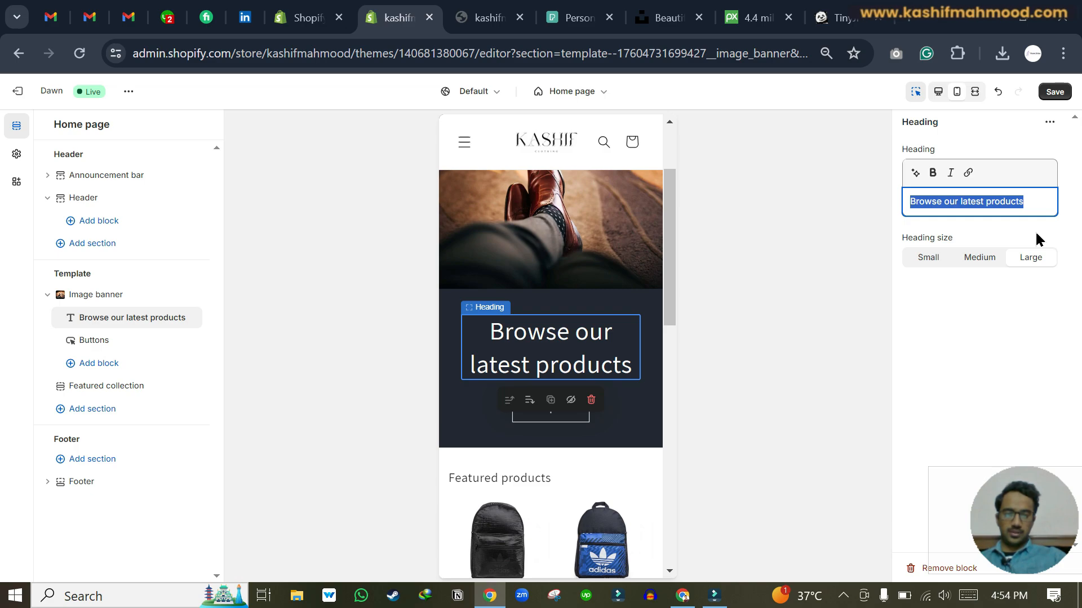
pyautogui.press('Right')
pyautogui.click(969, 196)
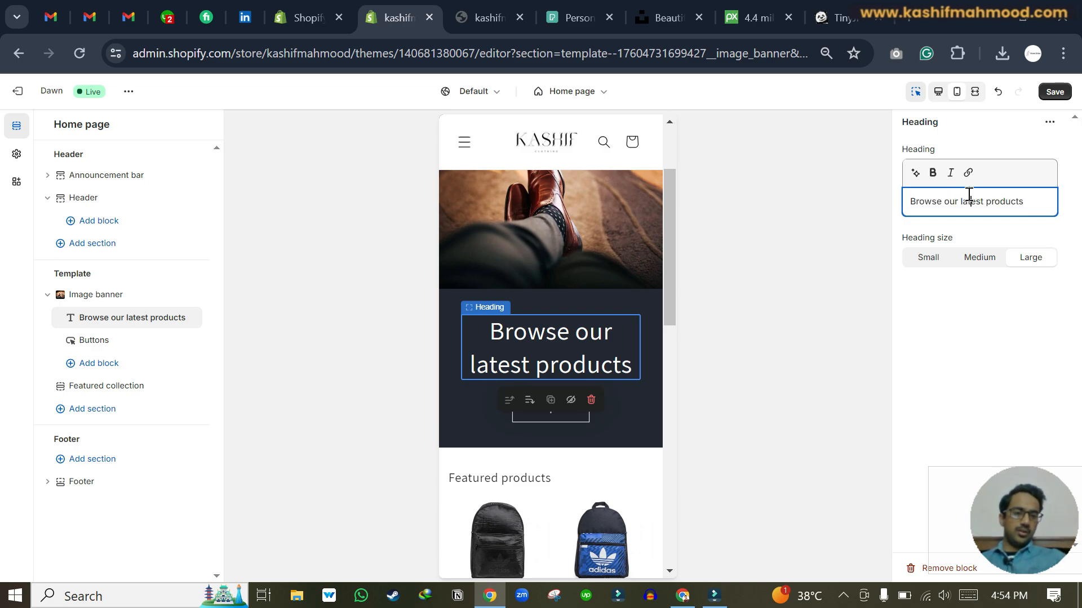
pyautogui.doubleClick(991, 201)
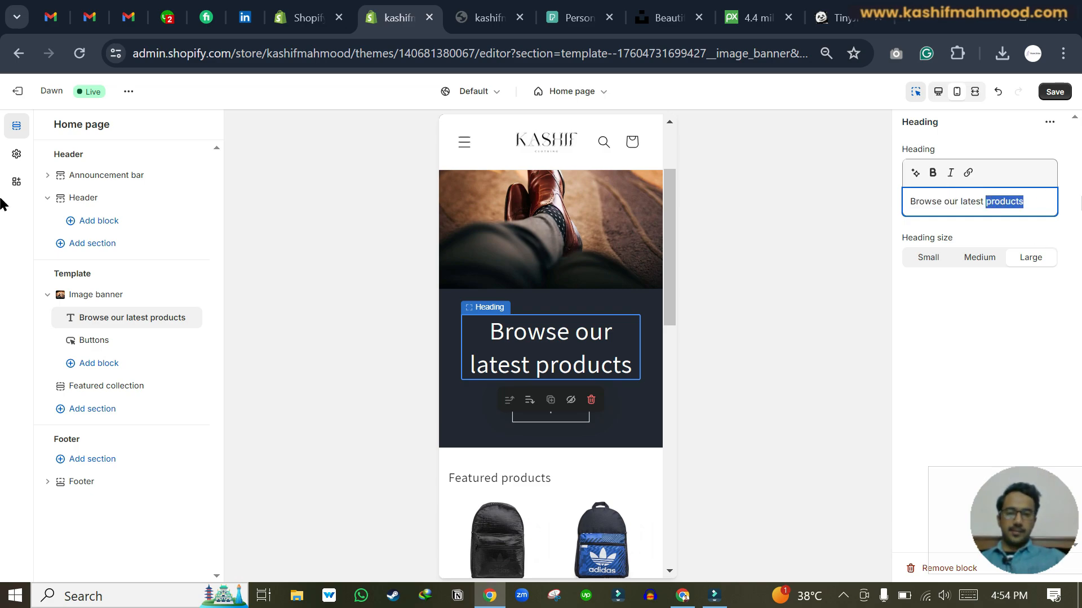
pyautogui.write('SHOES')
pyautogui.press('BackSpace')
pyautogui.press('BackSpace')
pyautogui.press('BackSpace')
pyautogui.press('BackSpace')
pyautogui.press('BackSpace')
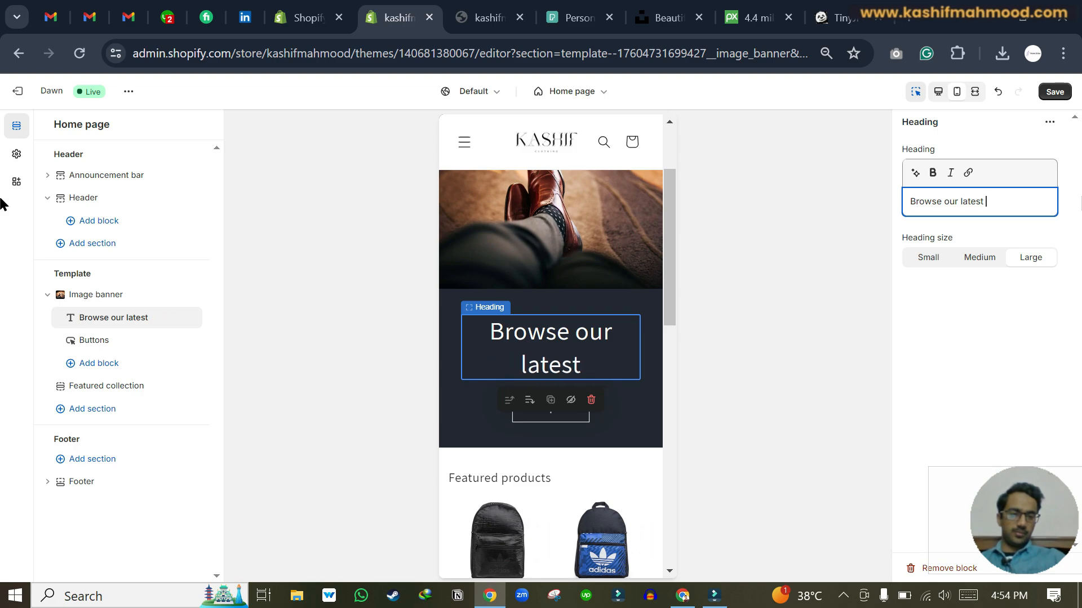
pyautogui.write('S')
pyautogui.press('BackSpace')
pyautogui.write('shoes')
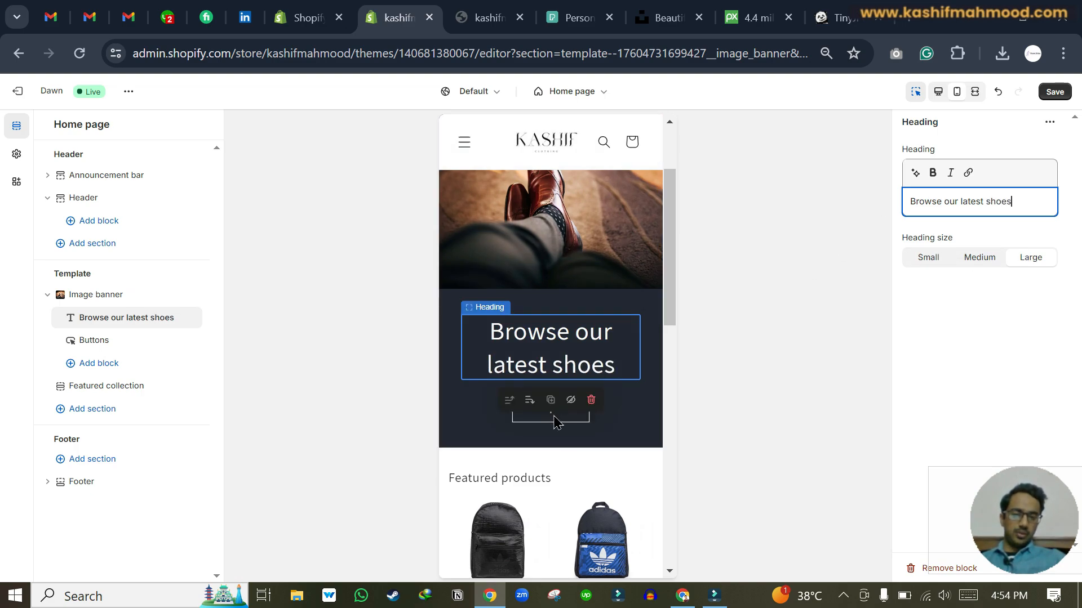
# Test the banner's Shop all button in the preview and set its first button link to All collections
pyautogui.click(568, 428)
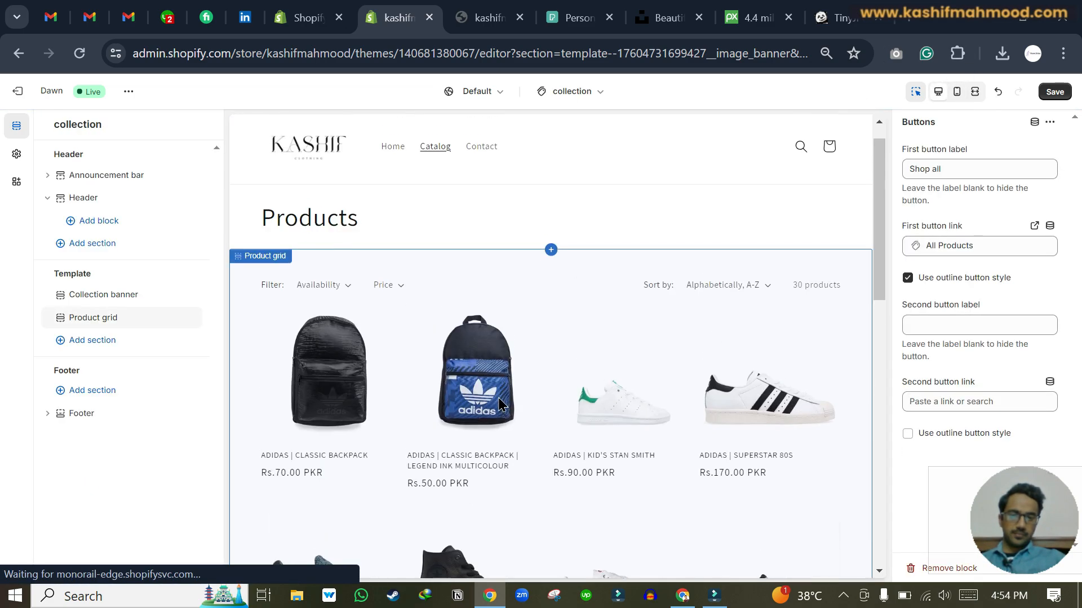
pyautogui.click(397, 151)
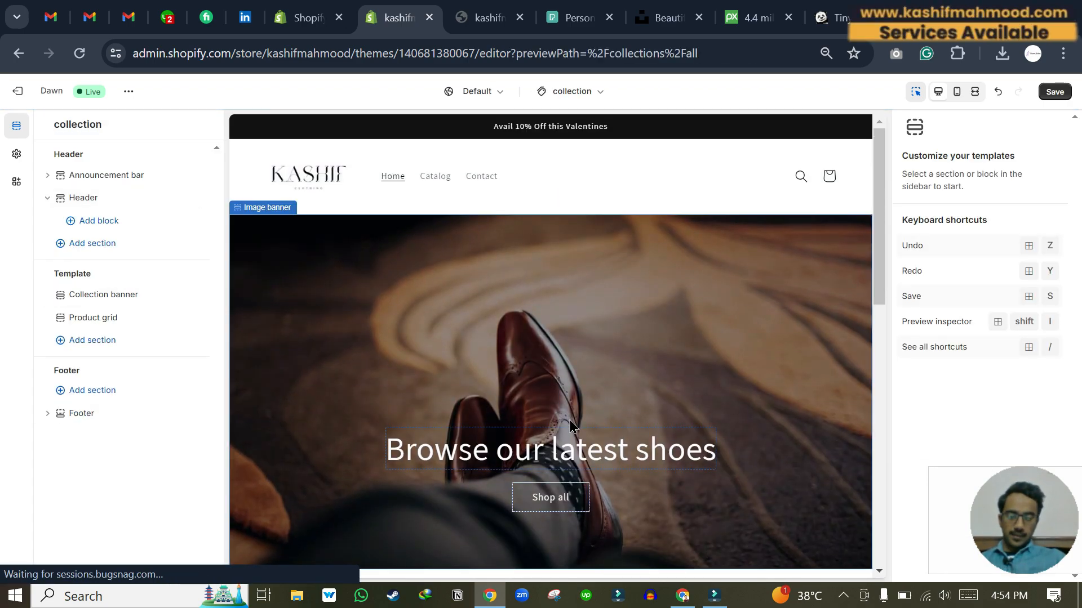
pyautogui.click(550, 498)
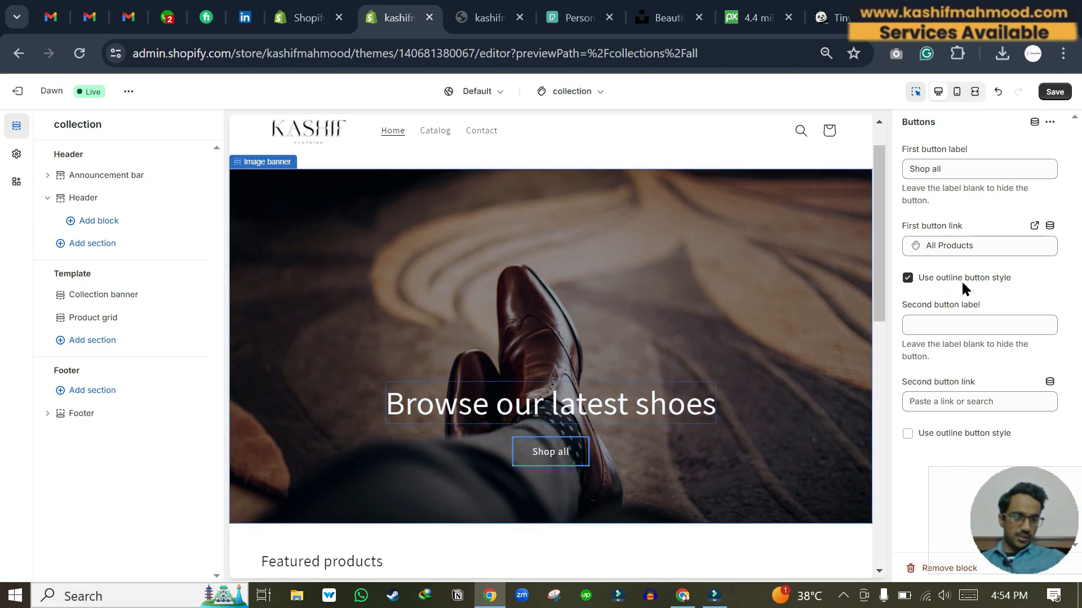
pyautogui.click(975, 245)
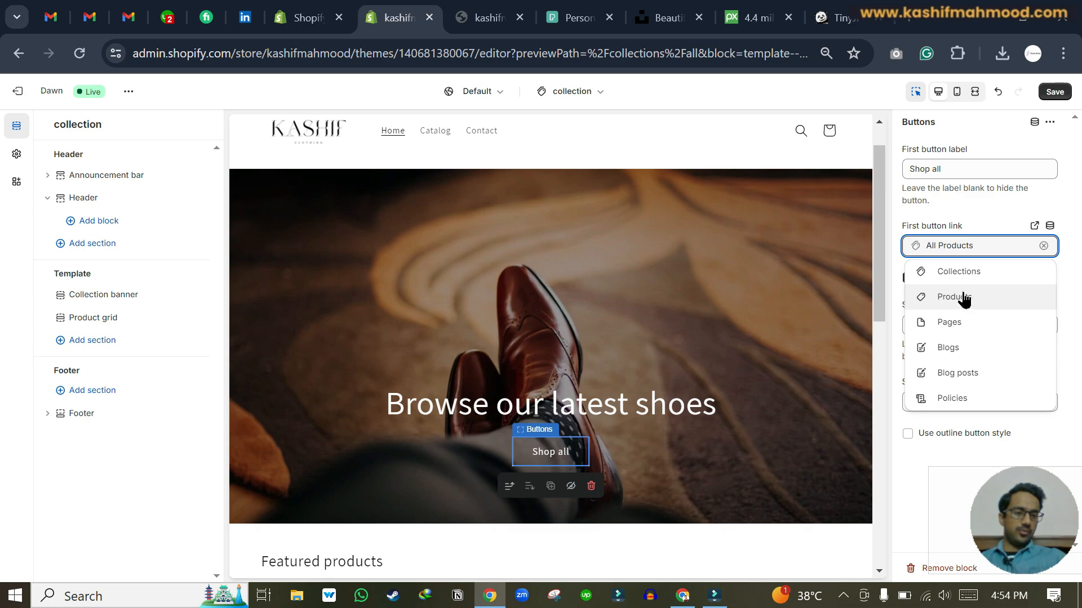
pyautogui.click(928, 247)
pyautogui.click(983, 246)
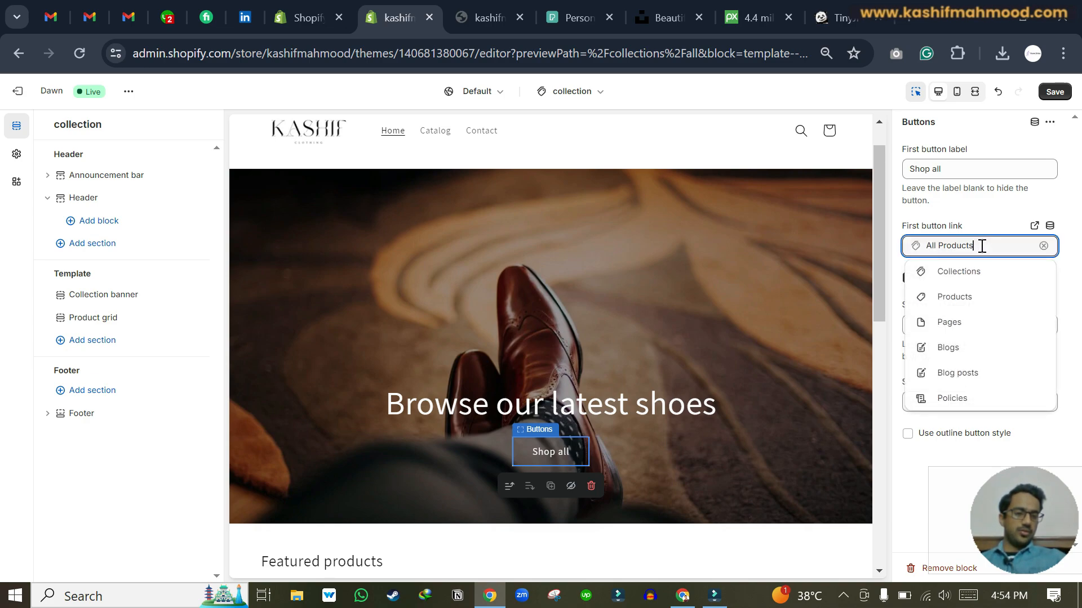
pyautogui.click(980, 278)
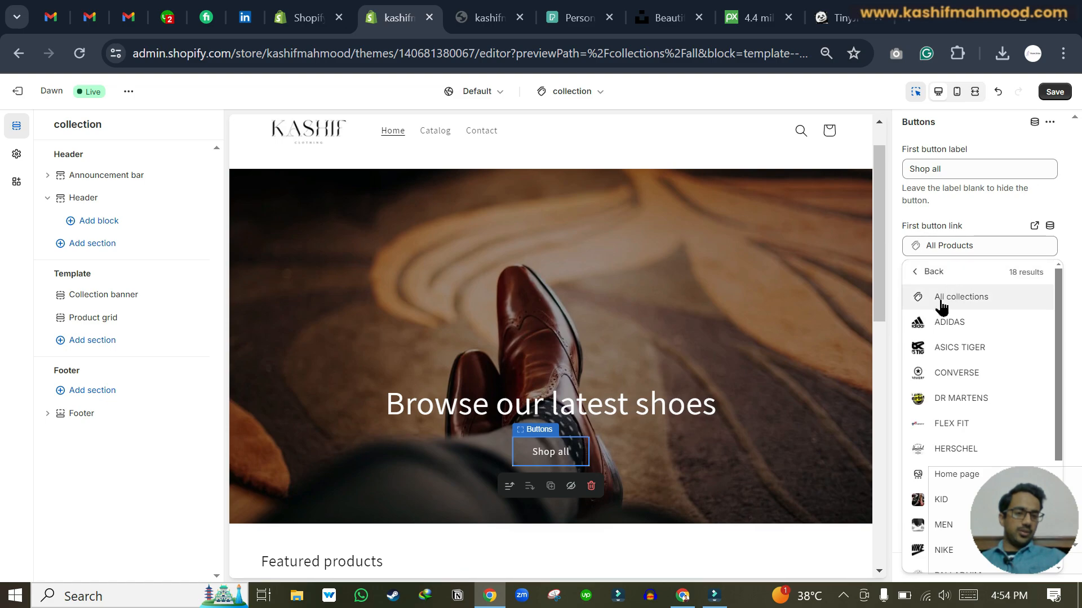
pyautogui.click(992, 304)
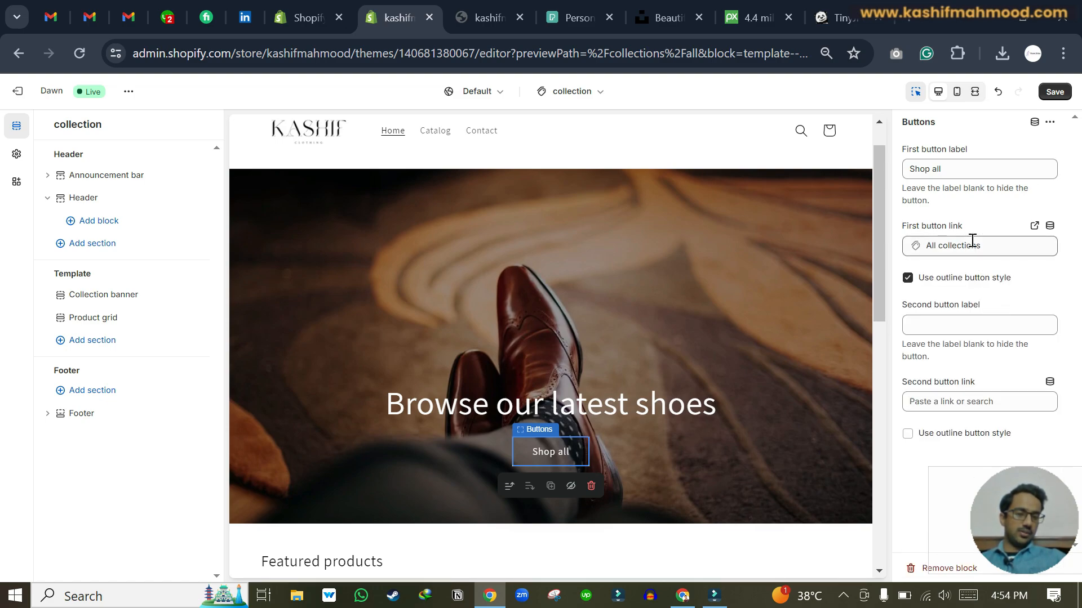
# Look through the product choices for the first button link and keep All collections as its target
pyautogui.click(970, 243)
pyautogui.click(961, 297)
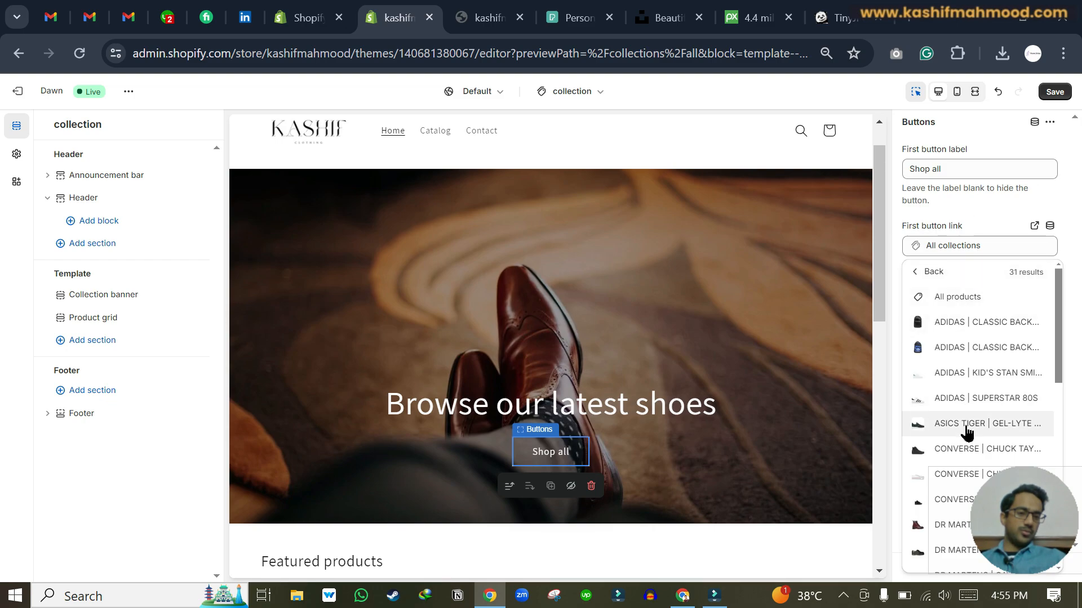
pyautogui.scroll(-5, 967, 431)
pyautogui.scroll(5, 965, 425)
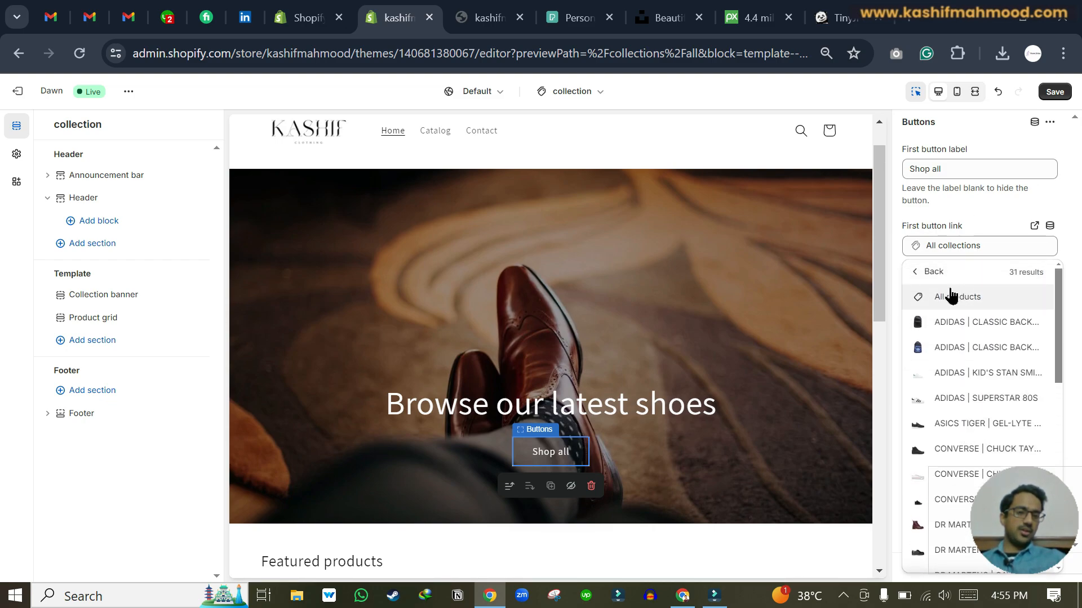
pyautogui.click(927, 271)
pyautogui.click(964, 271)
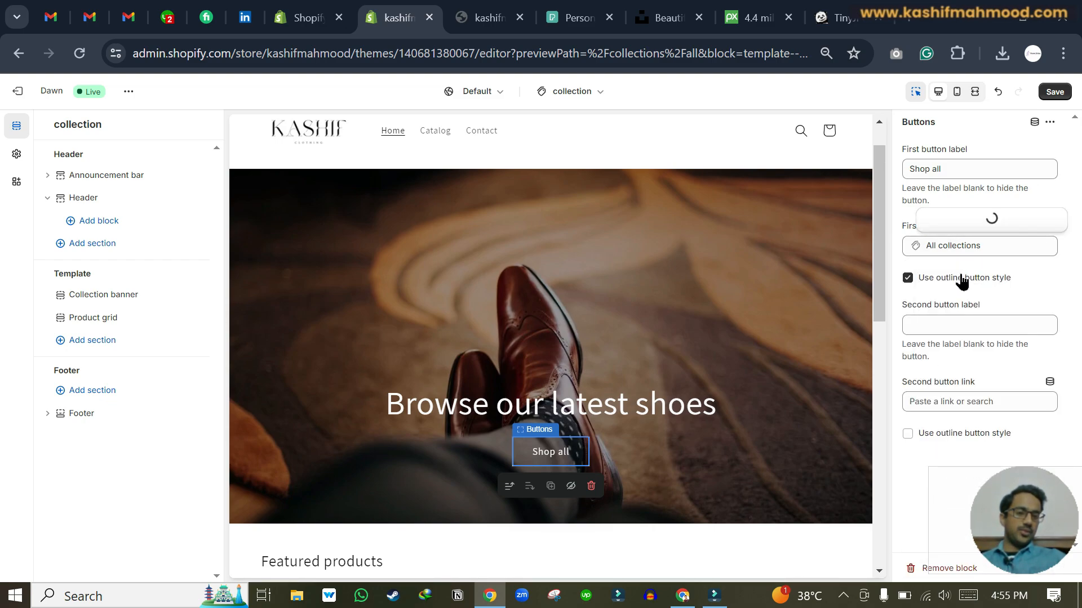
pyautogui.click(955, 298)
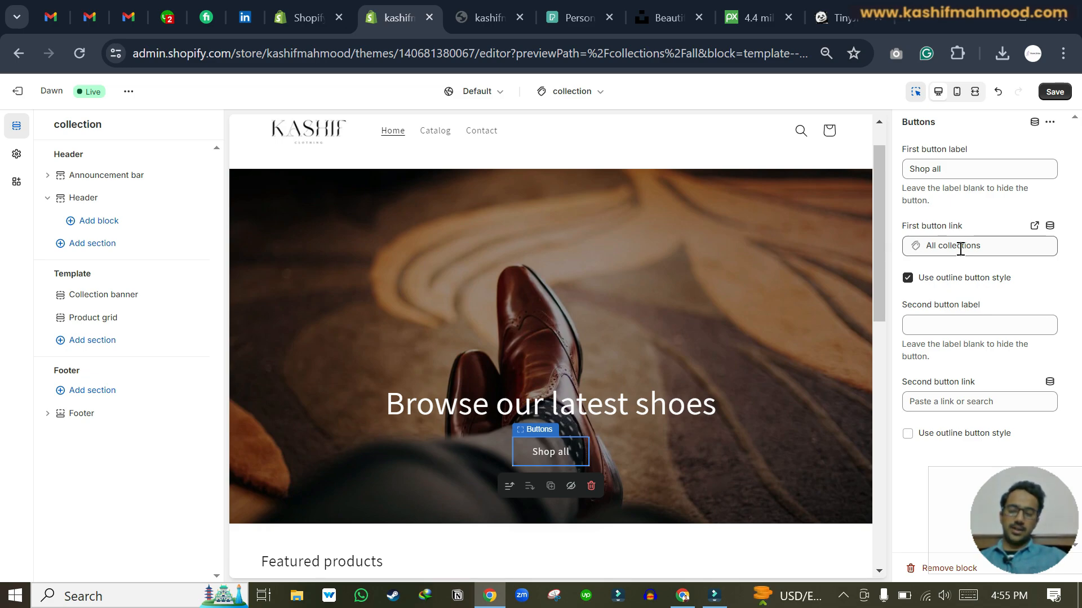
# Switch to the YouTube window and look through the videos in the Shopify course playlist
pyautogui.press('super+Tab')
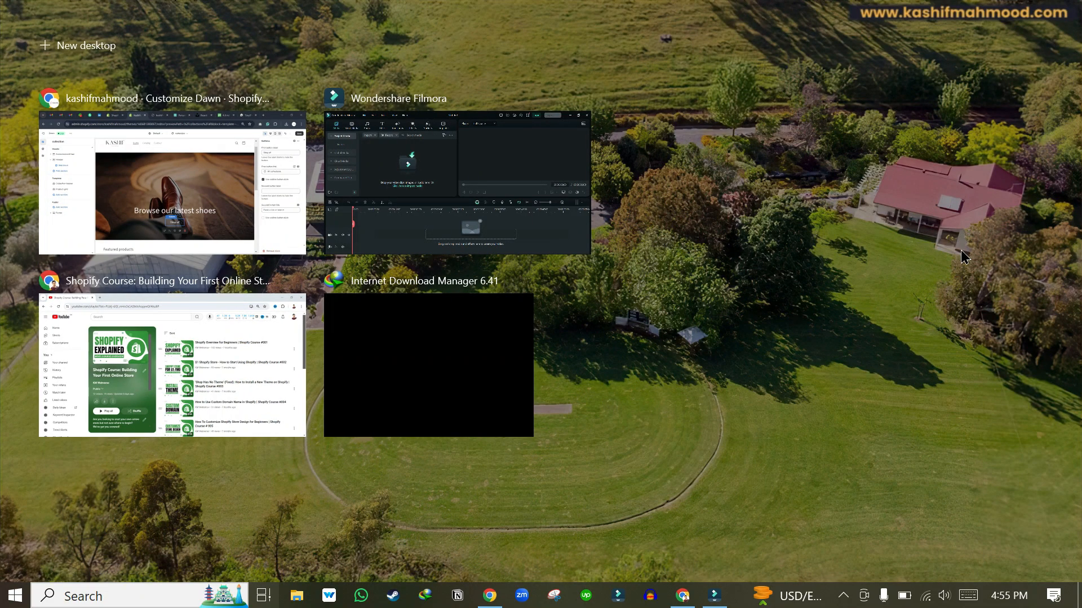
pyautogui.press('Down')
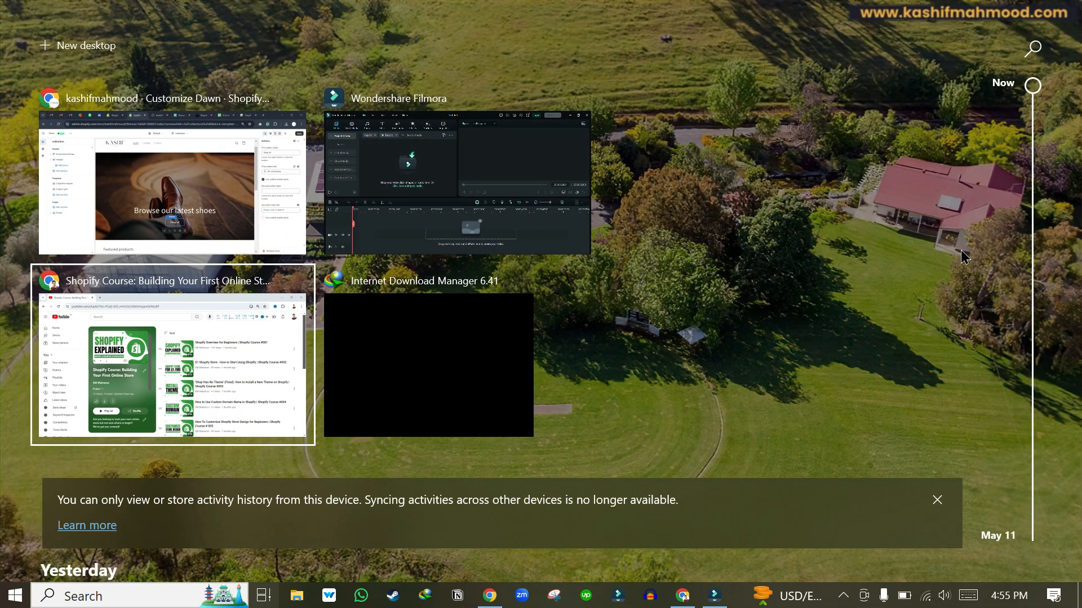
pyautogui.press('Return')
pyautogui.scroll(-10, 842, 389)
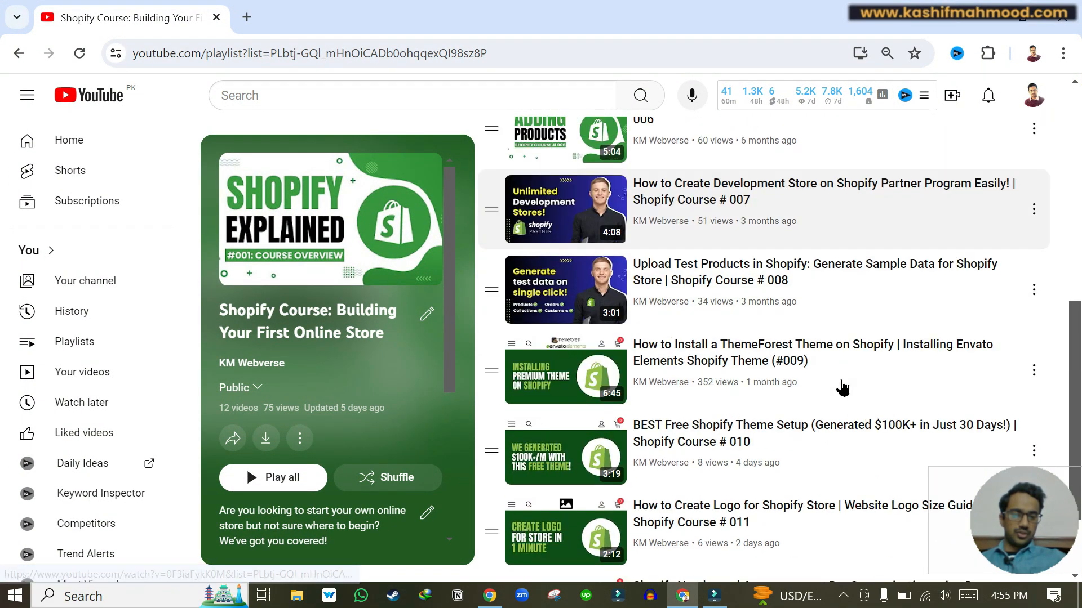
pyautogui.scroll(-1, 843, 389)
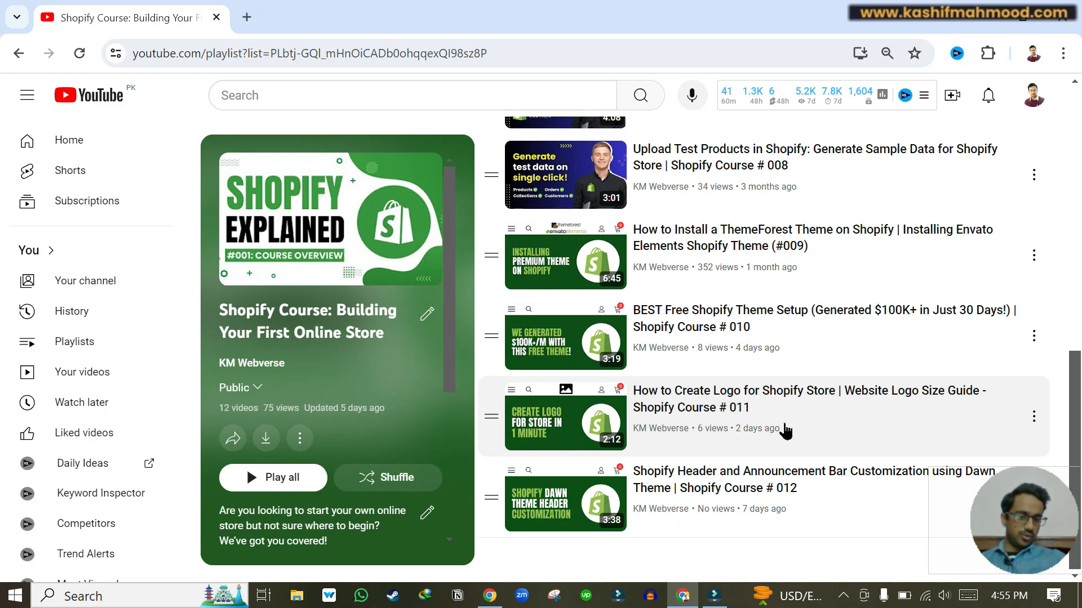
pyautogui.scroll(2, 786, 333)
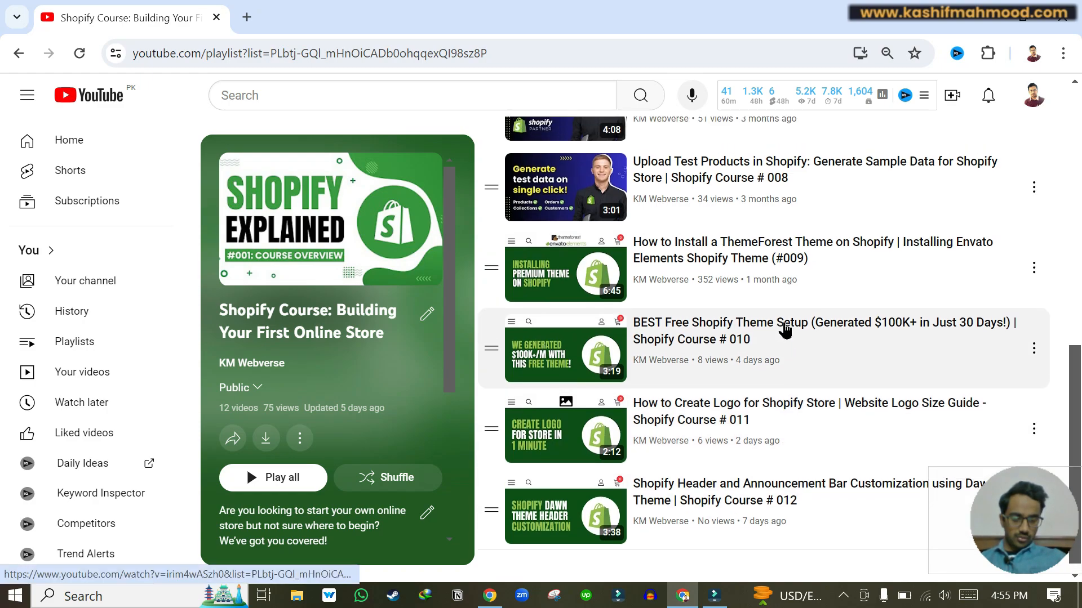
pyautogui.scroll(3, 786, 333)
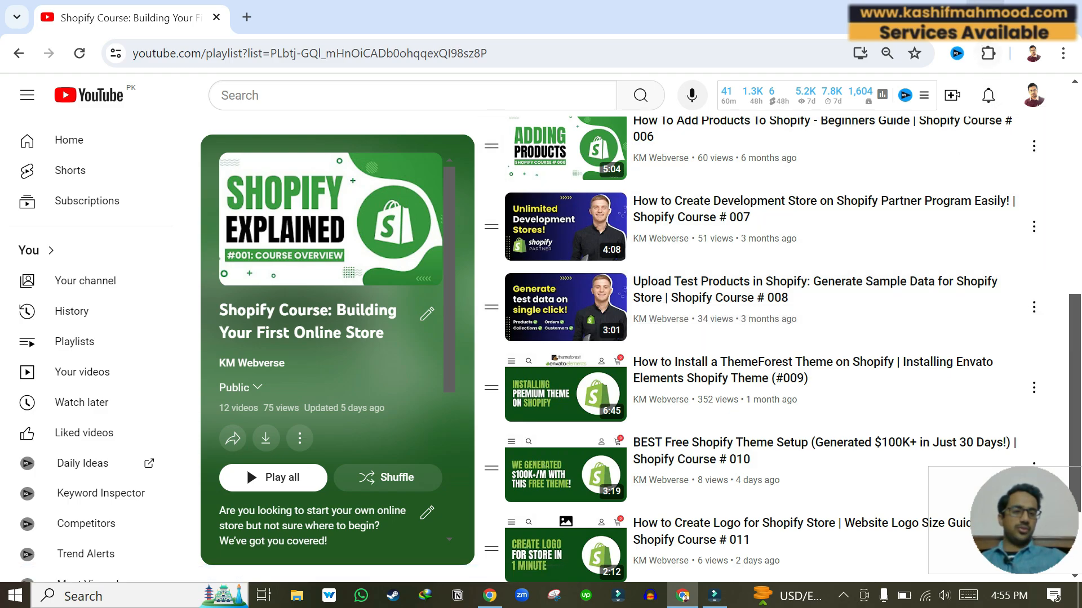
# Switch back to the Shopify theme editor and bring the banner's button into view in the preview
pyautogui.press('super+Tab')
pyautogui.press('Right')
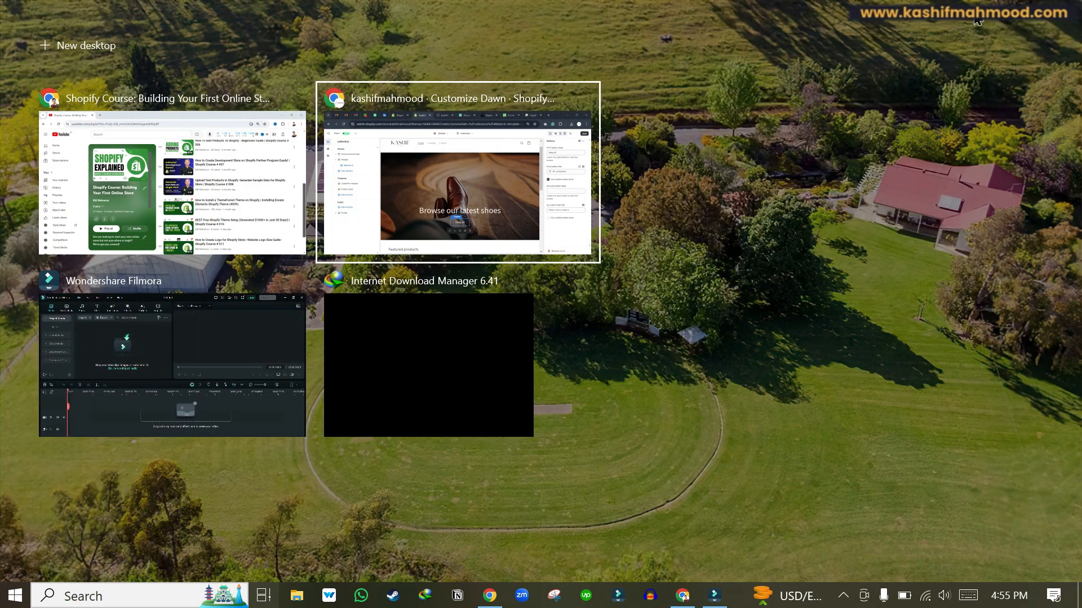
pyautogui.press('Return')
pyautogui.scroll(-1, 592, 360)
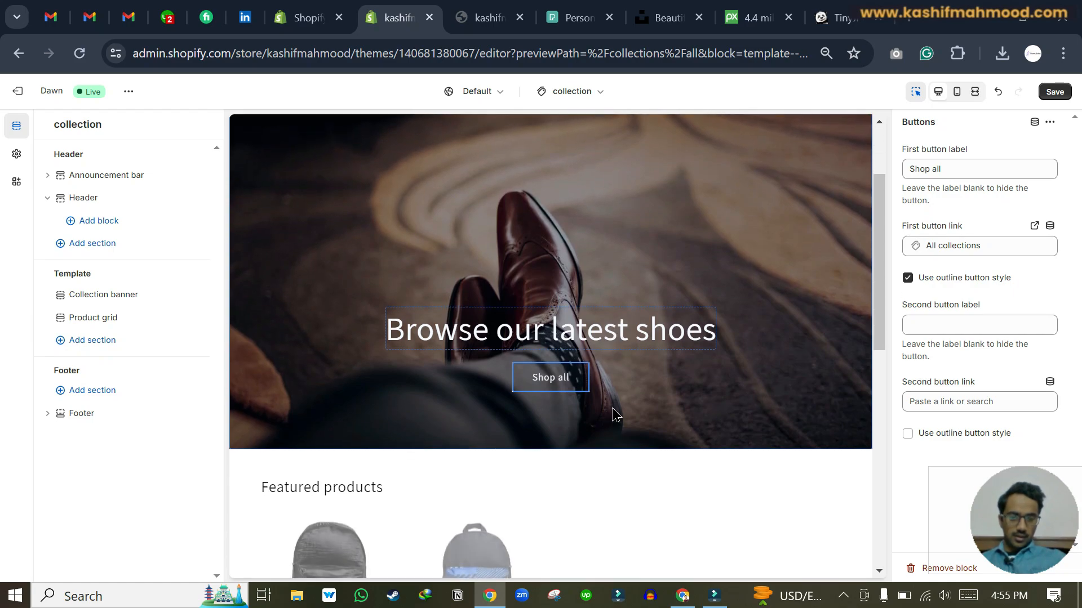
# Follow the Shop all button's link in the preview and return to the store's home page
pyautogui.click(562, 383)
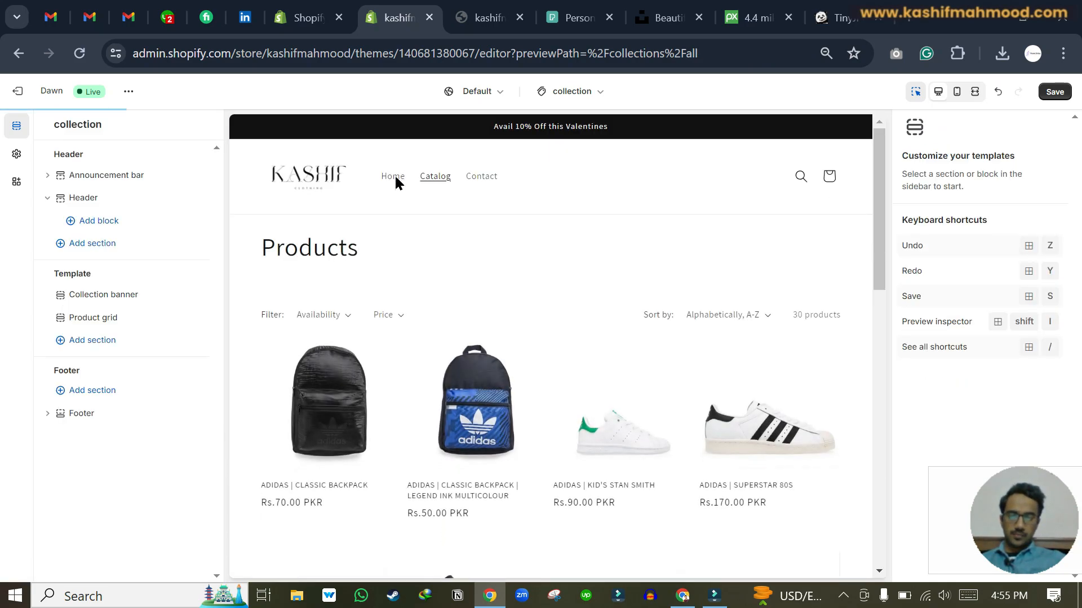
pyautogui.click(395, 177)
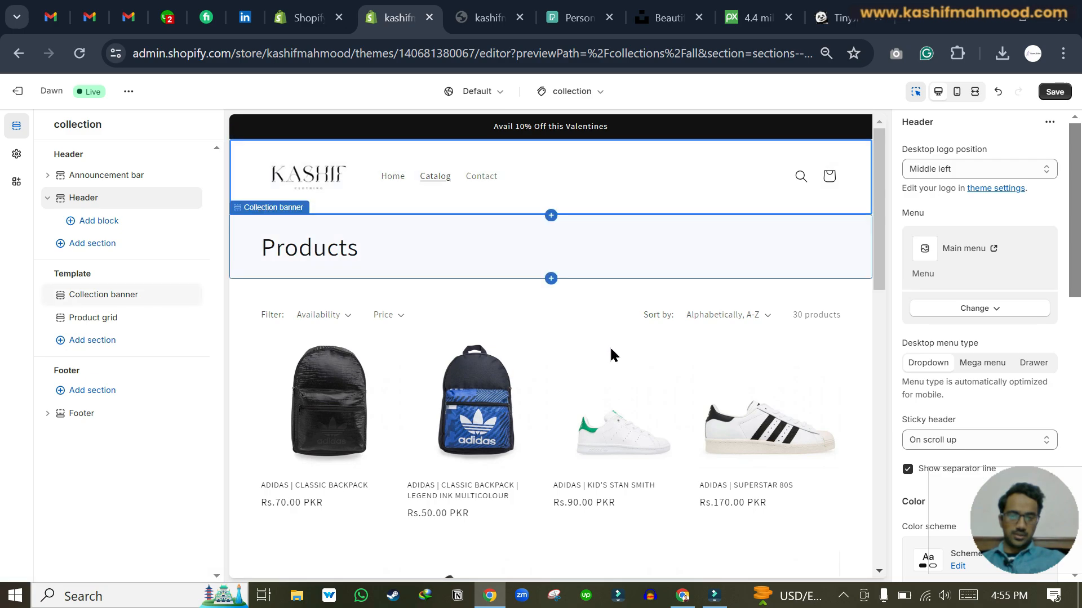
pyautogui.click(397, 180)
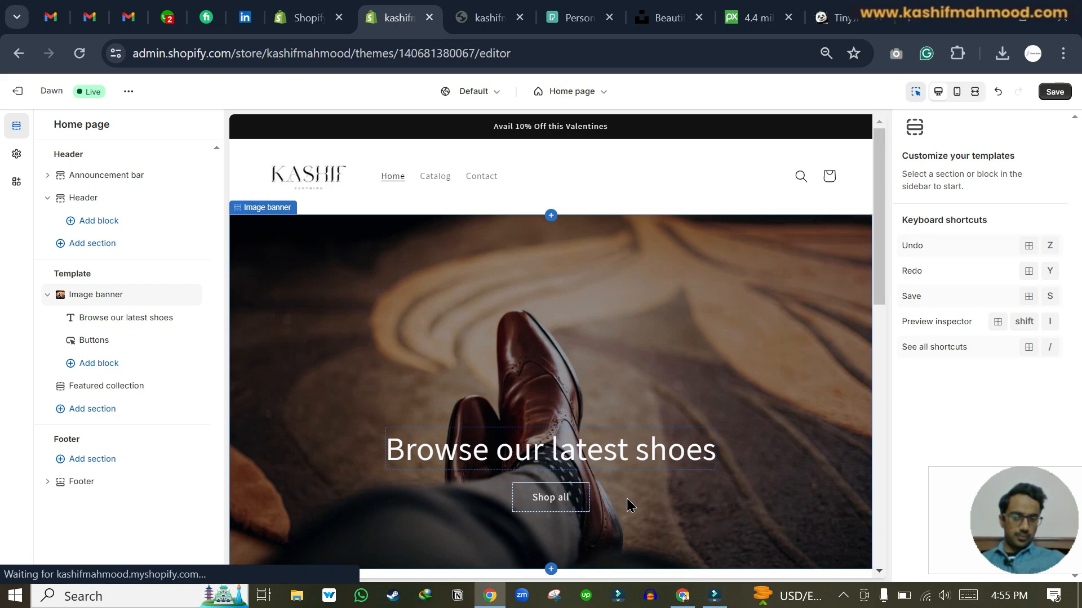
# Change the label of the image banner's first button to "Shop Now"
pyautogui.click(629, 503)
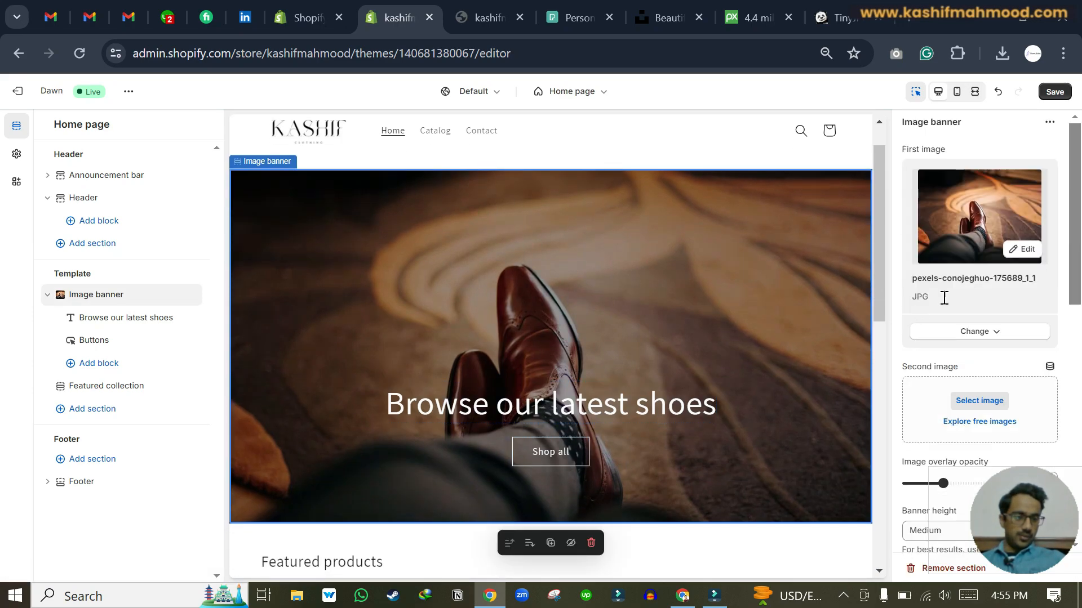
pyautogui.scroll(-2, 954, 321)
pyautogui.scroll(-4, 954, 321)
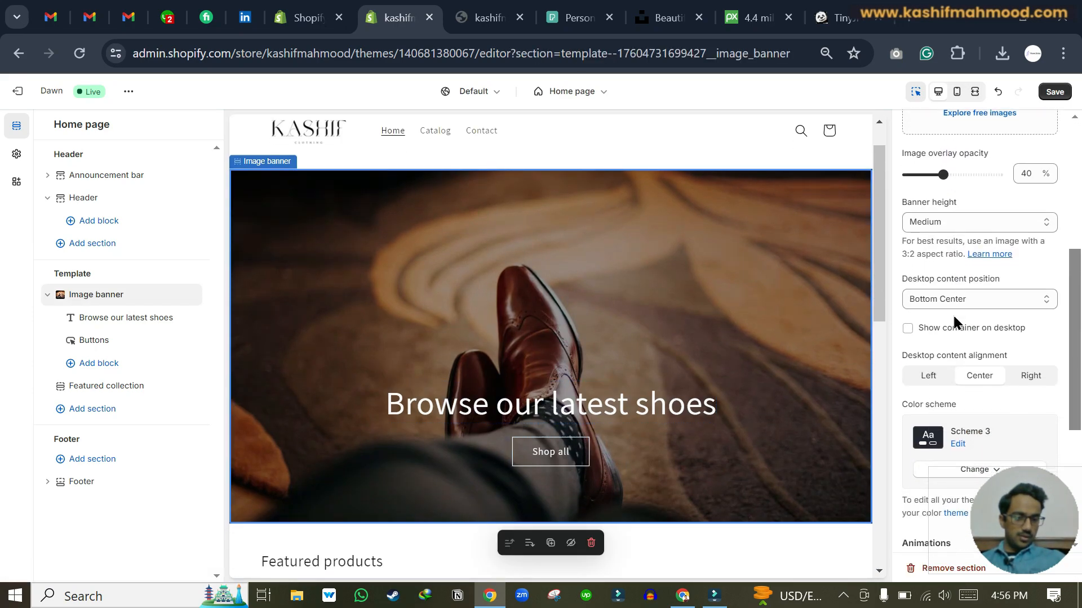
pyautogui.scroll(3, 954, 319)
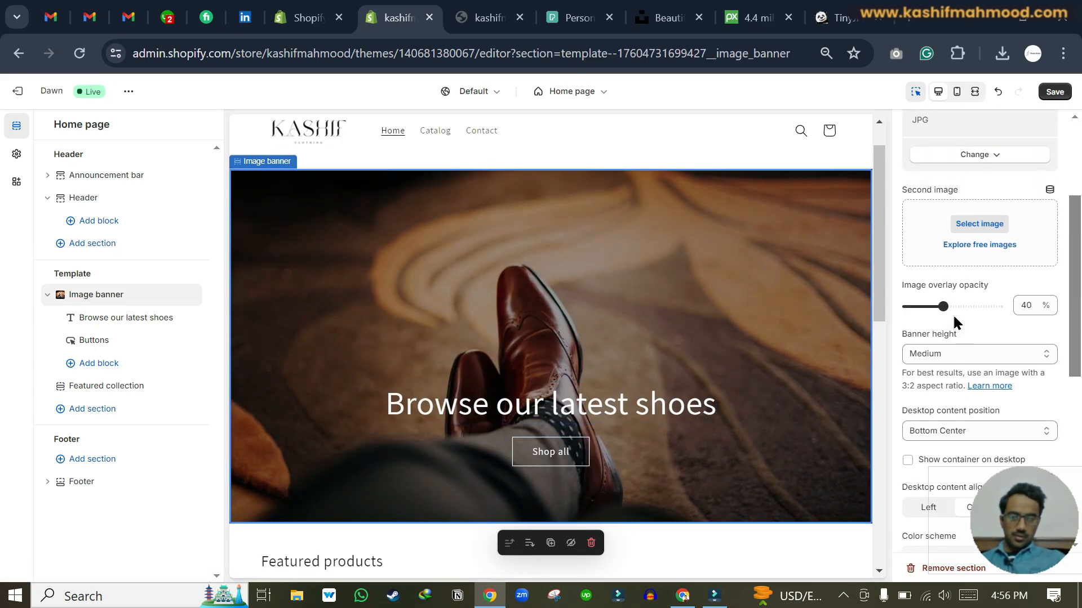
pyautogui.click(94, 338)
pyautogui.click(954, 168)
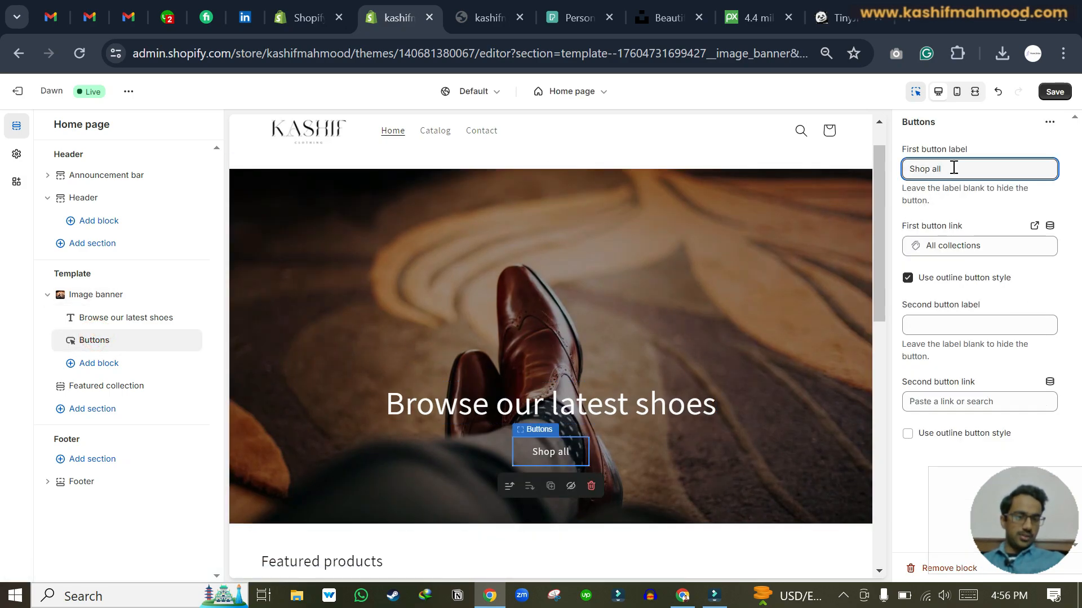
pyautogui.press('BackSpace')
pyautogui.press('BackSpace')
pyautogui.press('BackSpace')
pyautogui.write('N')
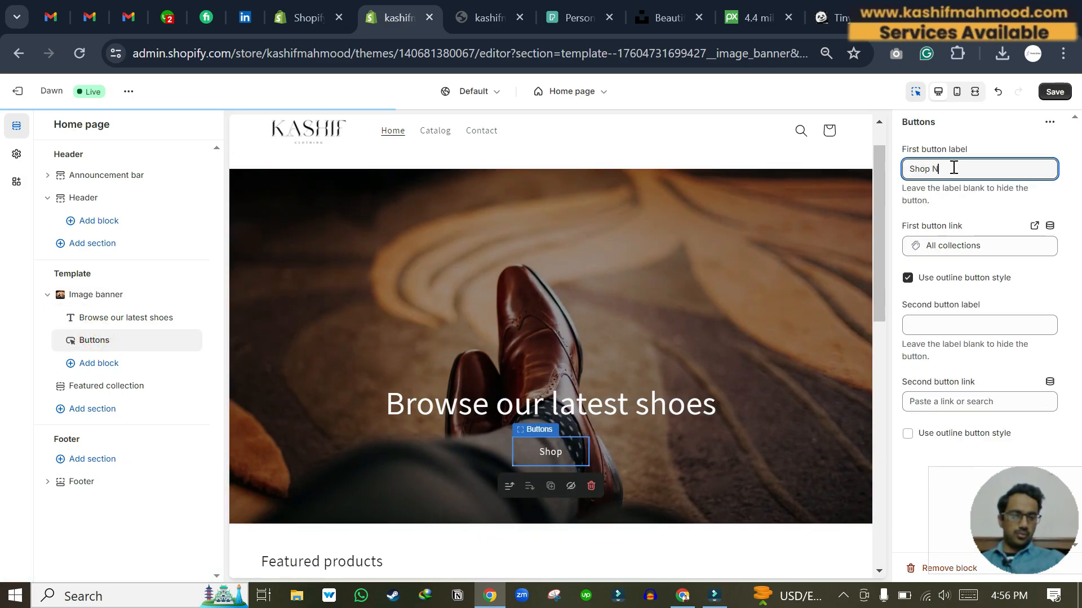
pyautogui.write('ow')
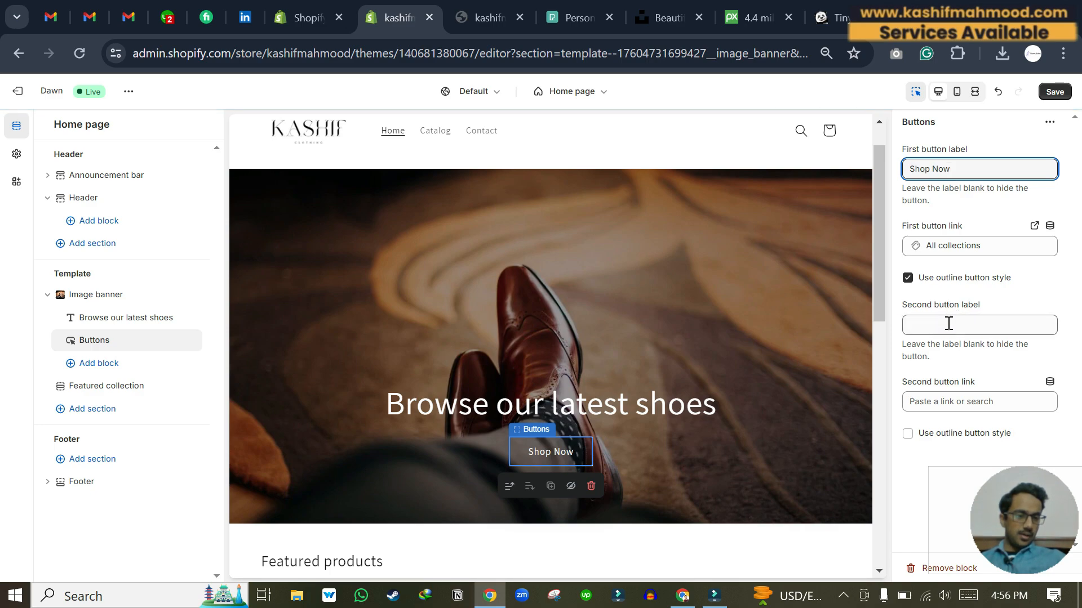
# Add a second banner button labelled "Contact Now" and link it to the Contact page
pyautogui.click(949, 324)
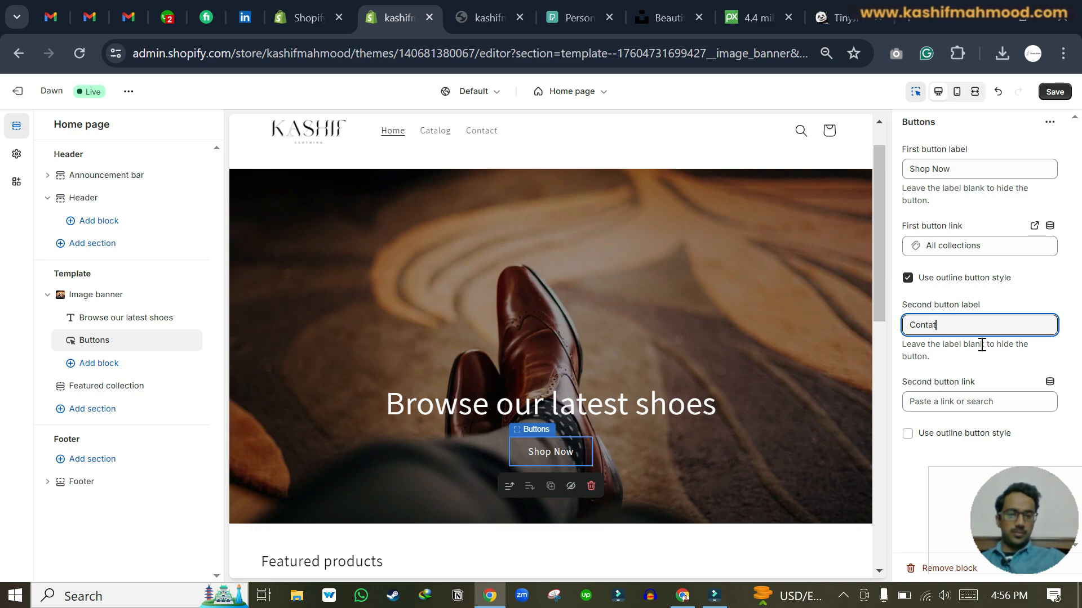
pyautogui.write('Contact Now')
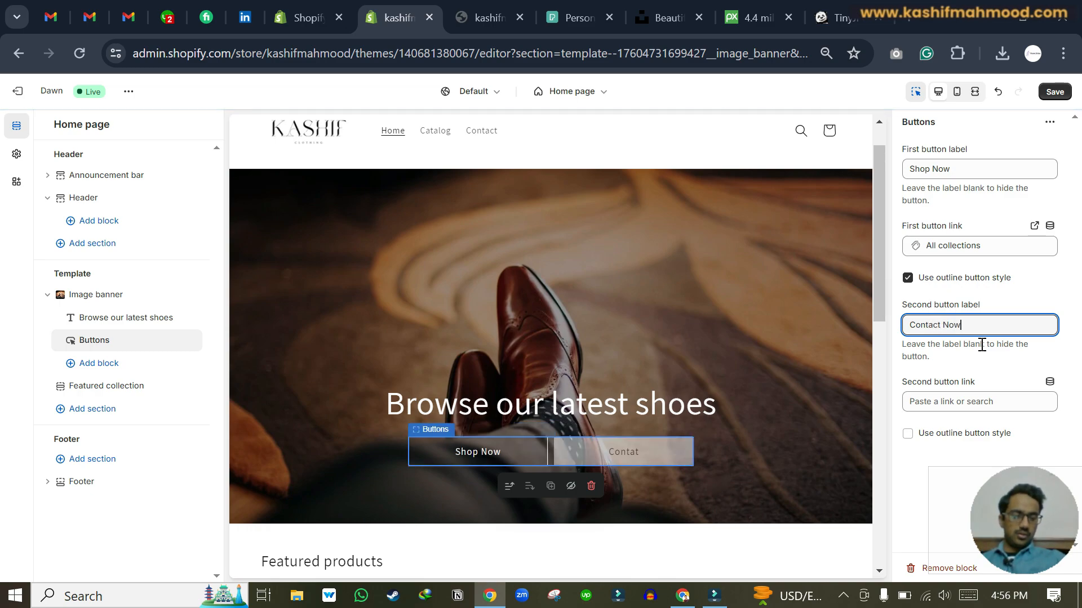
pyautogui.click(977, 402)
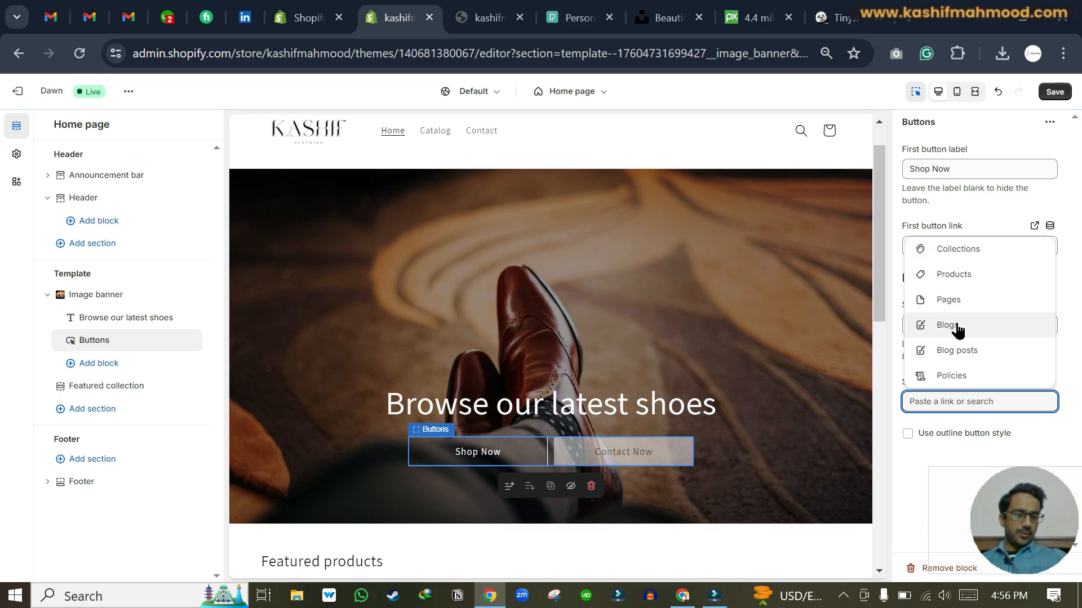
pyautogui.click(955, 301)
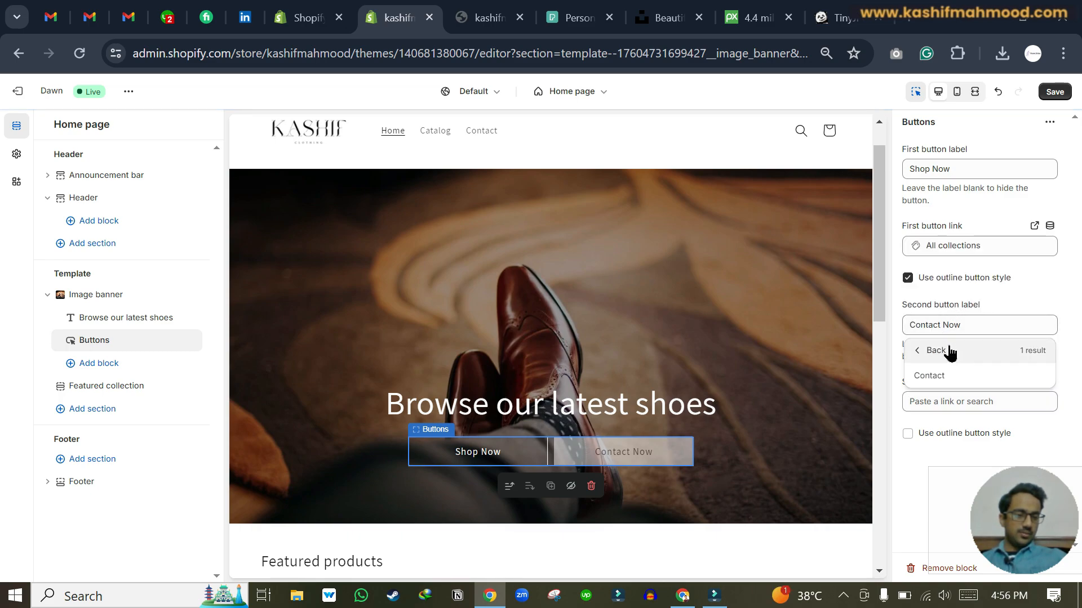
pyautogui.click(950, 380)
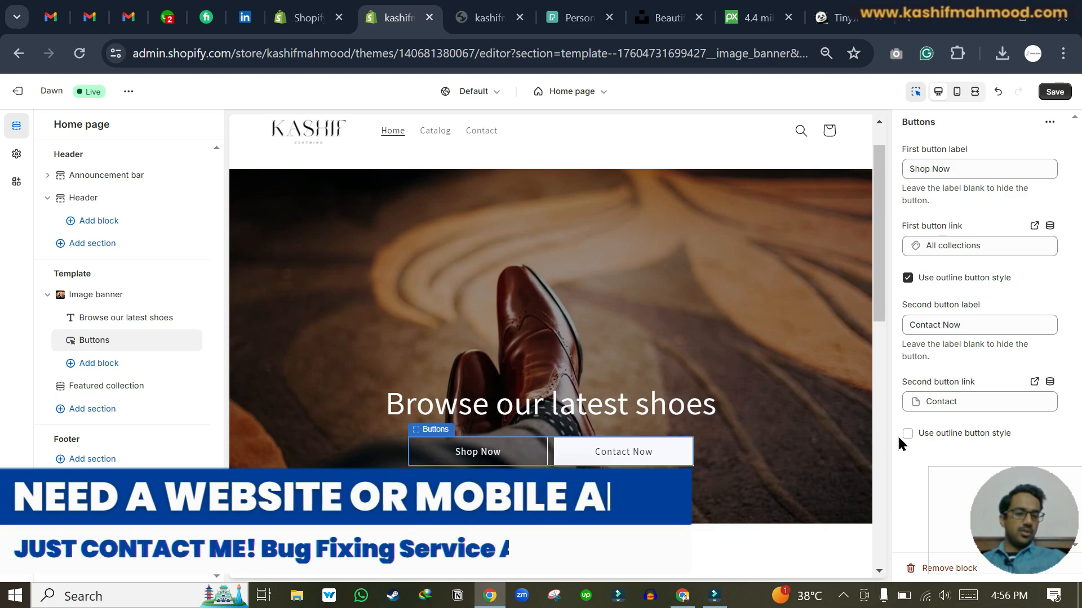
# Try the outline style on the second button instead of the first, and restore both buttons' original styles
pyautogui.click(907, 278)
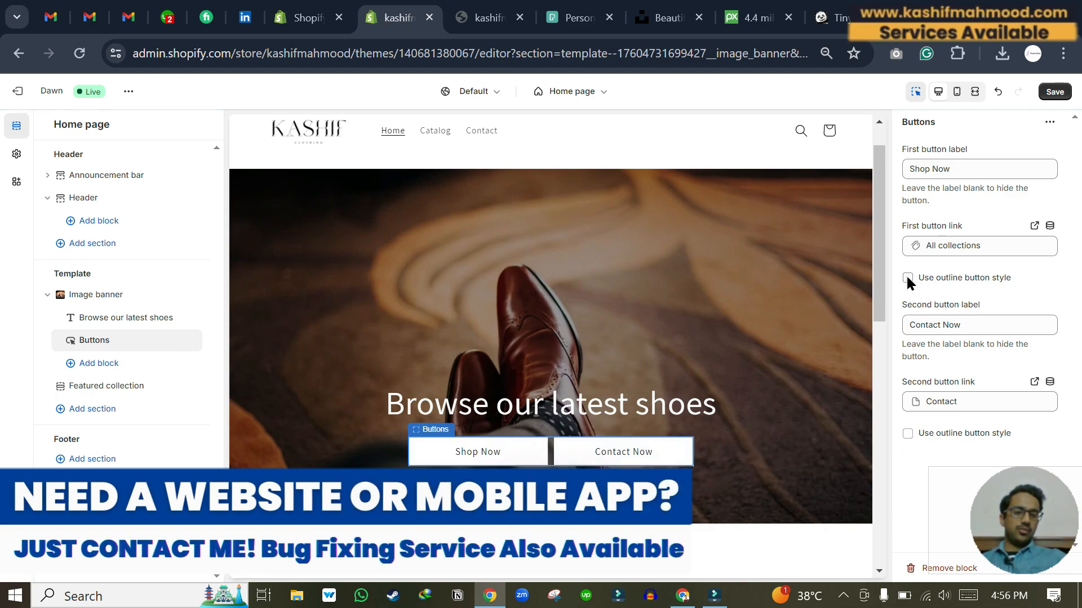
pyautogui.click(907, 434)
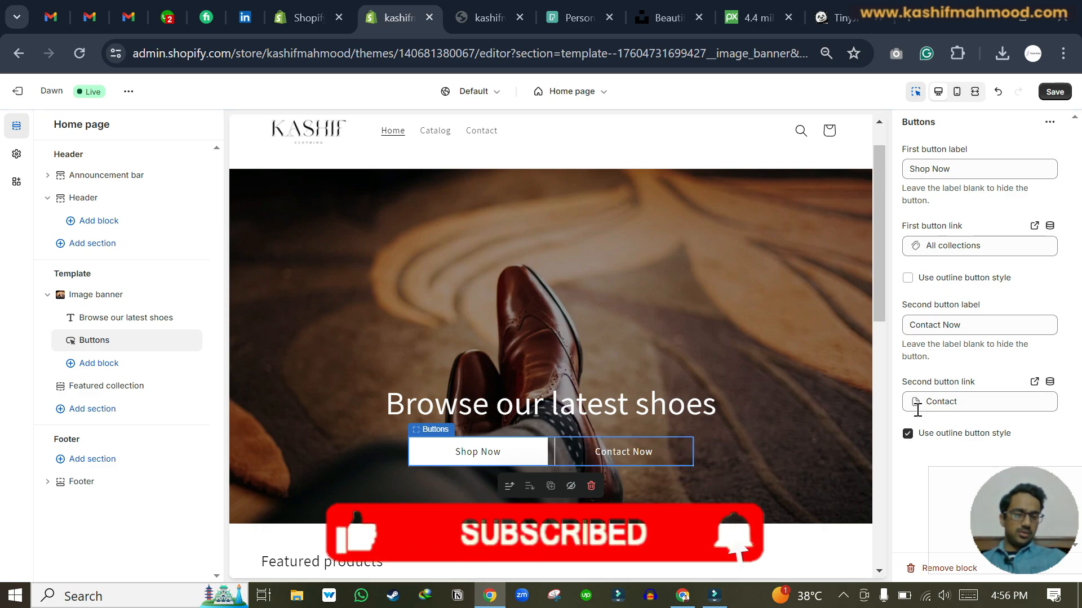
pyautogui.click(907, 277)
pyautogui.click(907, 434)
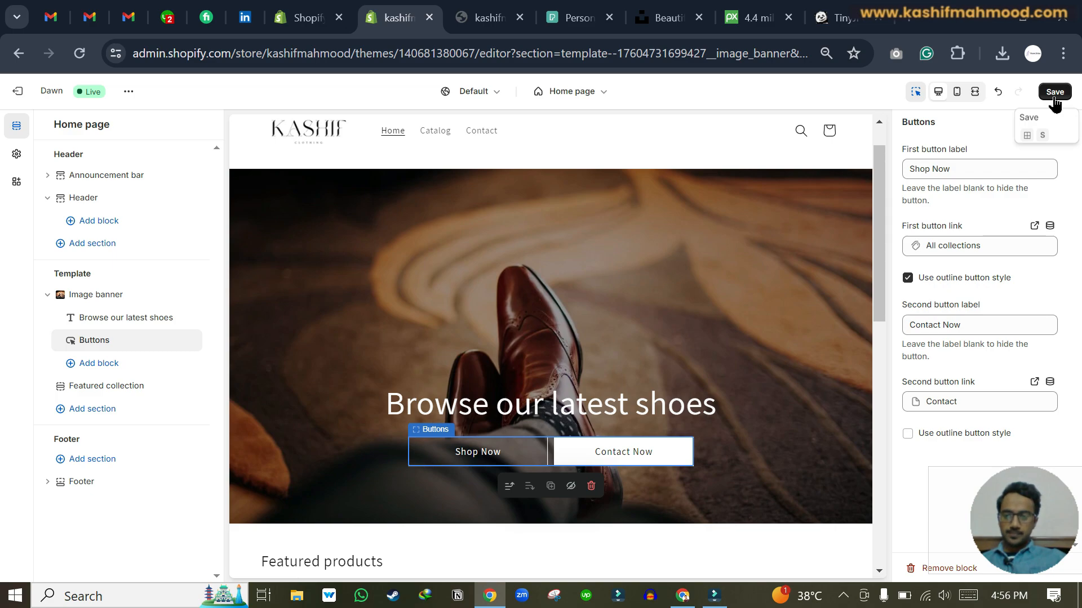
# Check the two banner buttons in the preview and save the theme changes
pyautogui.scroll(-1, 624, 399)
pyautogui.scroll(1, 625, 399)
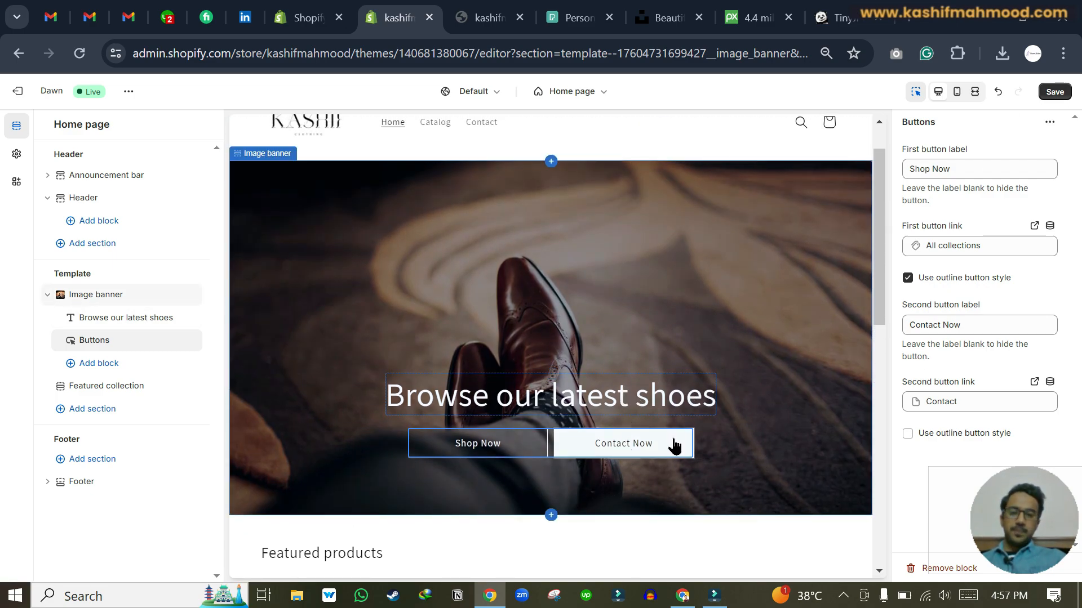
pyautogui.scroll(1, 815, 370)
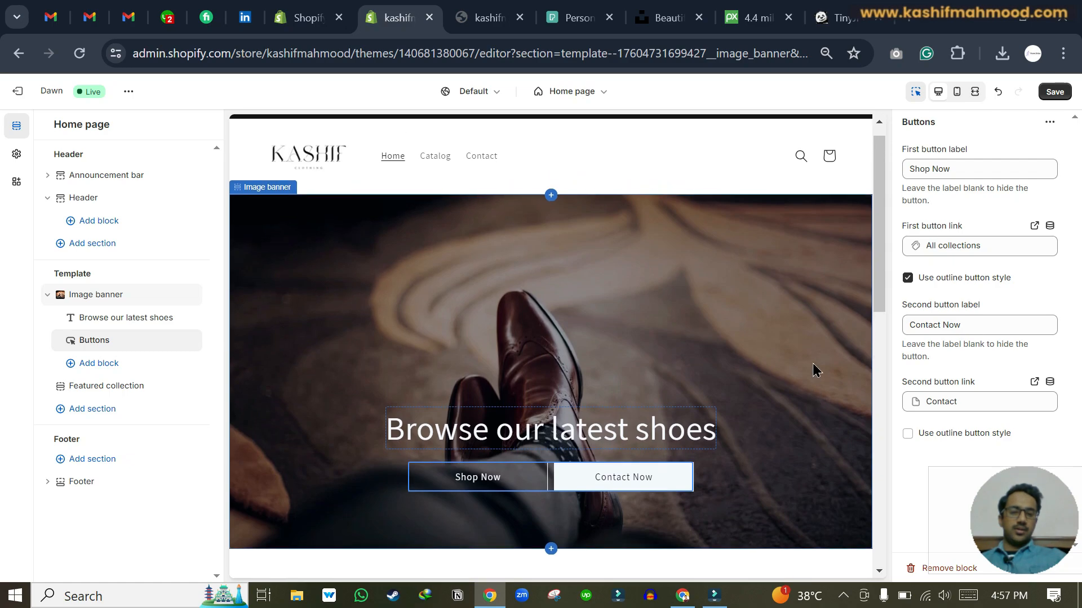
pyautogui.click(1057, 95)
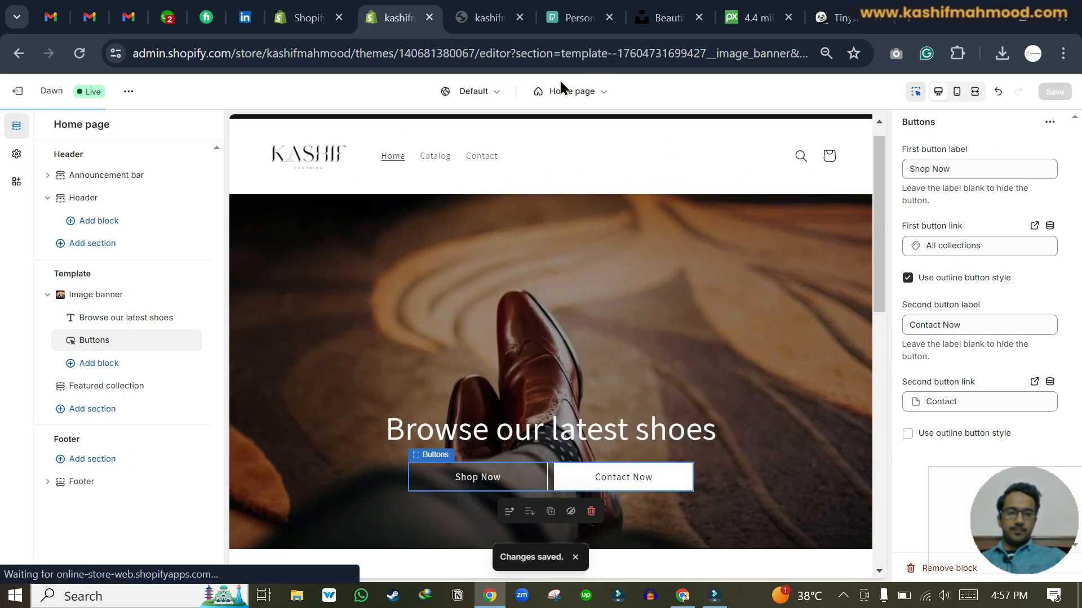
# Reload the live store's home page and examine the updated image banner with its heading and buttons
pyautogui.click(485, 17)
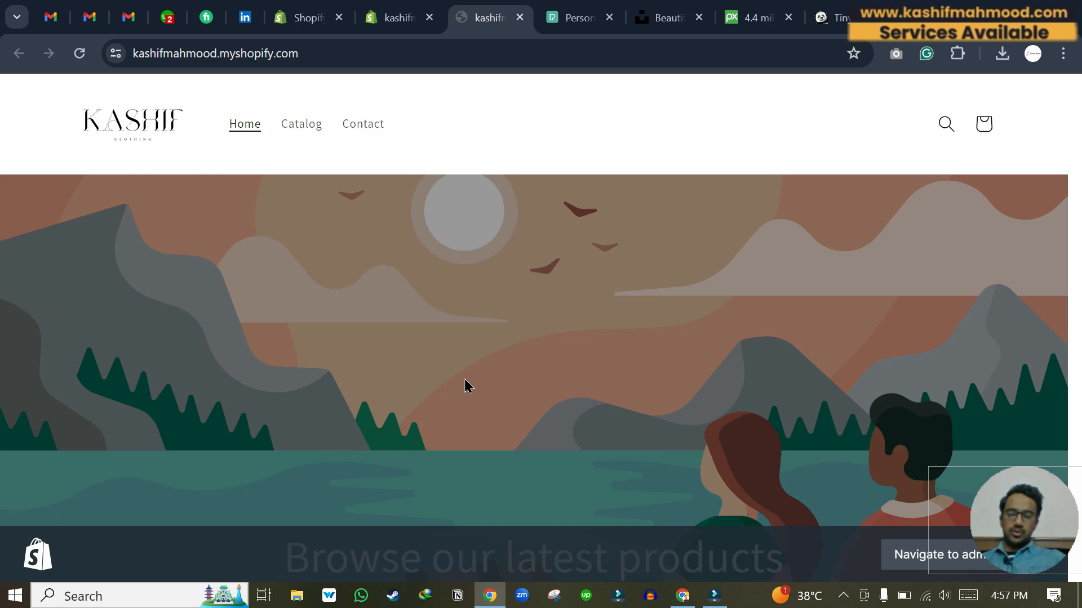
pyautogui.press('F5')
pyautogui.scroll(-1, 464, 380)
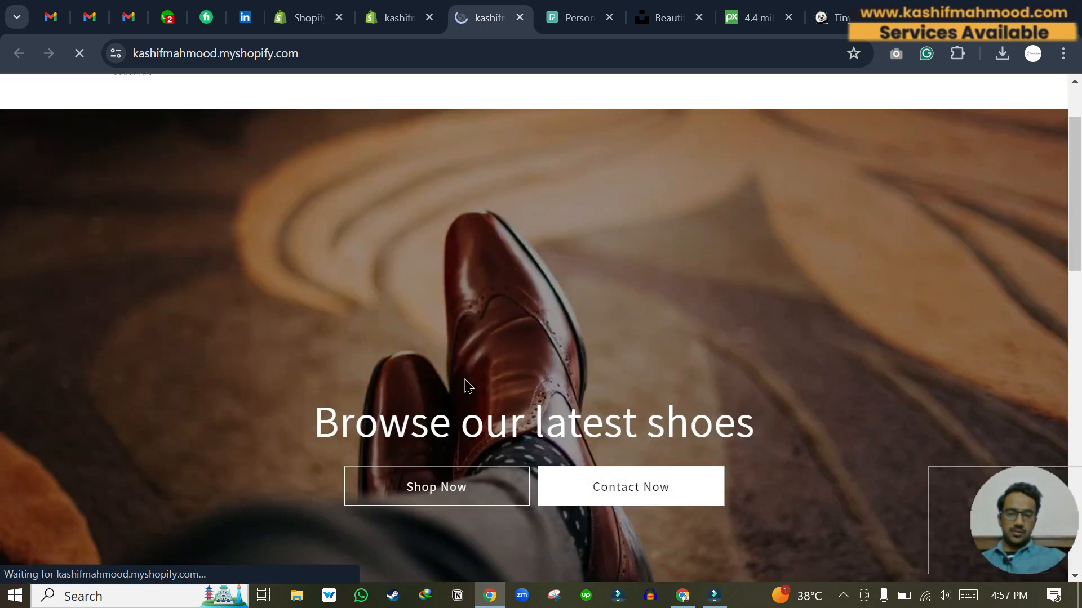
pyautogui.scroll(-3, 464, 380)
pyautogui.scroll(3, 464, 380)
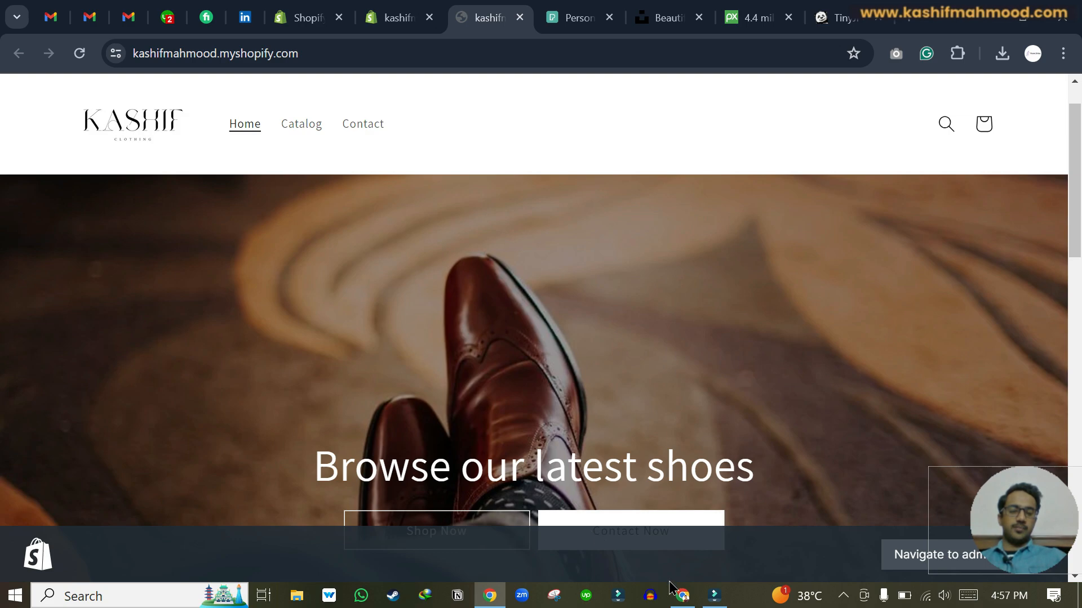
# Switch to the YouTube window and return to the beginning of the Shopify course playlist
pyautogui.click(682, 595)
pyautogui.scroll(8, 693, 451)
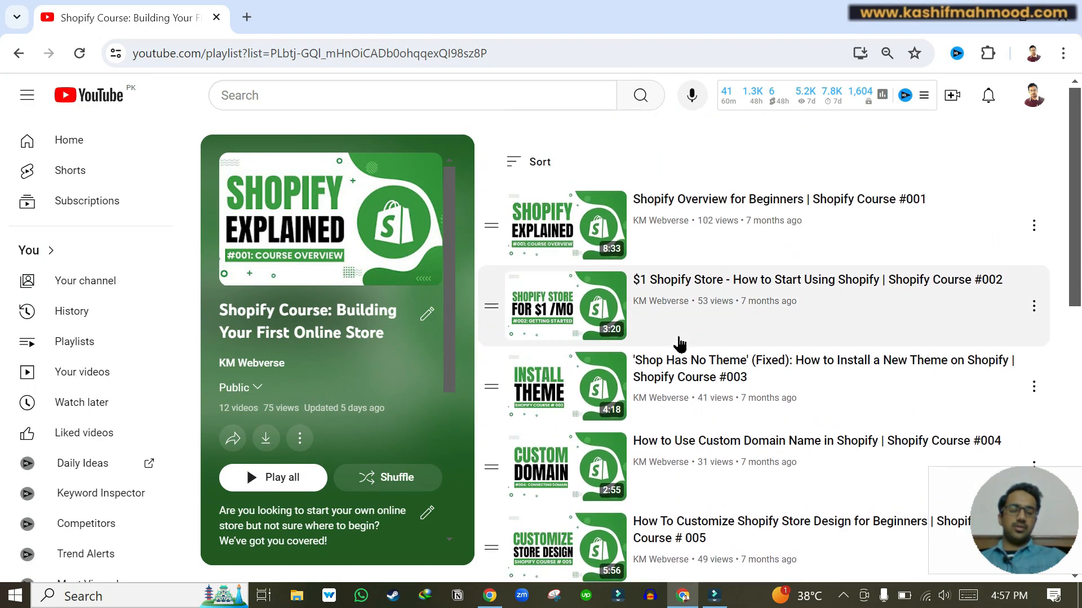